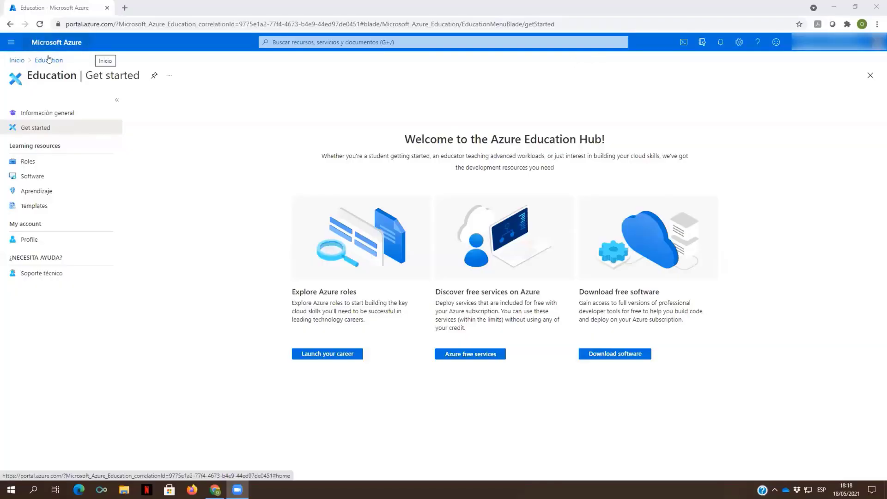
- Open Máquinas virtuales from the portal menu, which shows 0 virtual machines
click(11, 44)
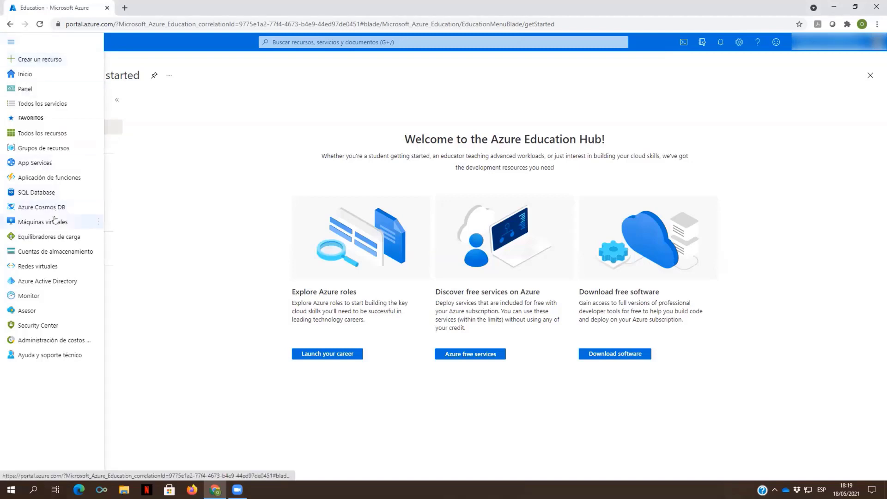
mouse_move(58, 225)
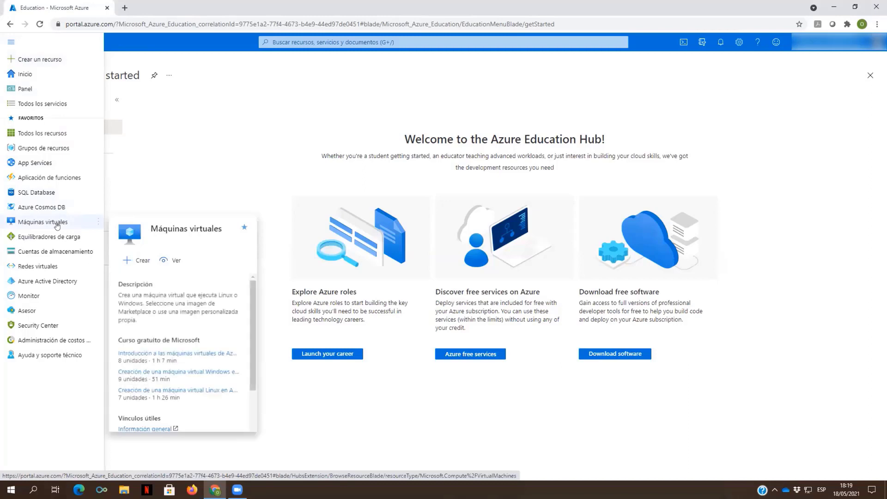
click(58, 226)
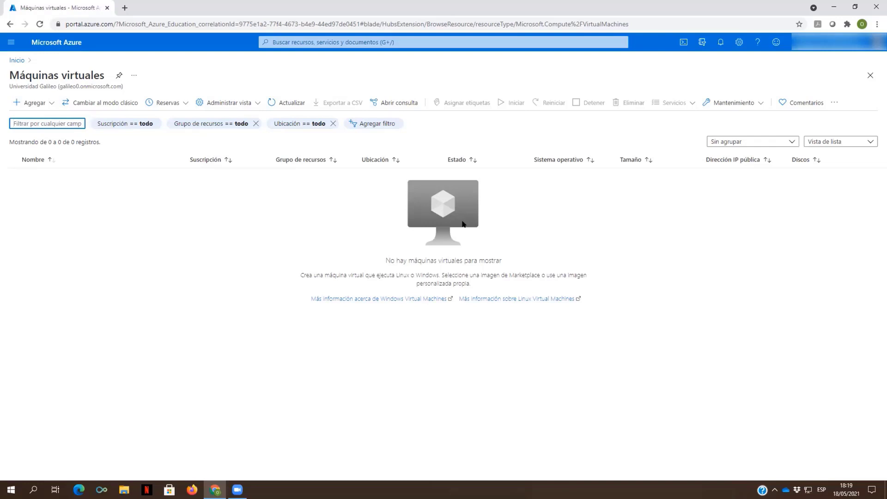
- Start a new virtual machine via Agregar and assign it to the existing resource group
click(28, 104)
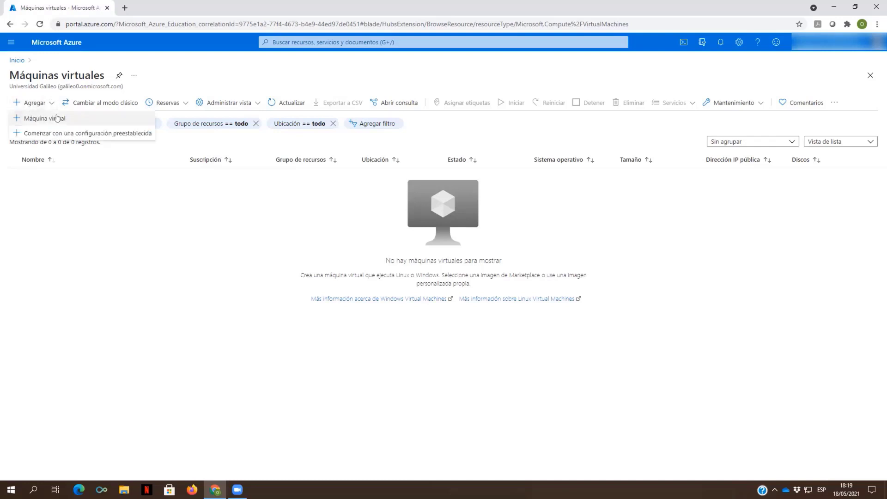
click(44, 118)
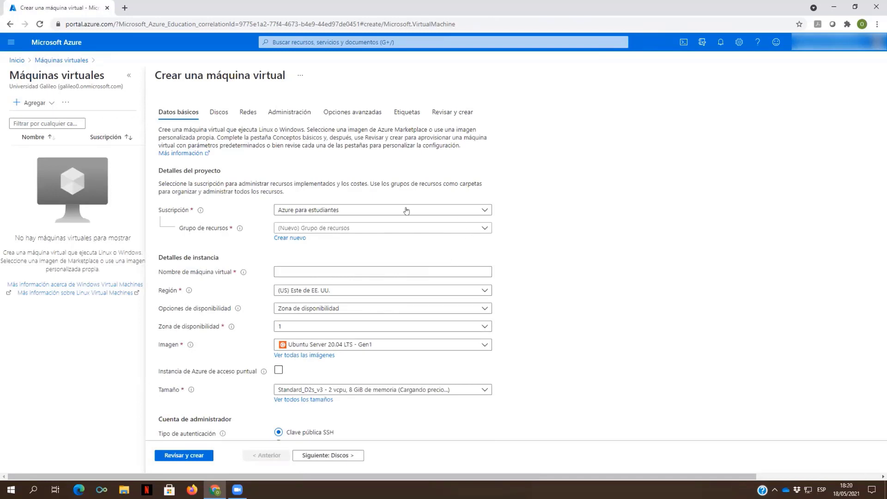
click(471, 231)
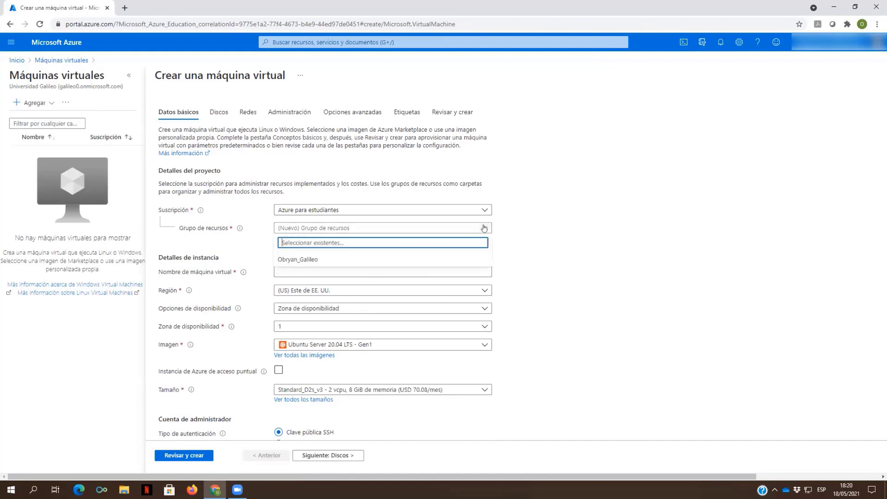
click(298, 261)
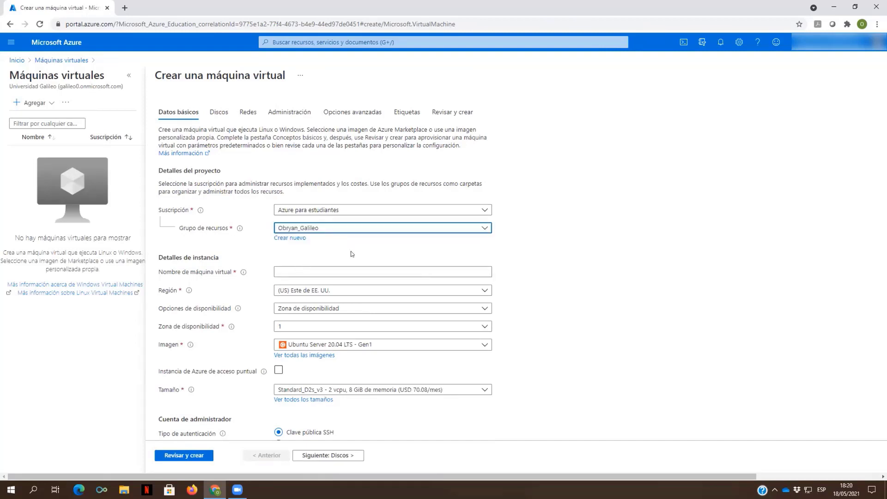
click(464, 268)
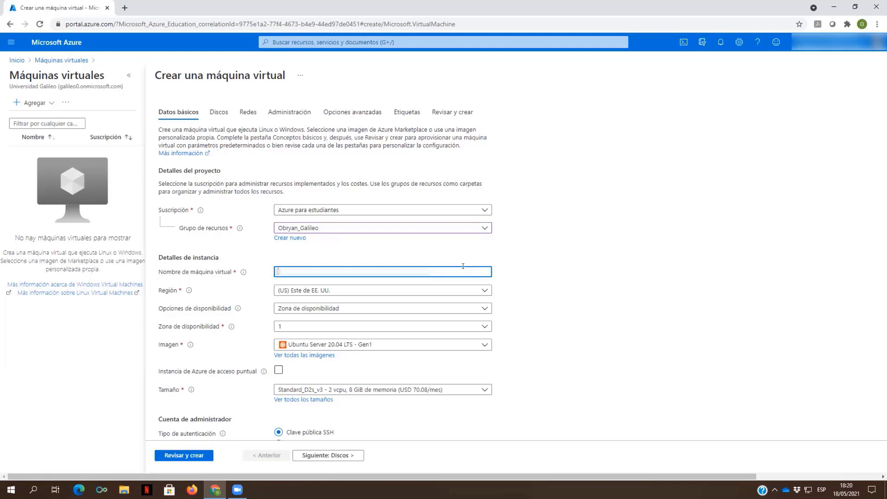
- Name the virtual machine after the user, removing the underscore so the name validates
text(Obryan_Galileo)
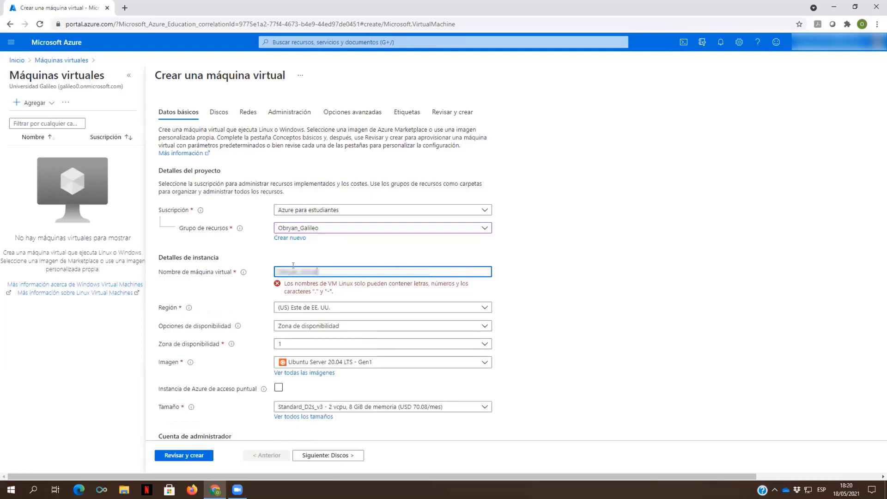
click(301, 269)
key(BackSpace)
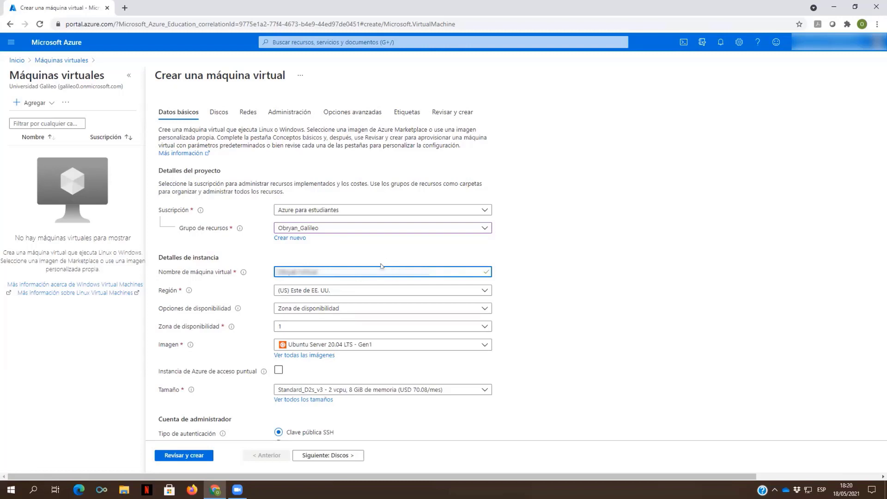
click(564, 245)
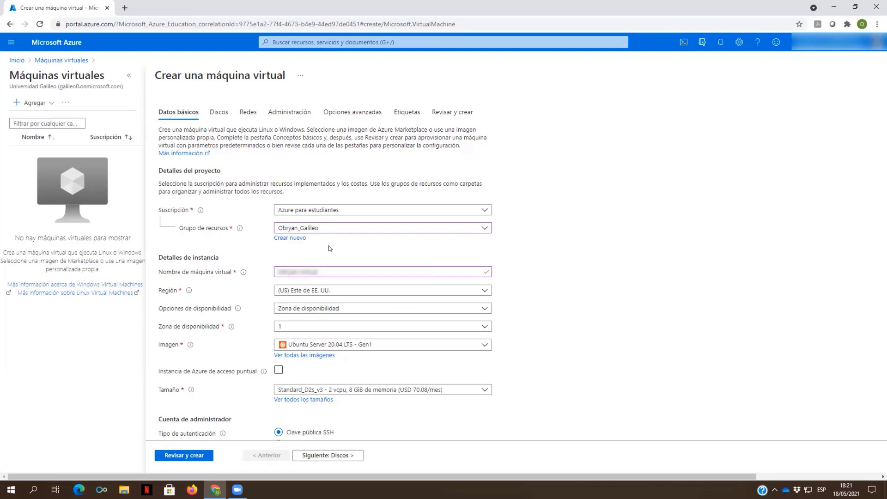
- Show every Marketplace image from the Imagen dropdown's Ver todas las imágenes
scroll(331, 255, down, 1)
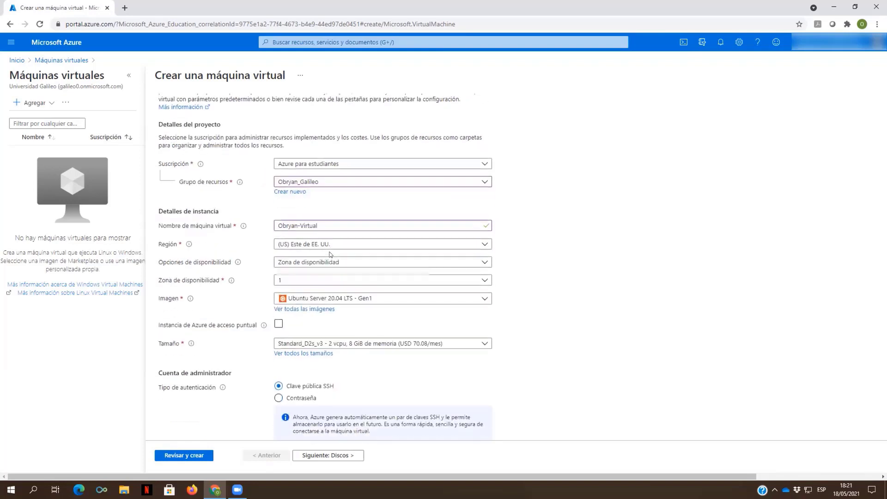
click(486, 299)
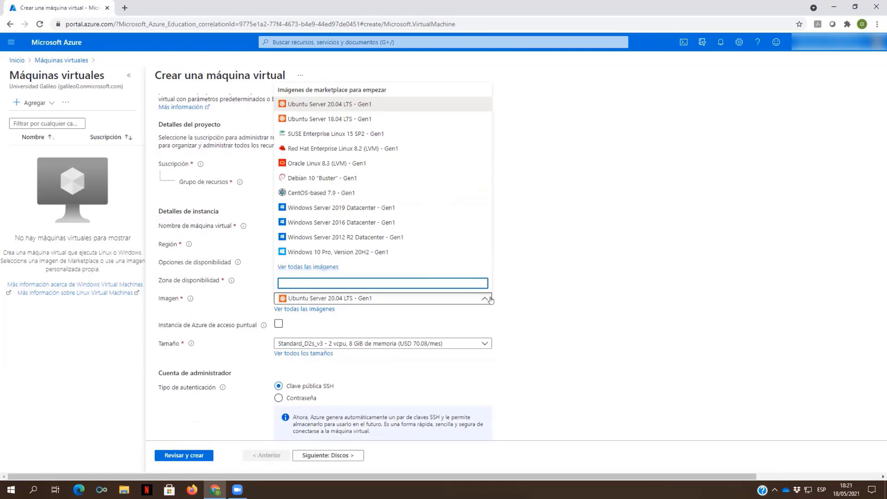
click(300, 265)
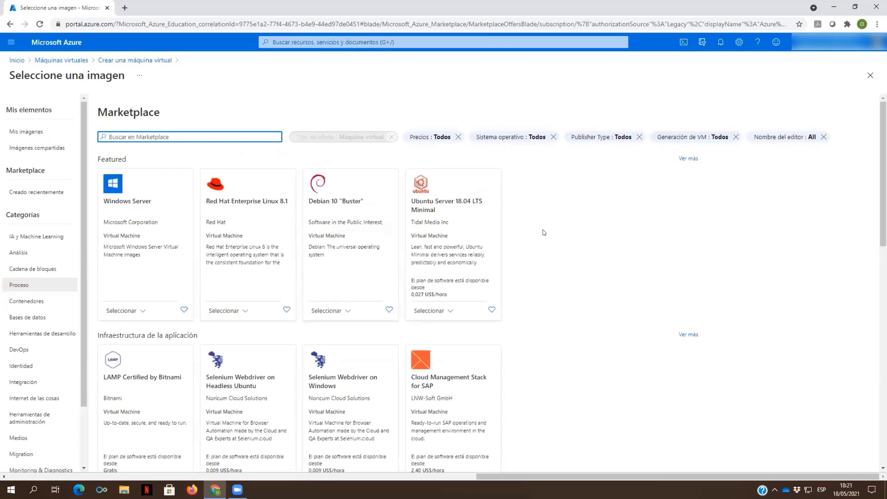
- Search the Marketplace for 'sql server' and browse the SQL Server image results
scroll(544, 232, down, 1)
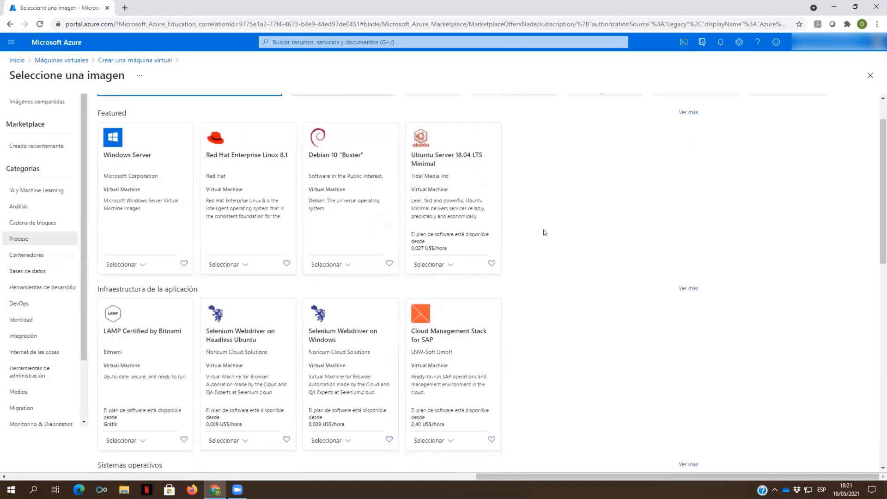
scroll(544, 232, down, 3)
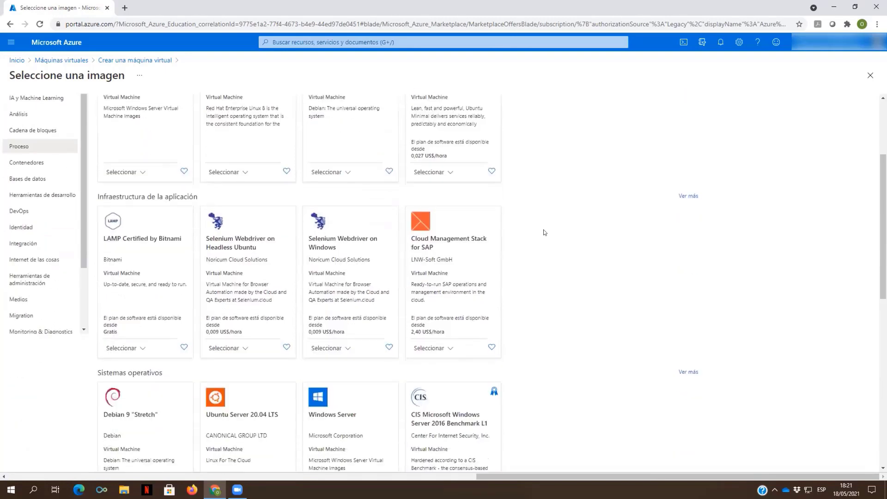
scroll(200, 132, up, 5)
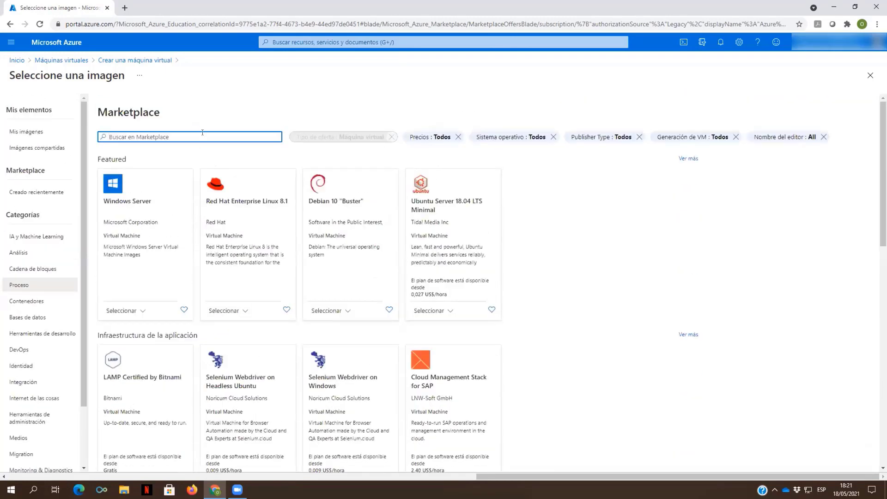
text(sql server)
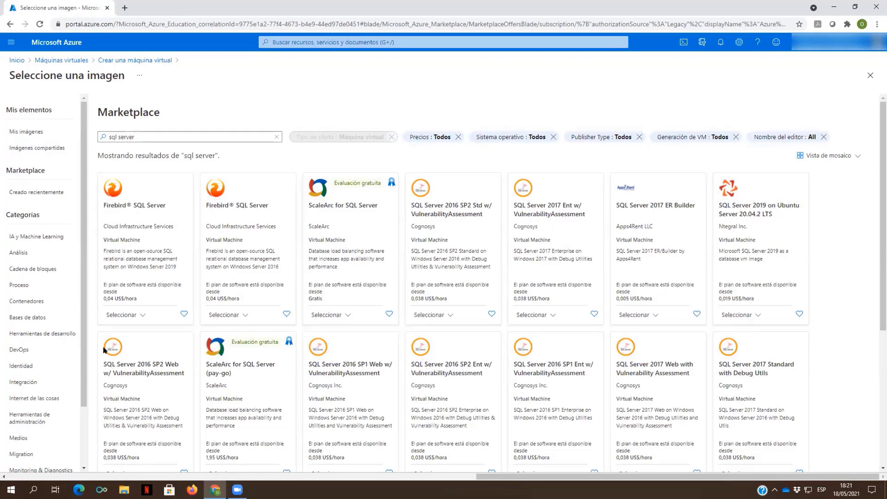
scroll(382, 202, down, 3)
scroll(382, 202, down, 2)
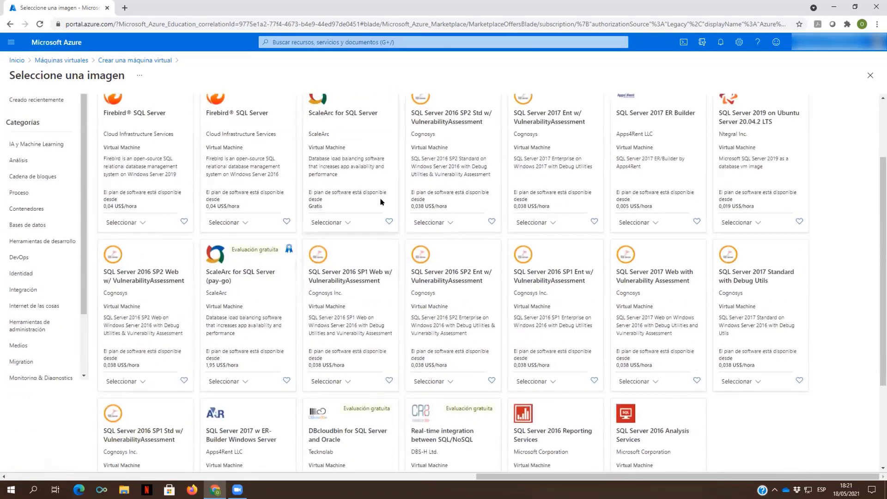
scroll(382, 202, down, 2)
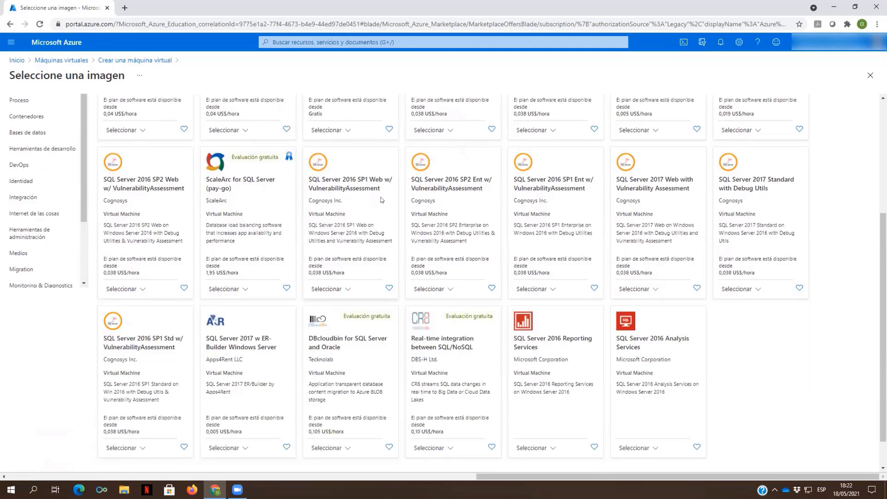
scroll(381, 199, up, 4)
scroll(599, 257, down, 4)
scroll(683, 315, down, 2)
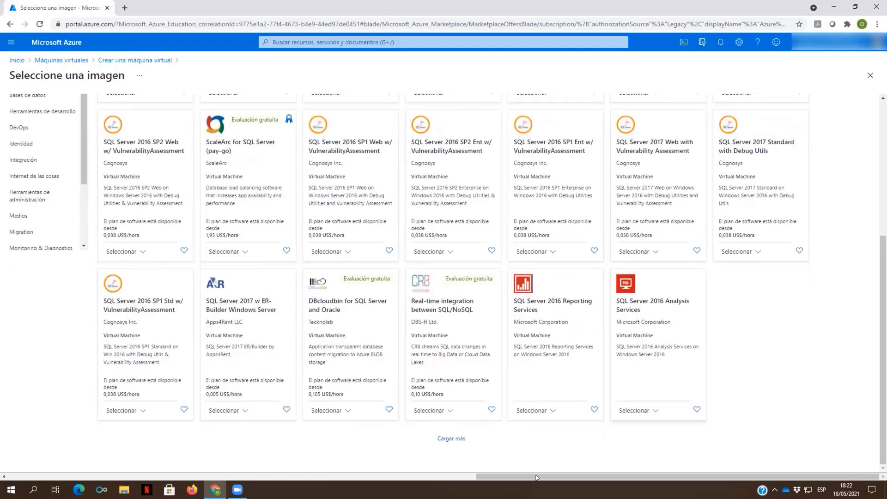
- Load more offers and choose SQL Server 2019 Standard on Windows Server 2019 - Gen1 as the image
click(447, 439)
scroll(761, 277, down, 1)
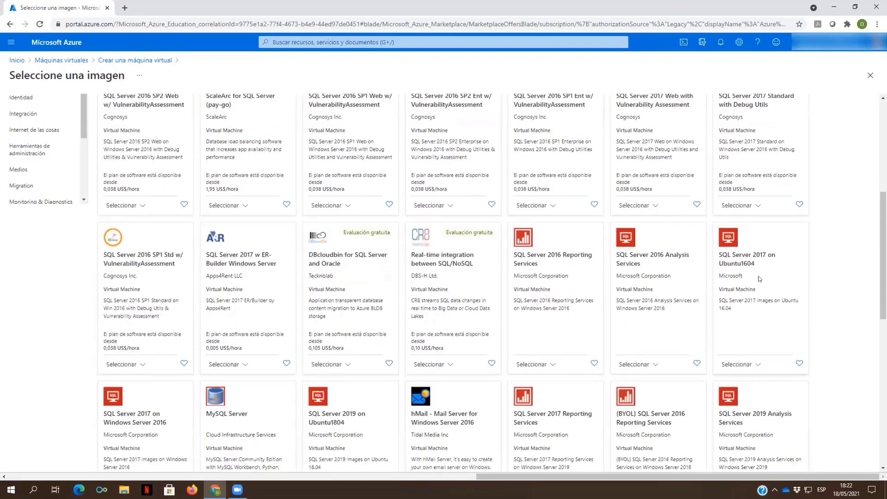
scroll(758, 278, down, 3)
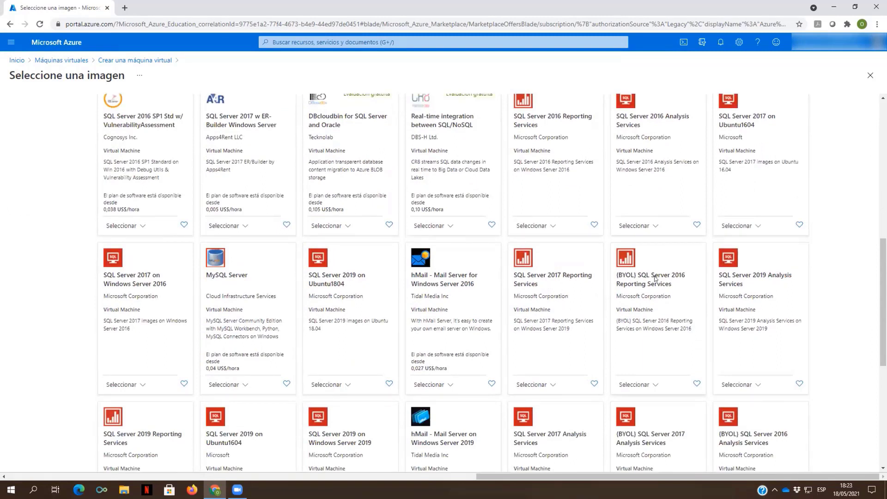
scroll(653, 278, down, 1)
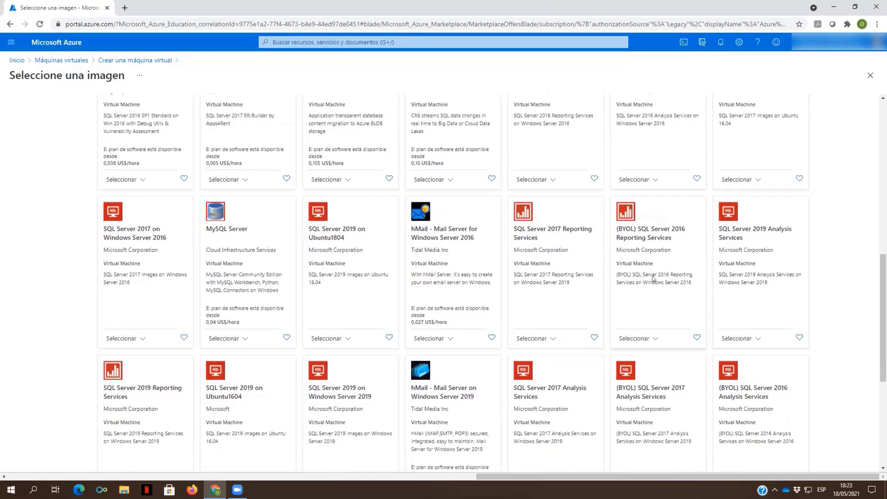
scroll(653, 279, down, 1)
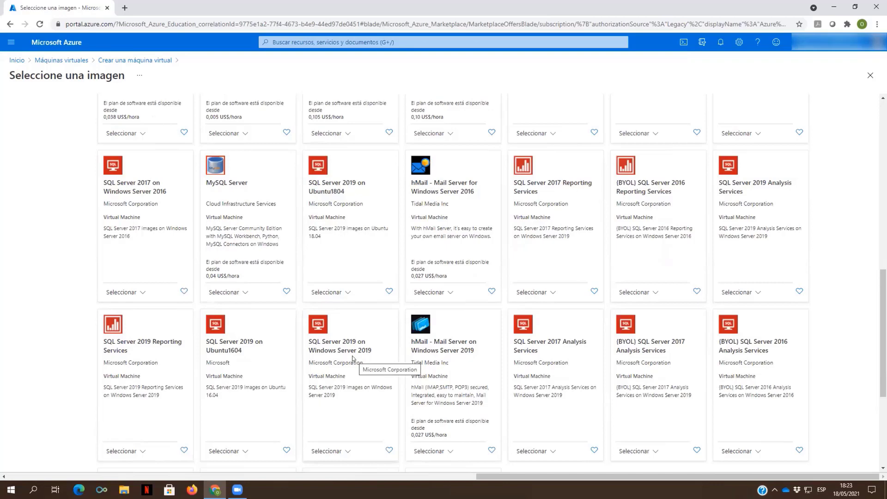
scroll(343, 421, down, 2)
scroll(343, 421, down, 1)
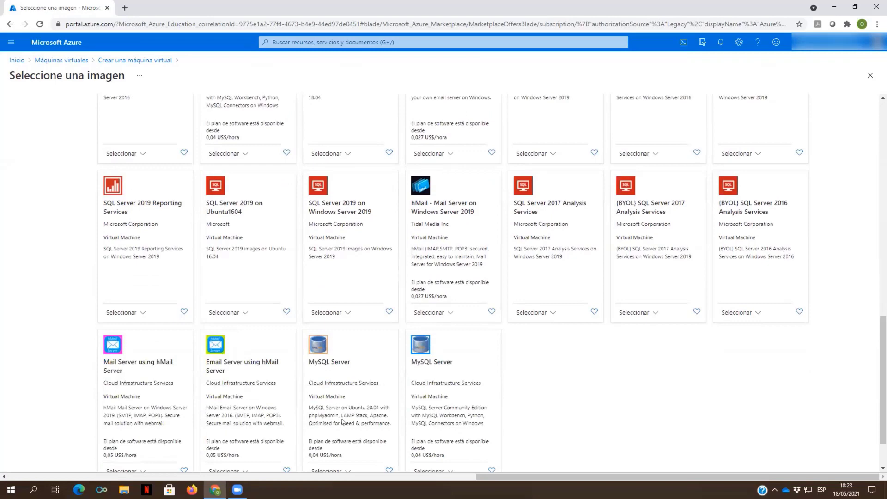
scroll(342, 422, down, 1)
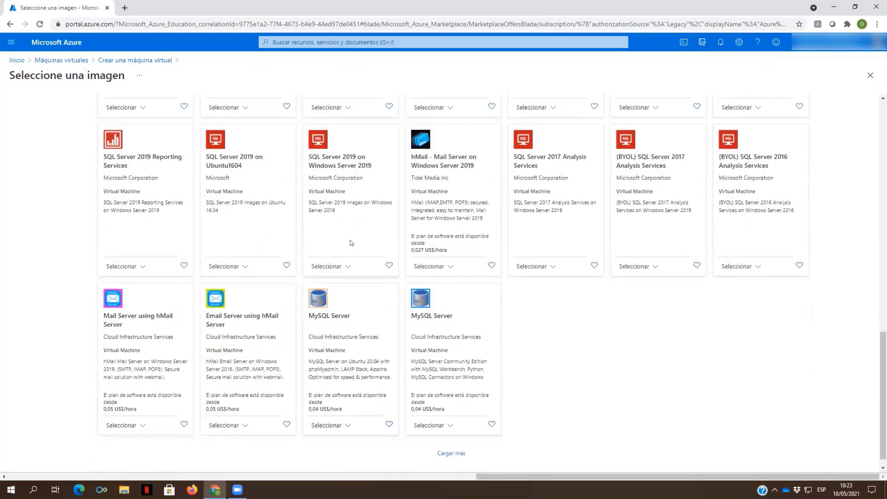
click(346, 267)
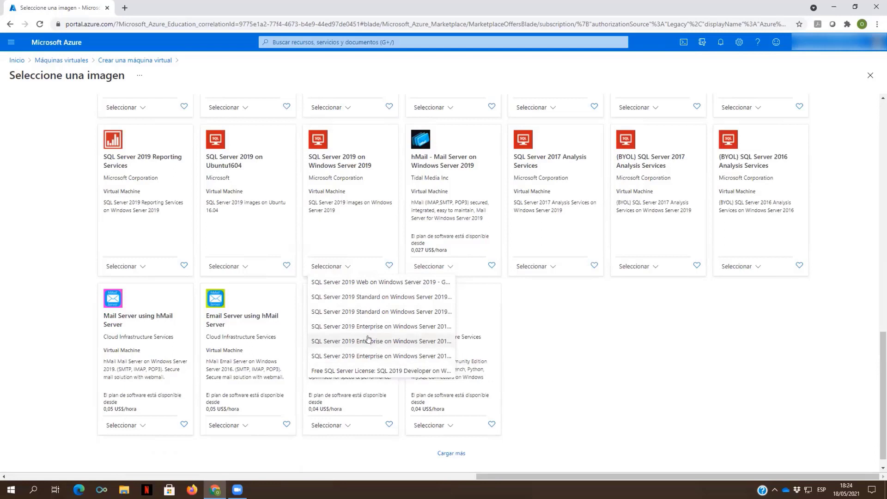
click(365, 312)
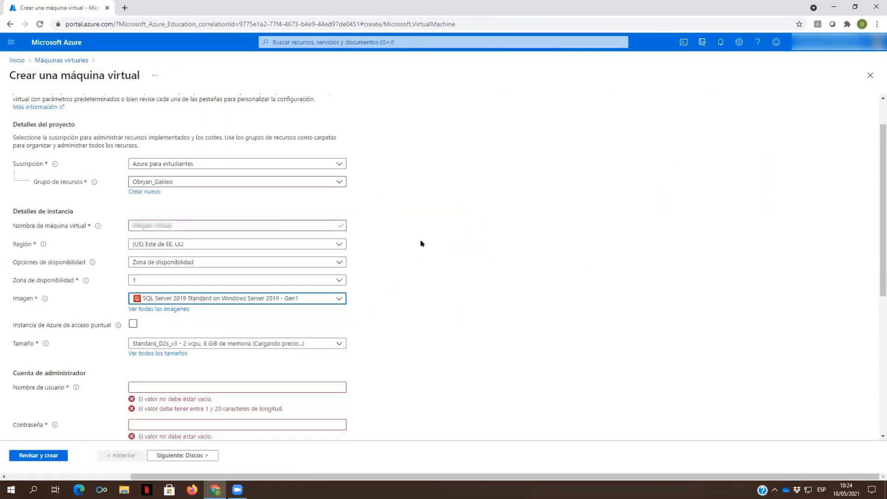
- Set the VM size to Standard_DS1_v2 (1 vCPU, 3.5 GiB memory) from the full size list
scroll(420, 243, down, 1)
scroll(420, 243, down, 1)
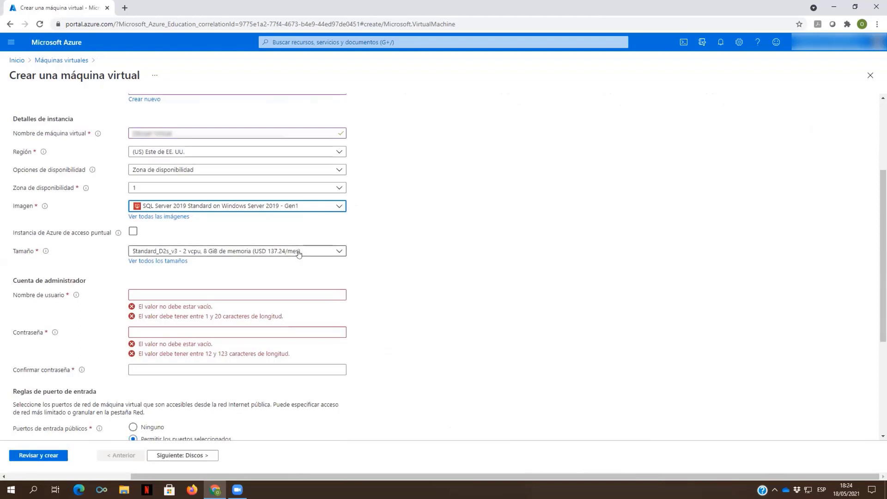
click(342, 252)
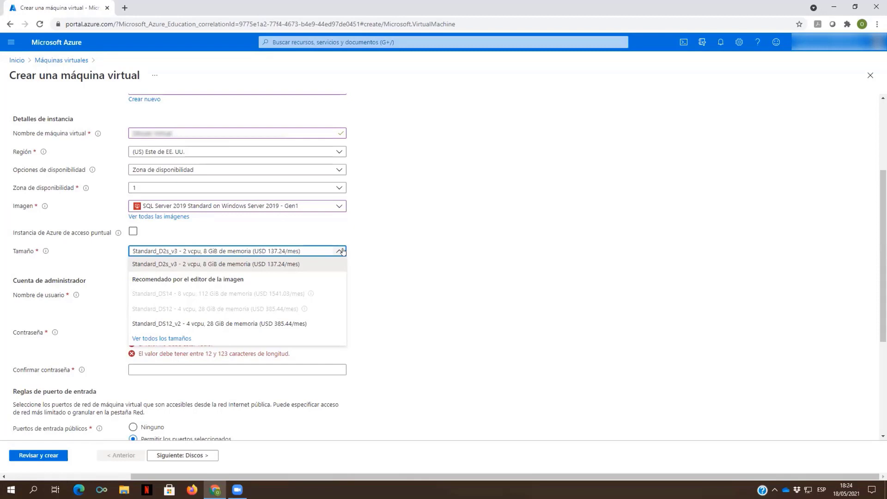
click(163, 338)
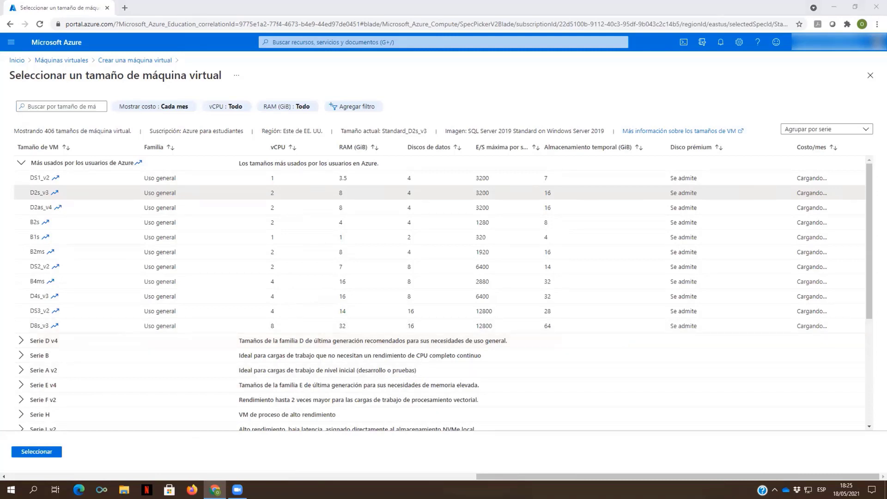
key(super+e)
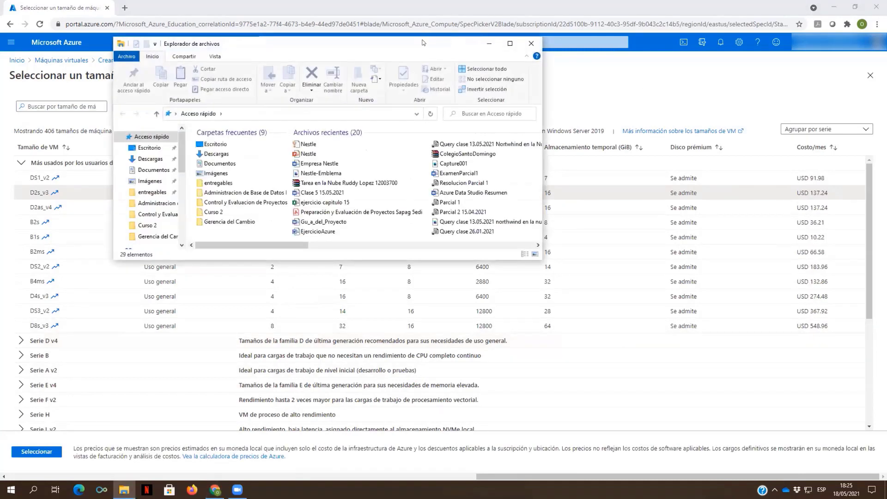
drag(424, 43, 886, 43)
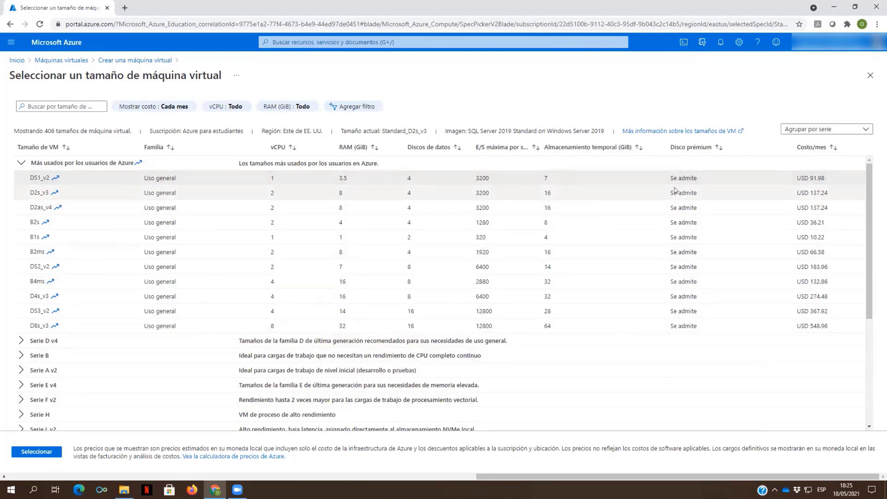
click(36, 451)
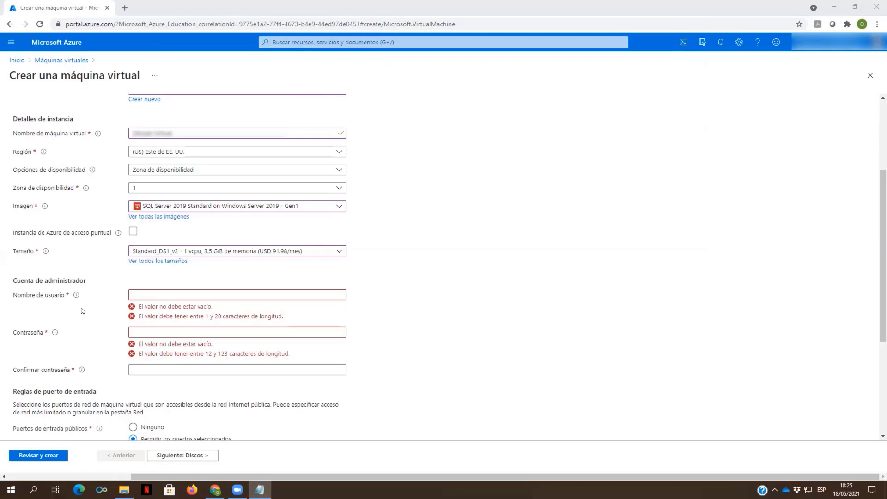
click(153, 294)
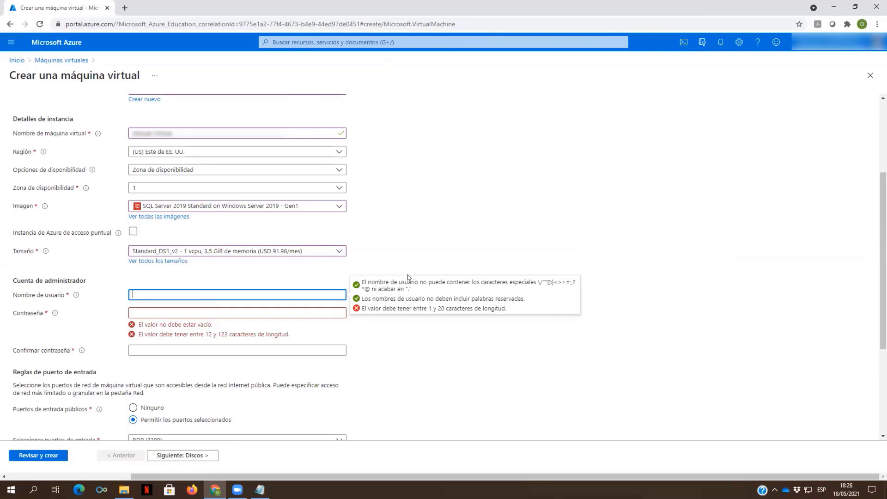
- Enter the administrator username, the password and a matching password confirmation
text(obryanlopez)
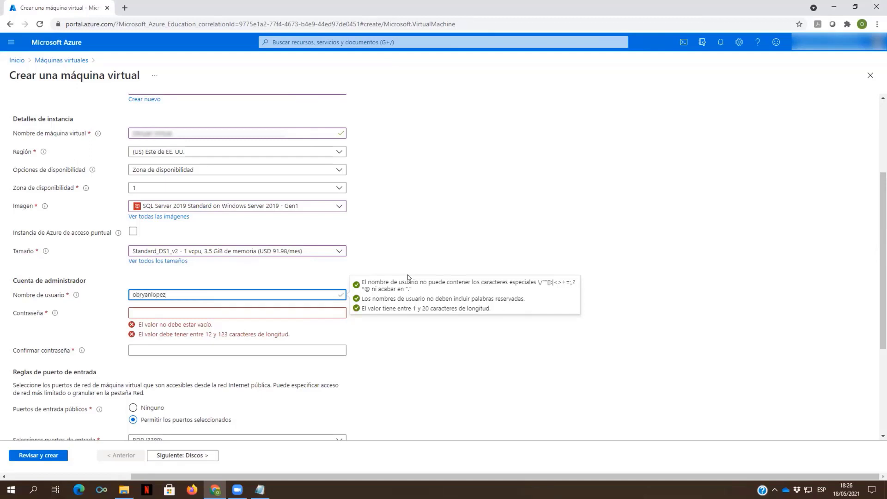
key(Tab)
text(*************)
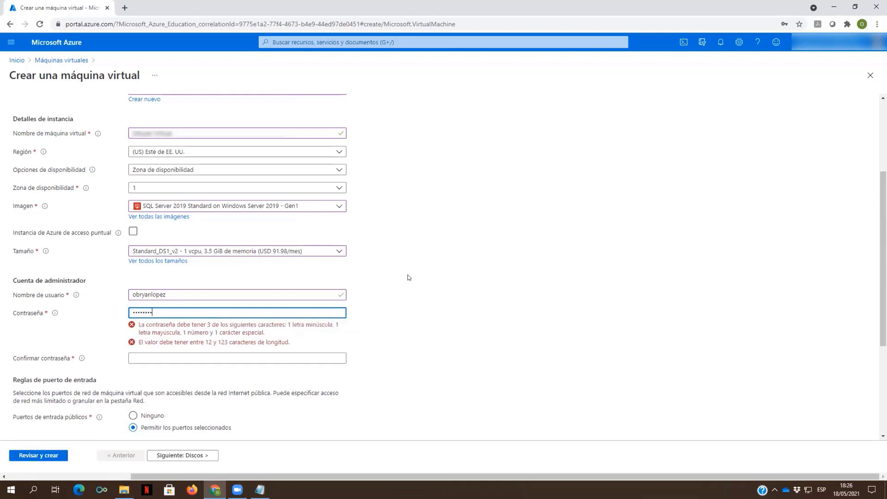
key(Tab)
text(************)
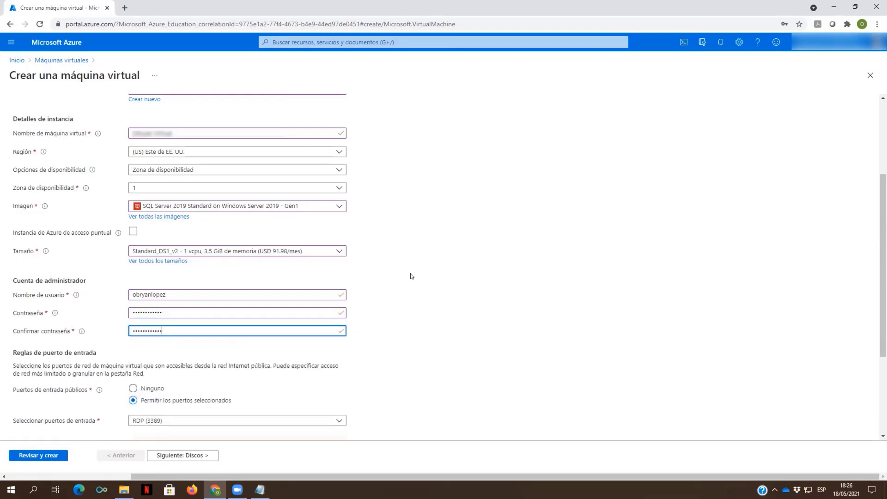
- Select the whole username, switch to the notes app, then return to the VM form
click(167, 293)
double_click(168, 292)
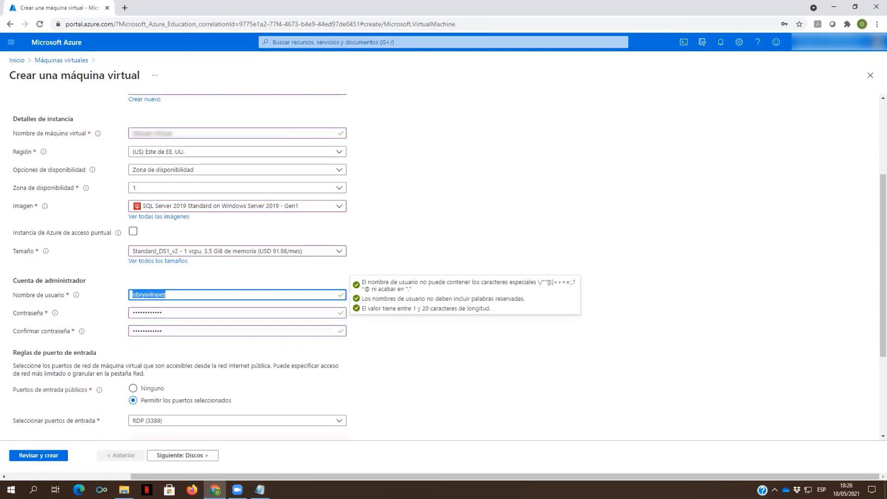
key(alt+Tab)
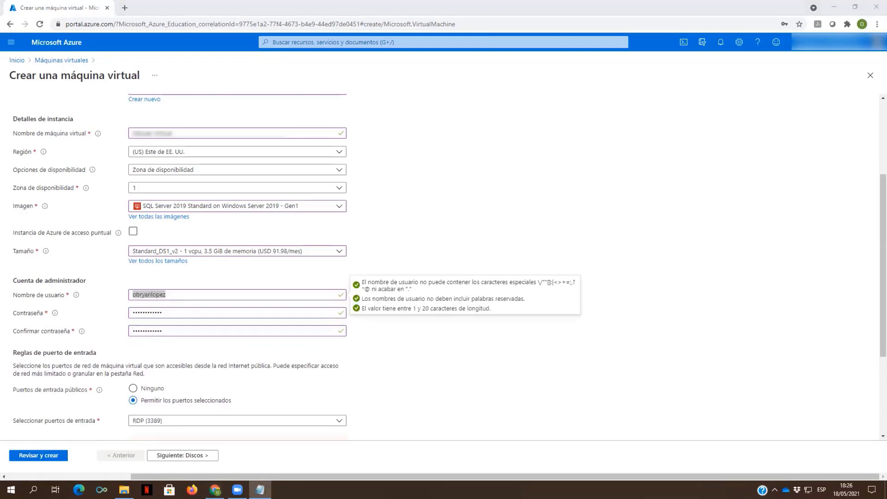
click(444, 239)
scroll(396, 249, down, 3)
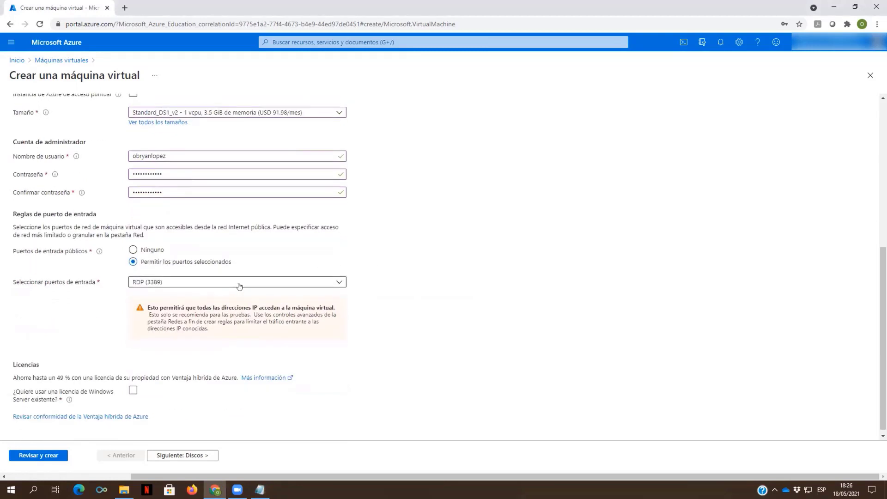
click(338, 283)
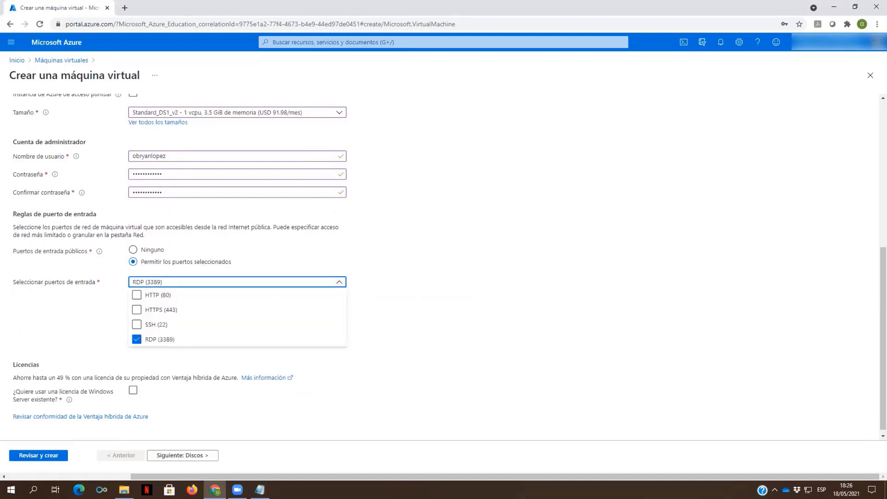
key(alt+Tab)
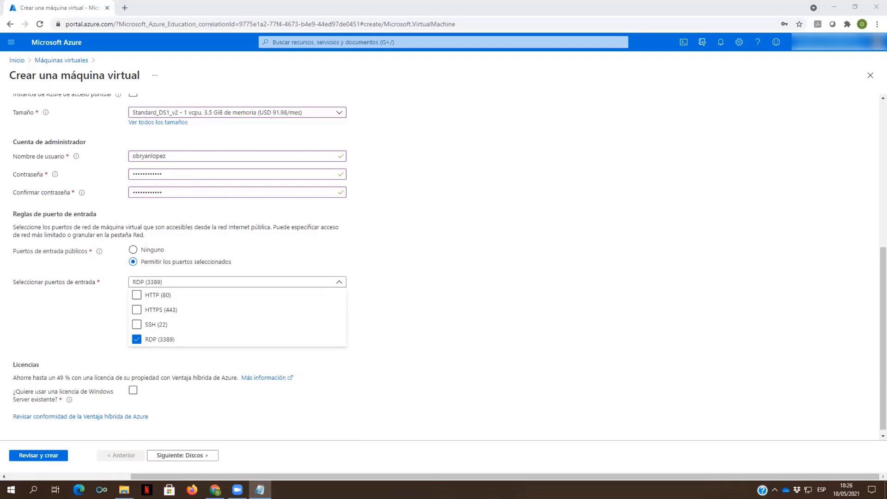
click(439, 295)
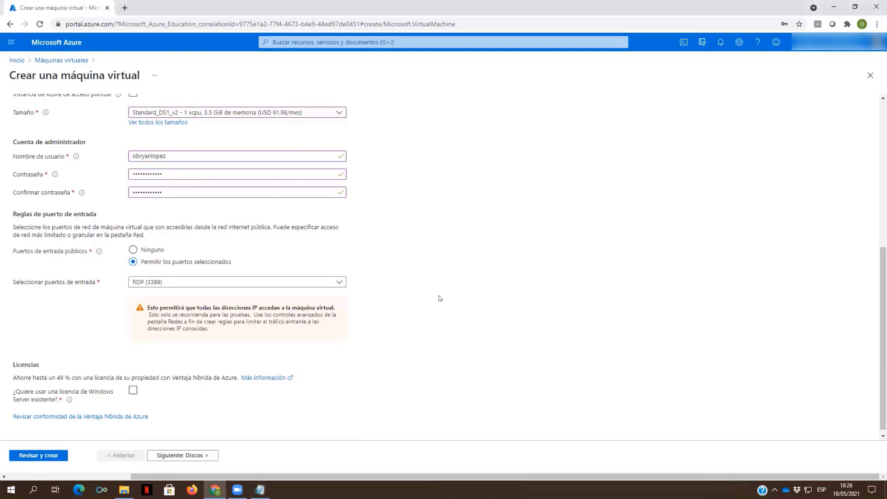
key(alt+Tab)
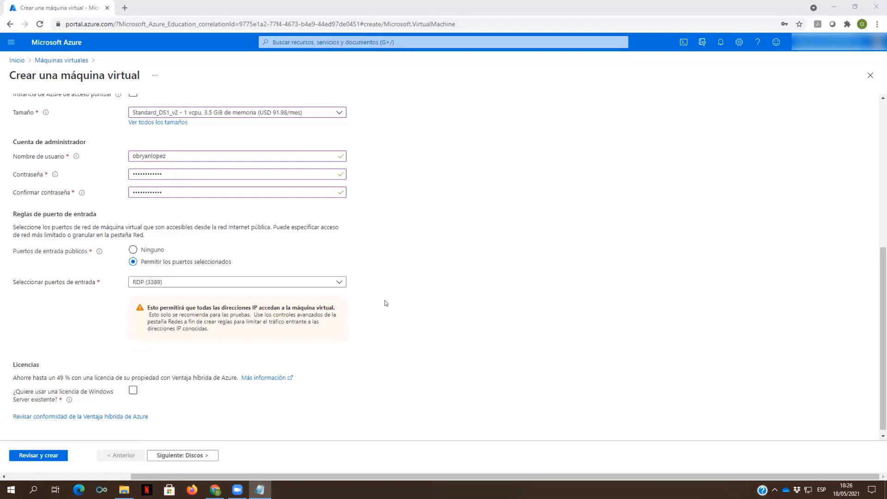
scroll(36, 374, down, 1)
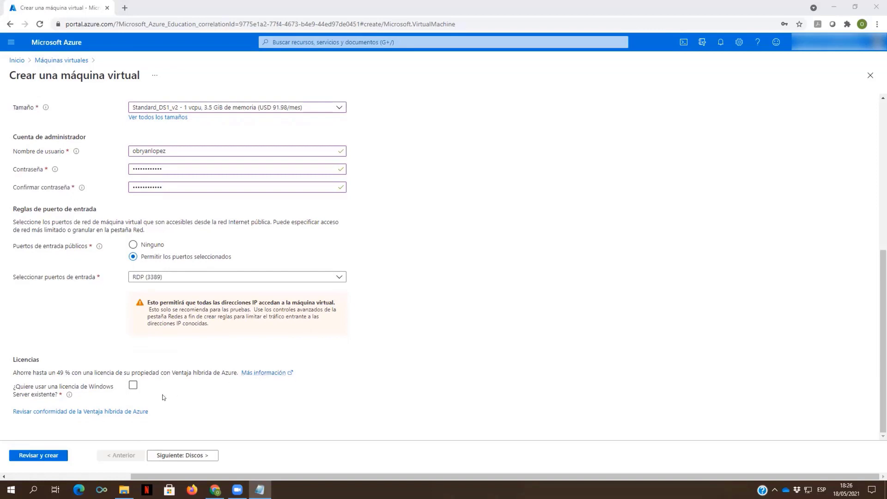
click(133, 386)
- Advance past the Discos step with default disk options to the Redes step
click(181, 456)
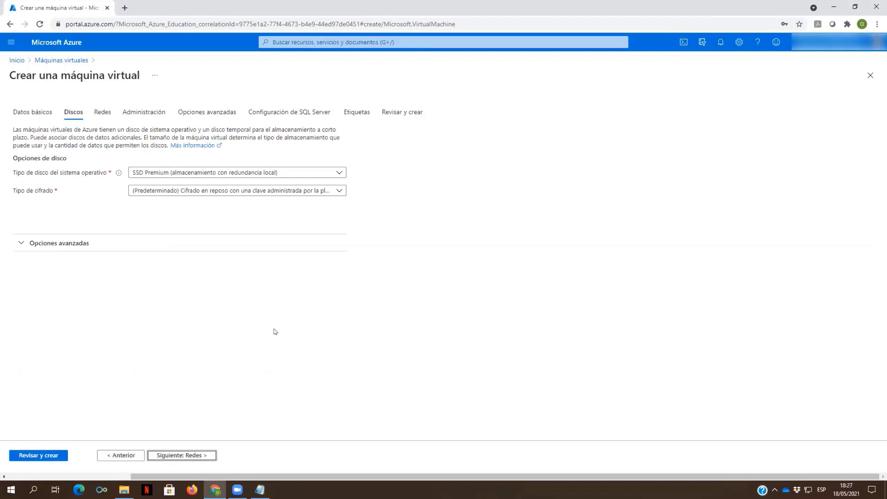
click(203, 457)
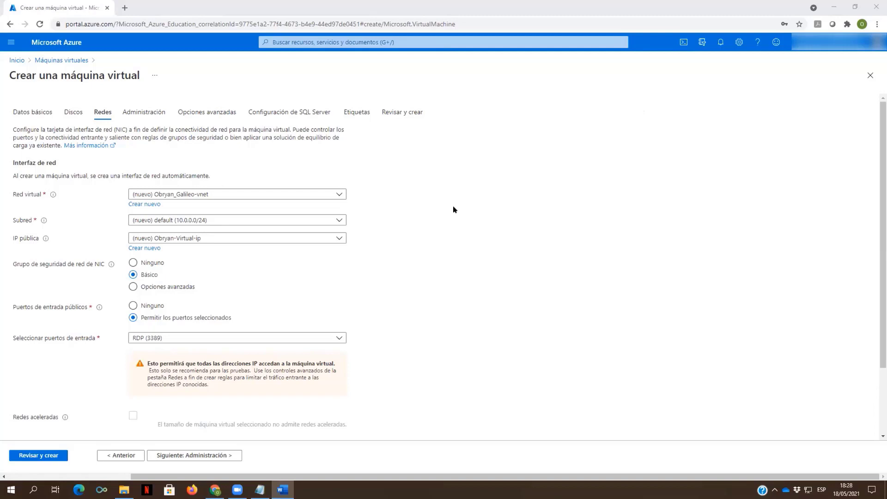
- Keep the default networking with only RDP (3389) inbound and advance to Administración
click(426, 207)
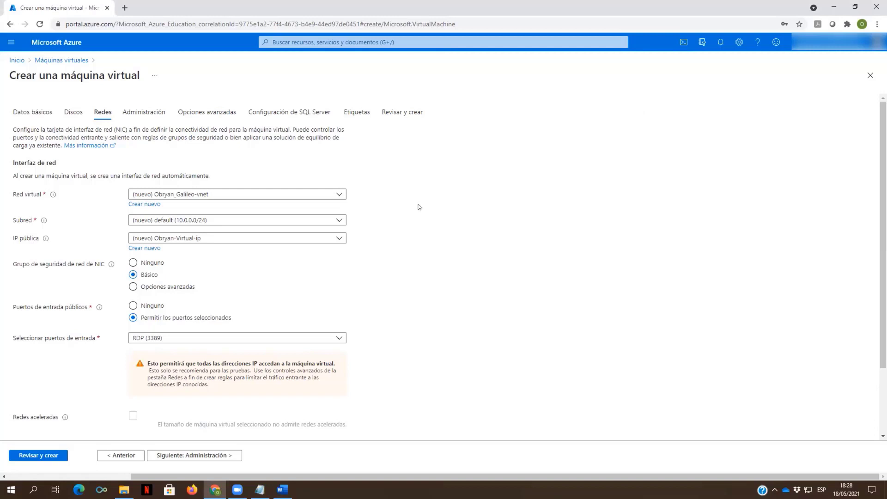
scroll(356, 254, down, 2)
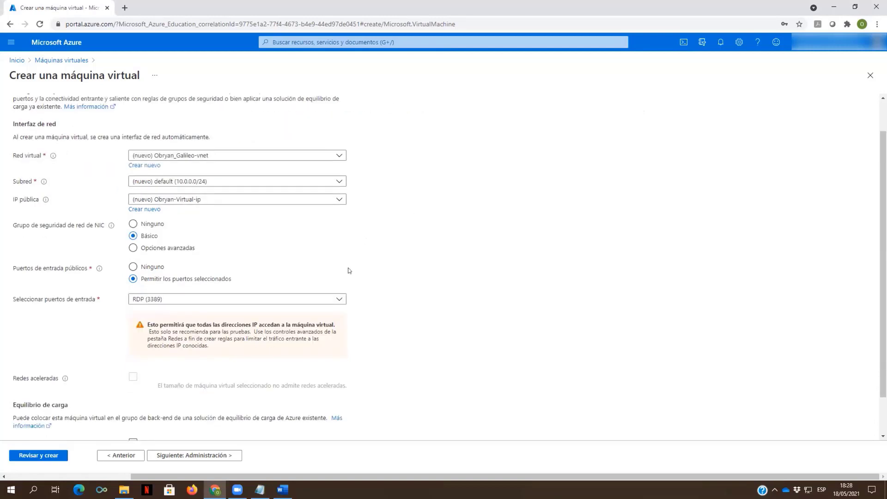
click(204, 455)
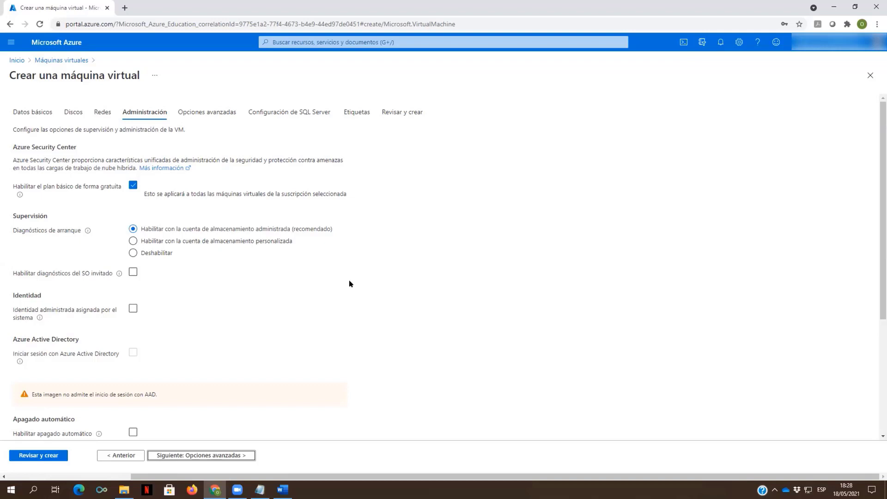
click(208, 456)
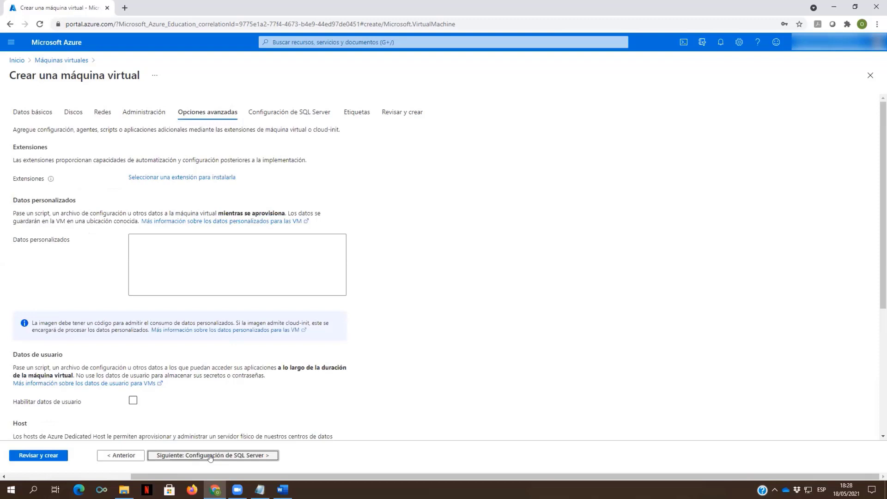
click(256, 403)
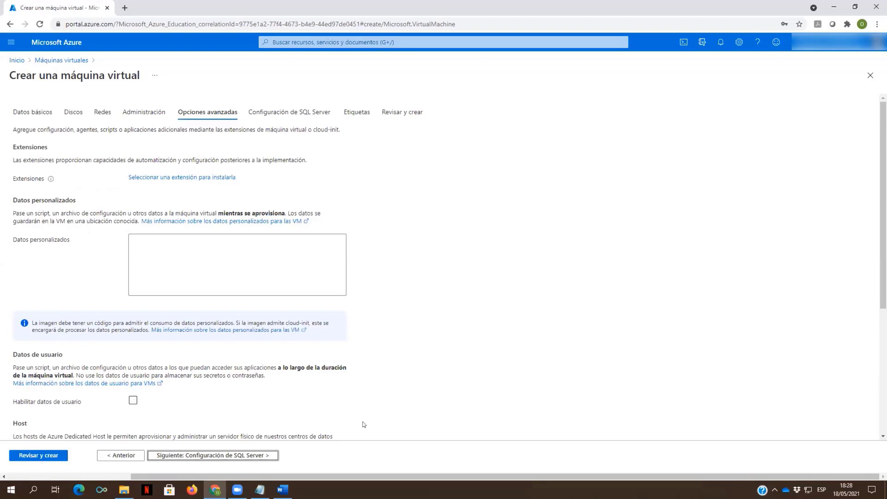
scroll(348, 350, down, 2)
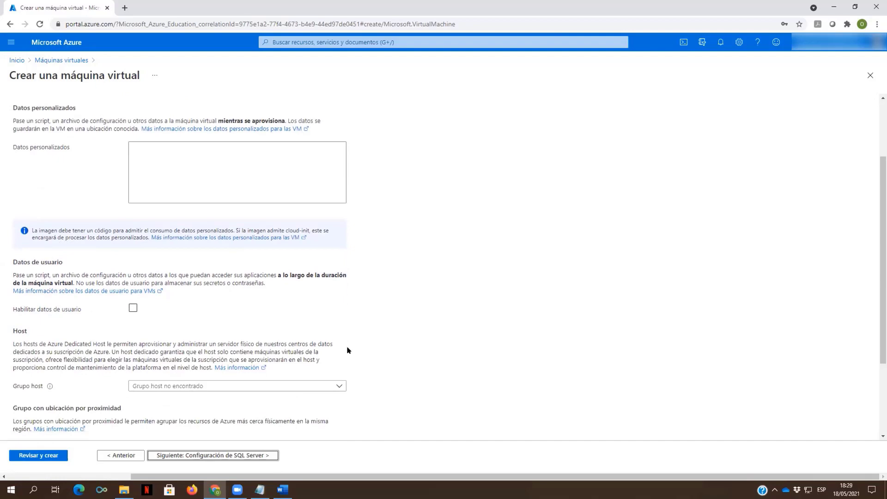
scroll(349, 350, up, 2)
scroll(349, 350, down, 4)
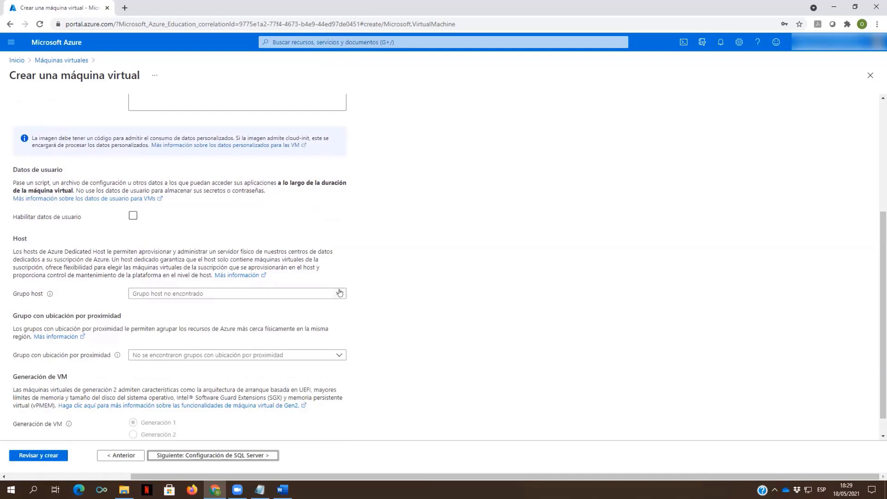
scroll(337, 298, down, 1)
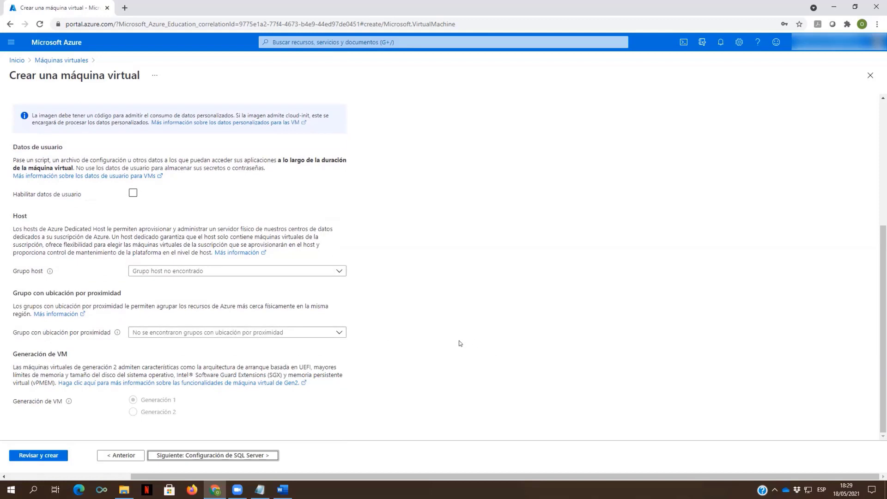
- Enable SQL authentication in the SQL Server settings and review the storage, patching and backup options
click(229, 456)
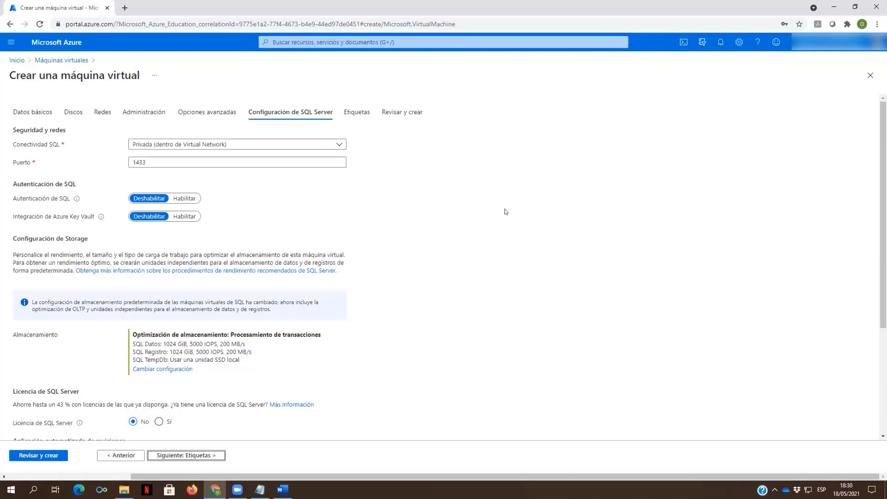
click(185, 199)
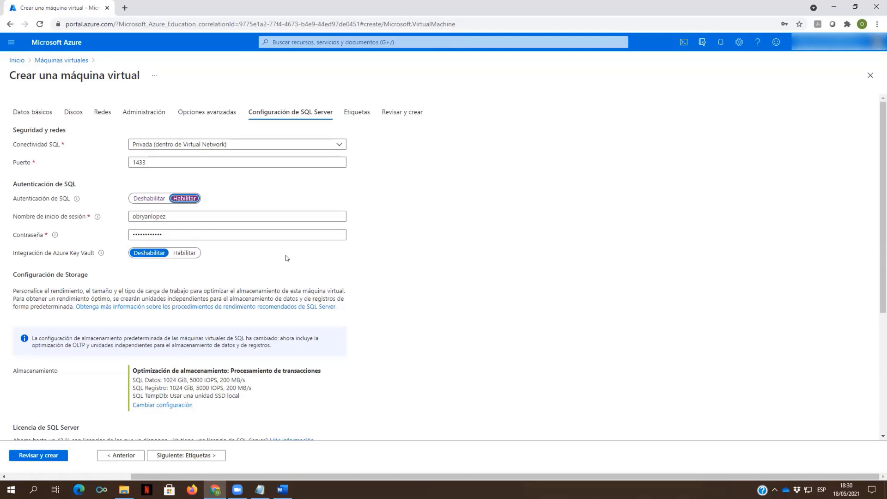
scroll(251, 333, down, 2)
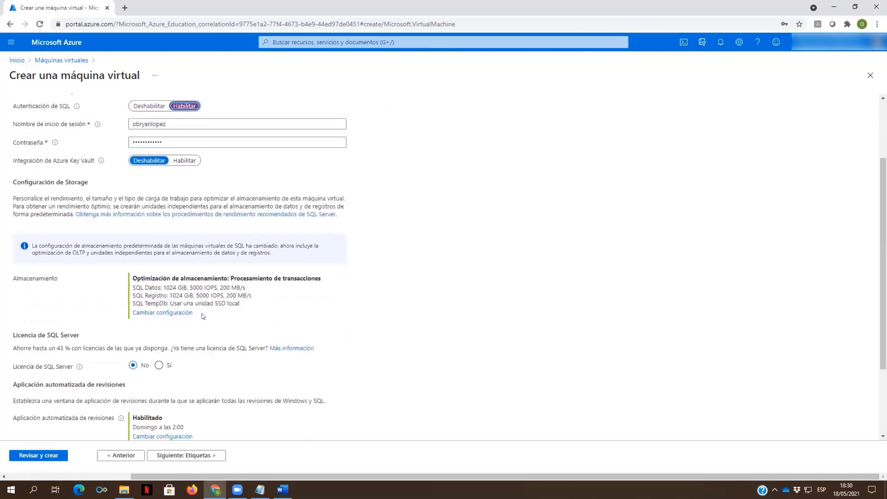
scroll(191, 294, up, 2)
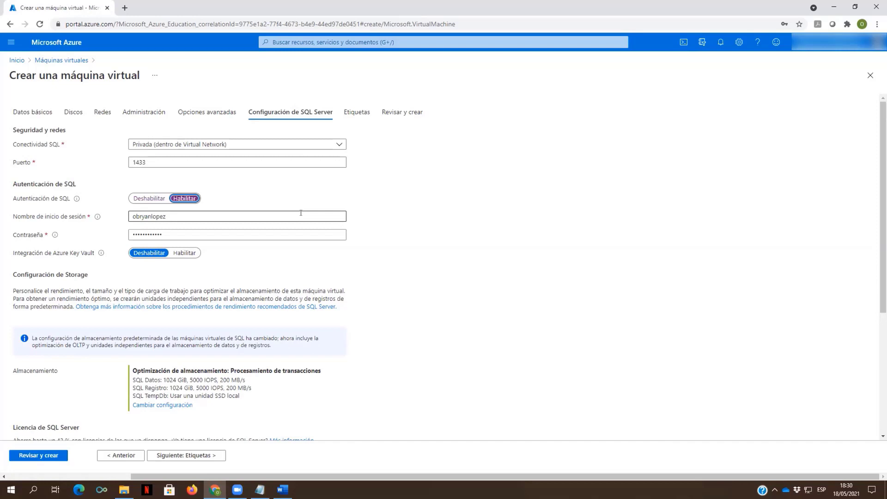
scroll(300, 213, down, 2)
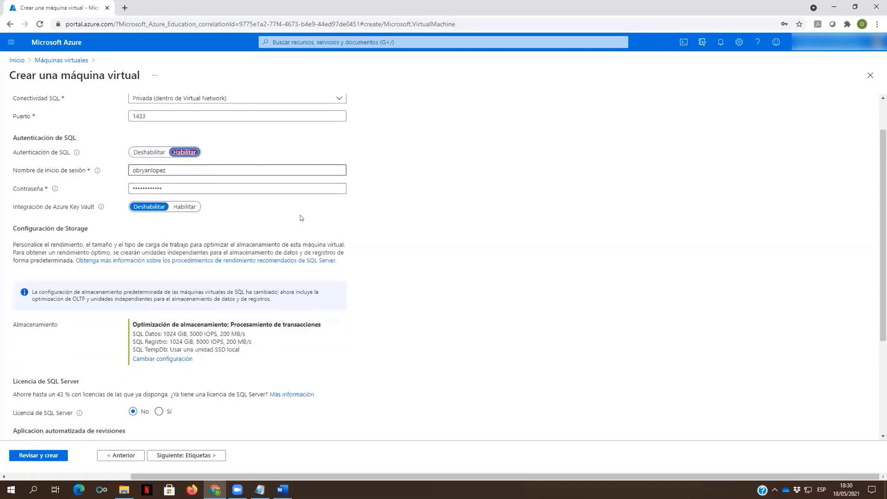
scroll(301, 218, down, 1)
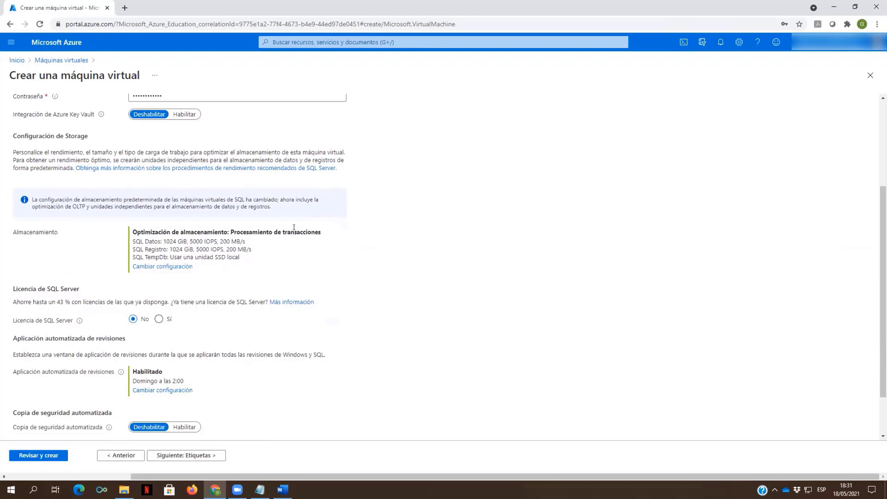
scroll(294, 228, down, 2)
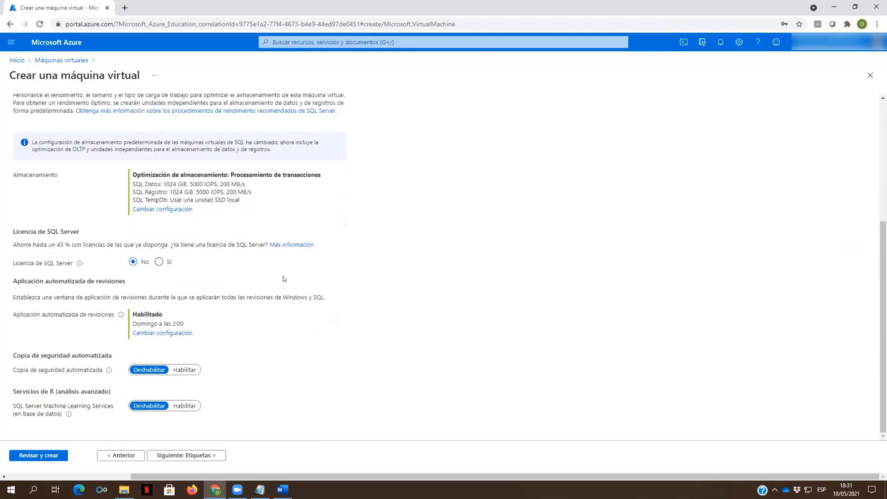
- Skip Etiquetas and reach Revisar y crear, where validation passes for Standard DS1 v2
click(202, 456)
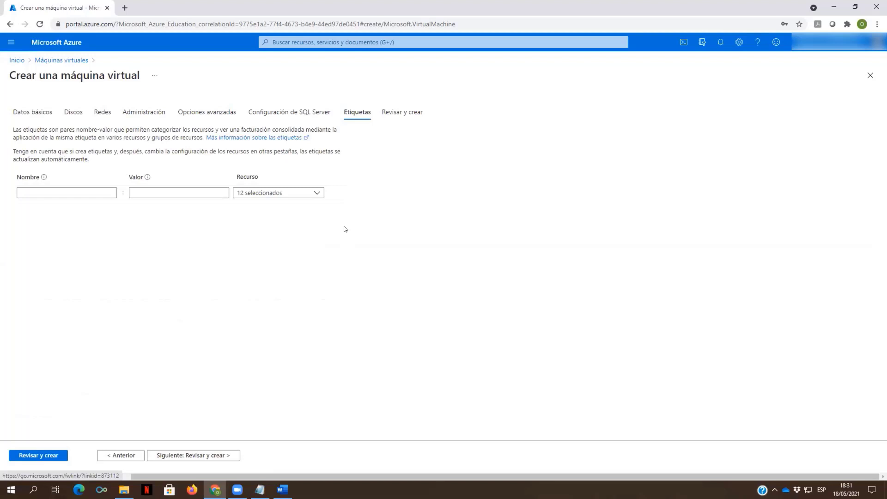
click(212, 456)
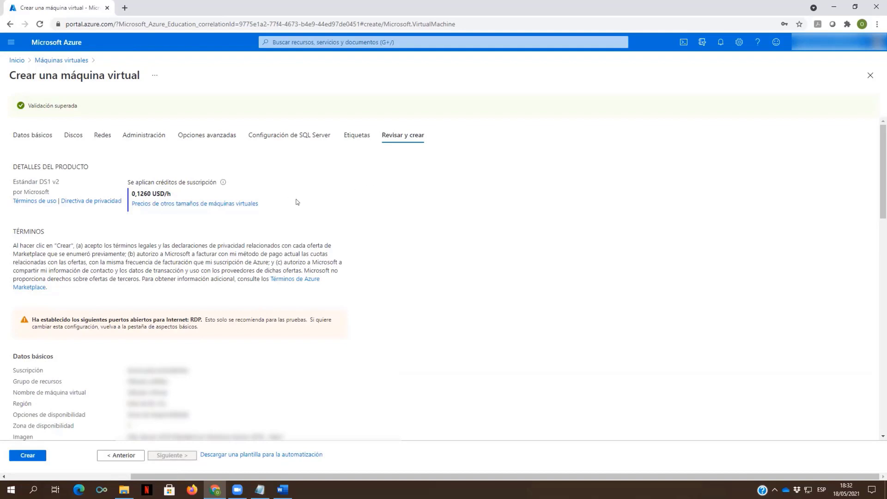
- Review the SQL Server VM summary and start its deployment with Crear
scroll(297, 200, down, 1)
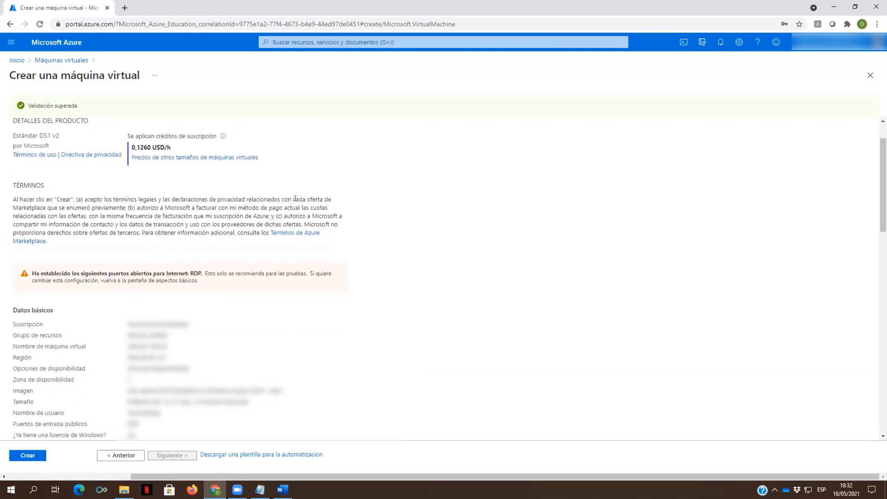
scroll(295, 199, down, 1)
scroll(298, 202, up, 2)
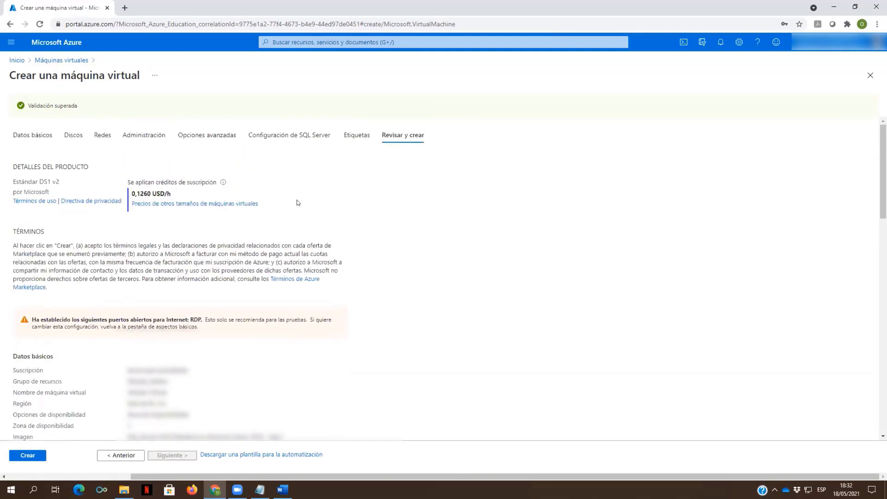
scroll(297, 202, down, 1)
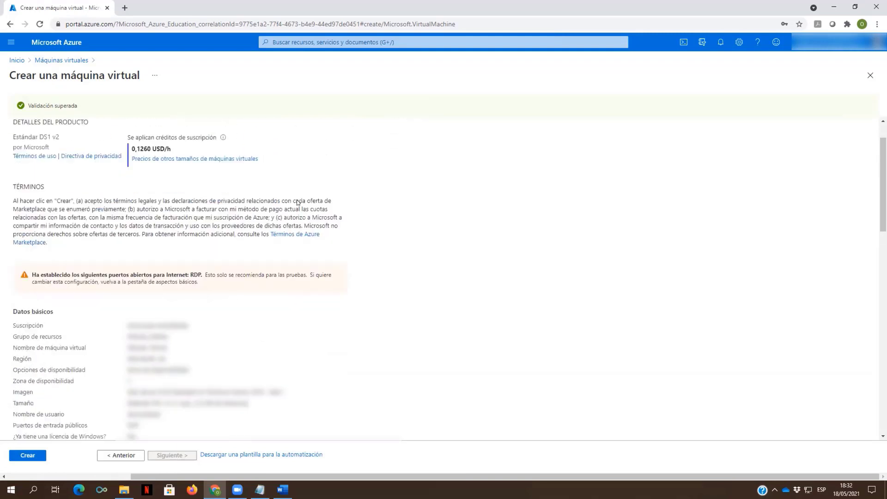
scroll(297, 199, down, 1)
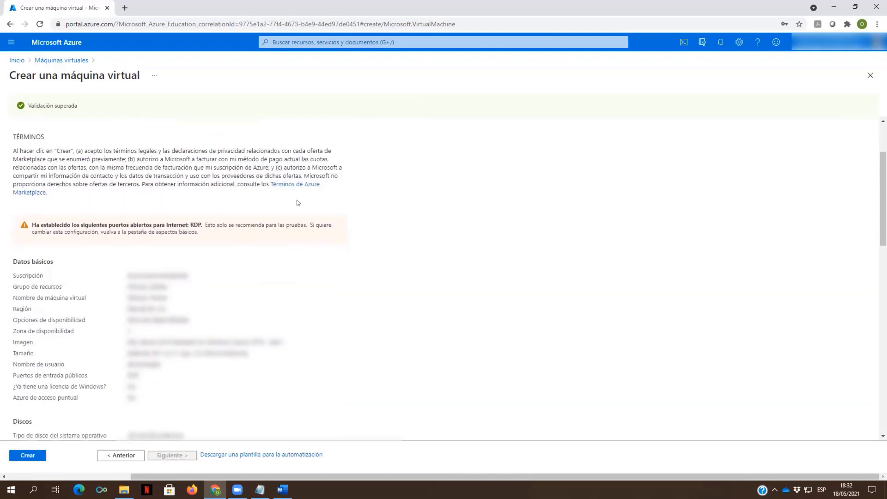
scroll(297, 201, down, 3)
scroll(297, 202, up, 4)
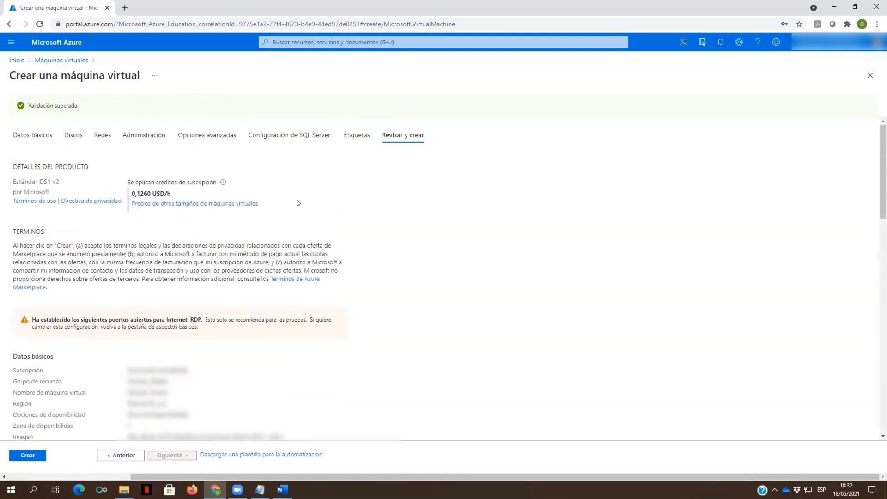
scroll(296, 200, down, 1)
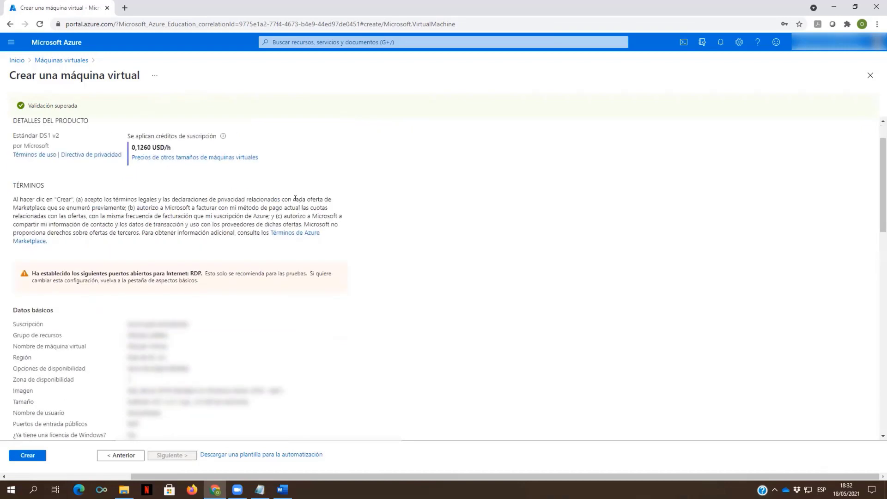
scroll(296, 201, down, 3)
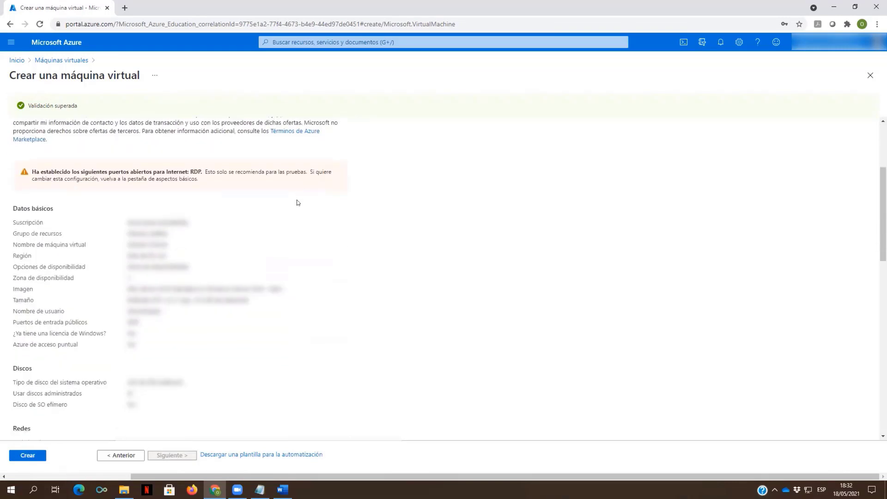
scroll(298, 203, down, 5)
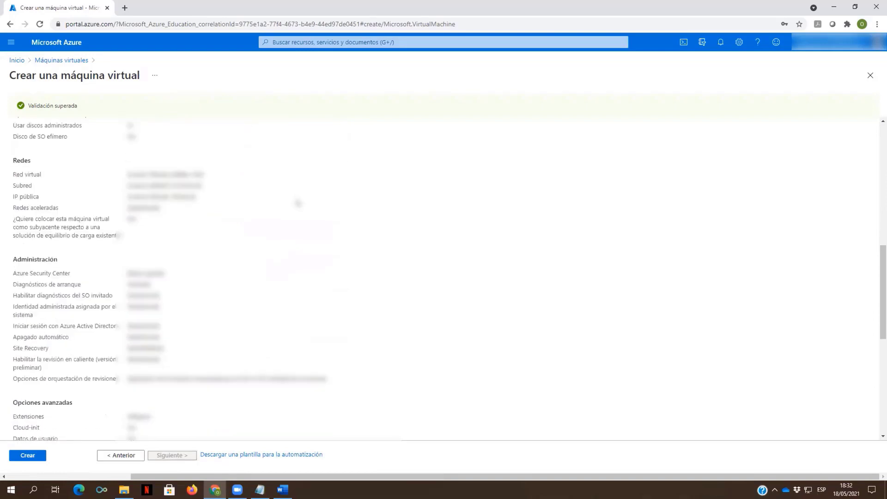
scroll(298, 204, down, 3)
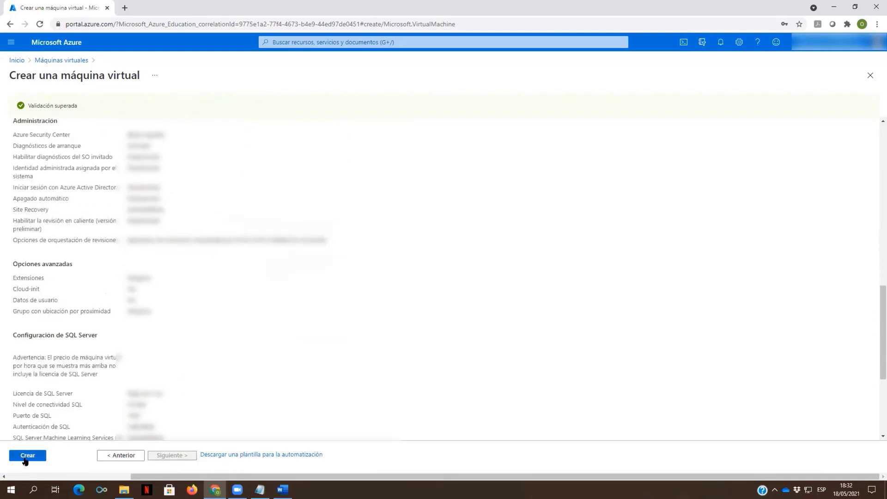
click(25, 457)
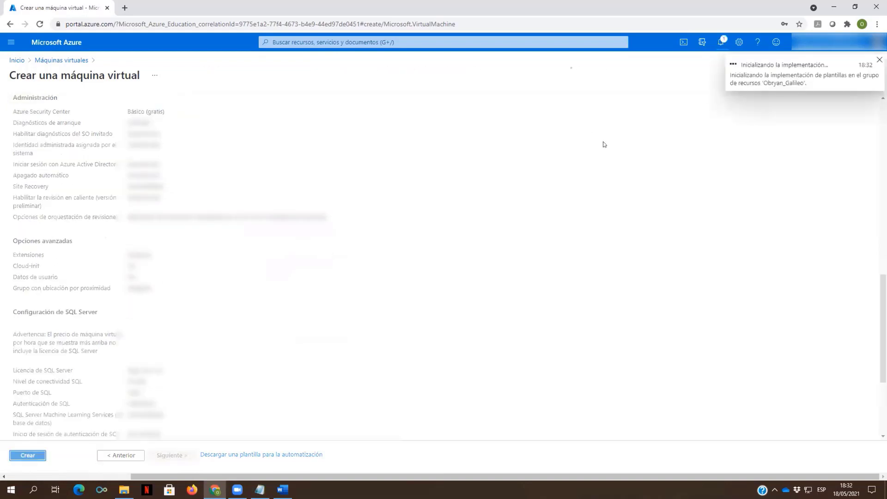
- Open the deployment's Información general page from notifications, showing six resources in progress
click(717, 43)
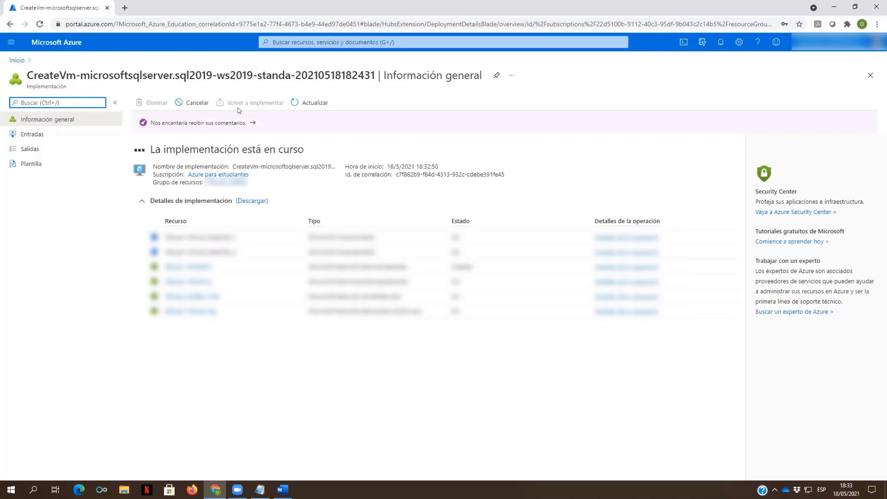
- Navigate through the portal menu to Todos los recursos, listing 8 resources
click(8, 42)
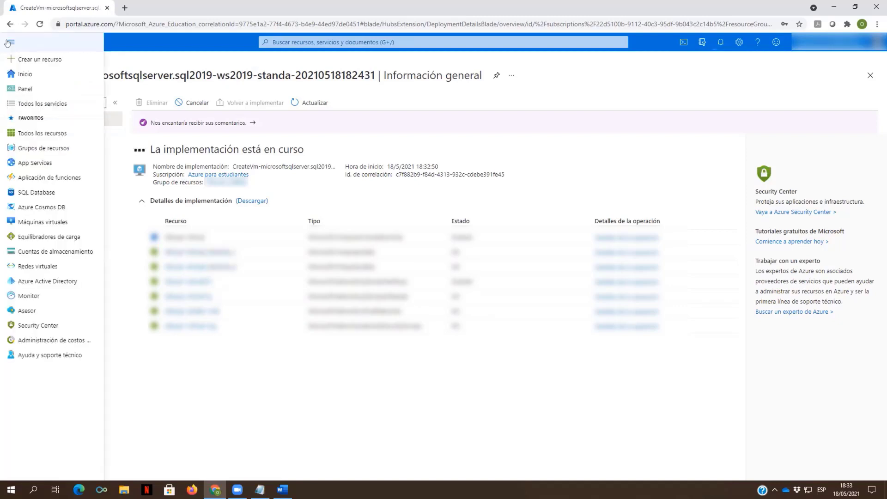
click(47, 106)
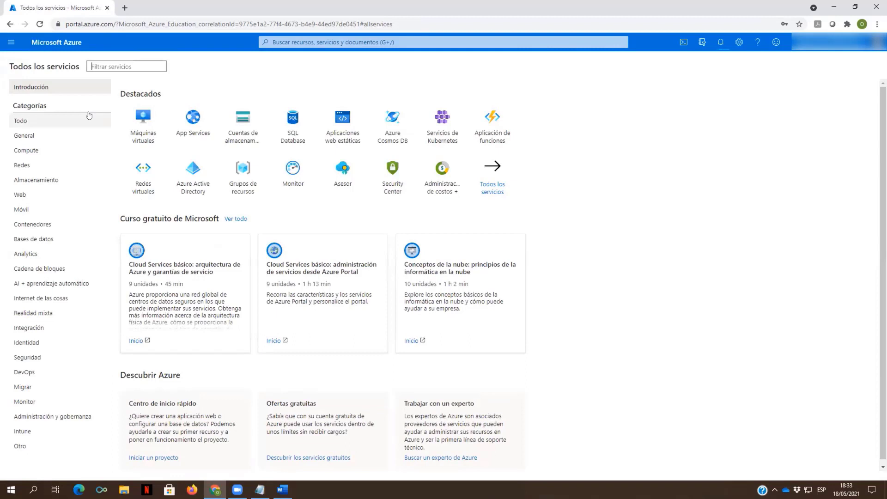
click(11, 42)
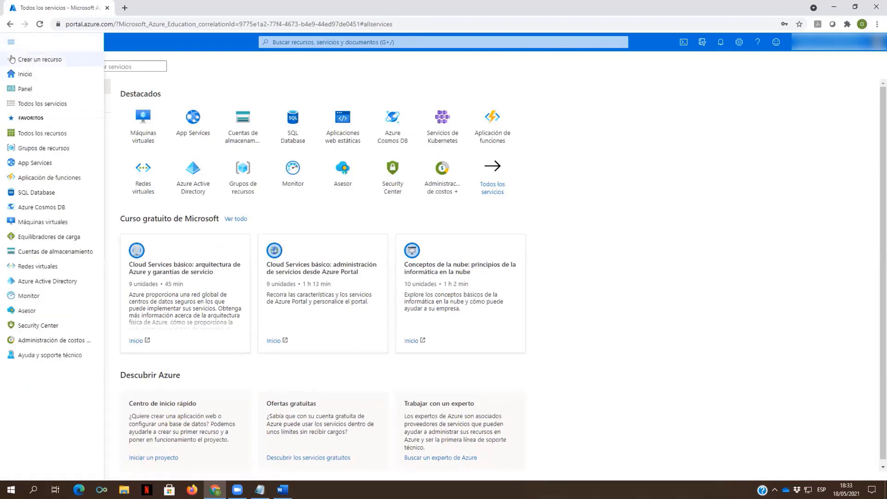
click(42, 133)
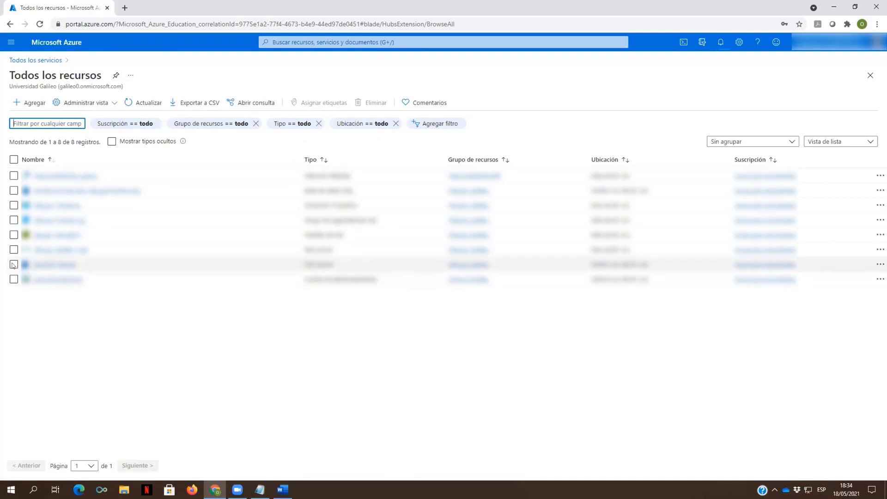
- Tick the second and seventh resources in the Todos los recursos list
click(14, 191)
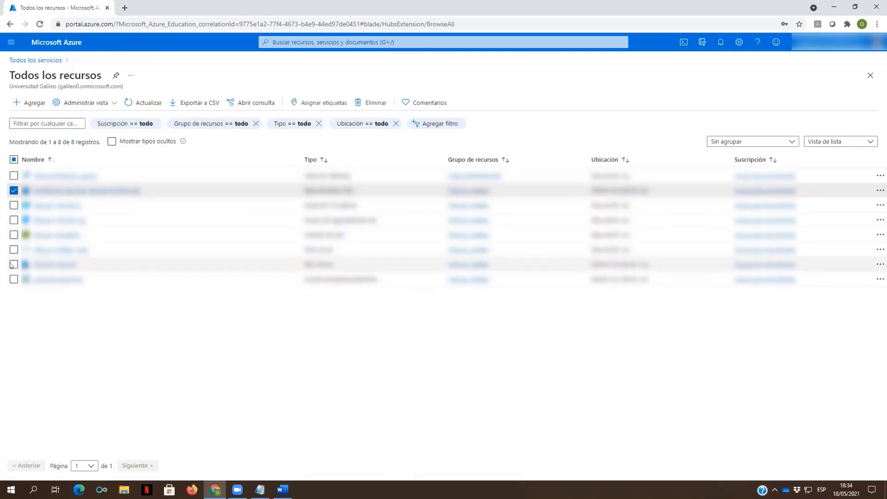
click(14, 264)
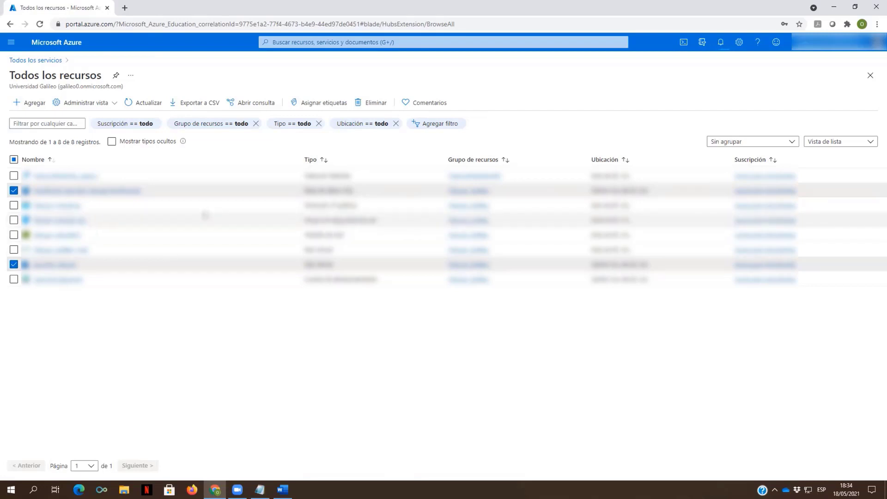
- Delete the Northwind database and its SQL server, confirming with 'sí', then check notifications
click(368, 106)
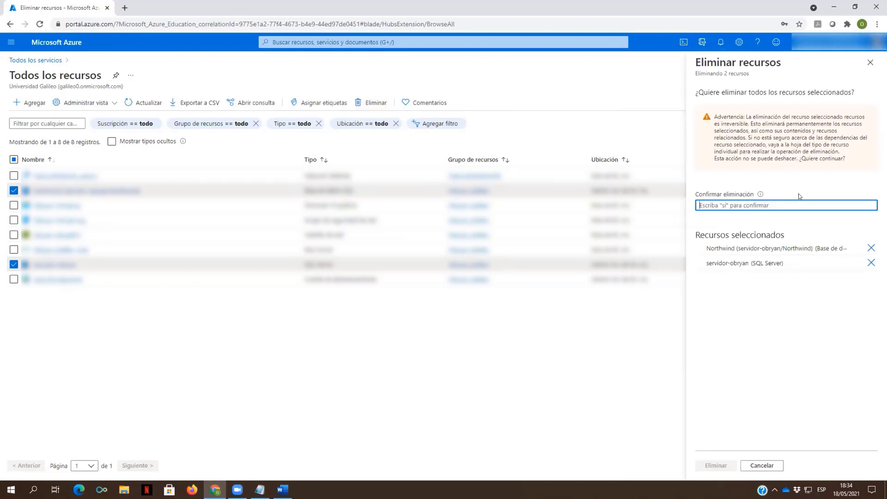
text(si)
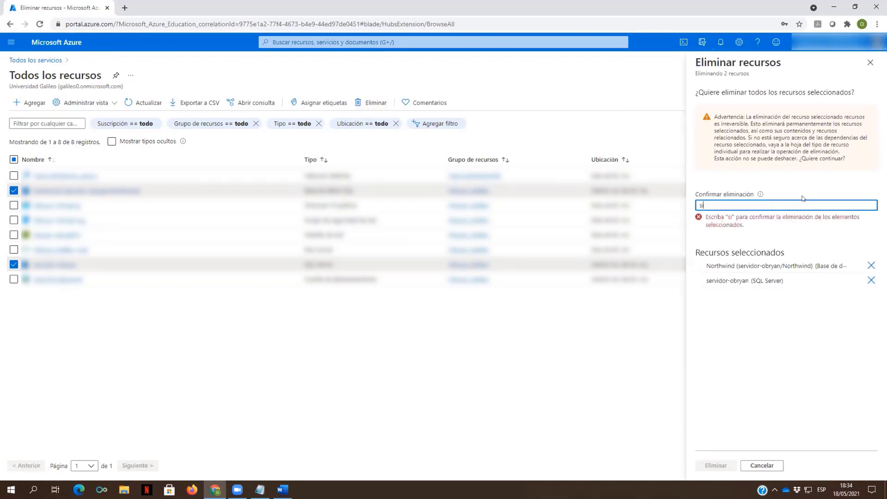
key(BackSpace)
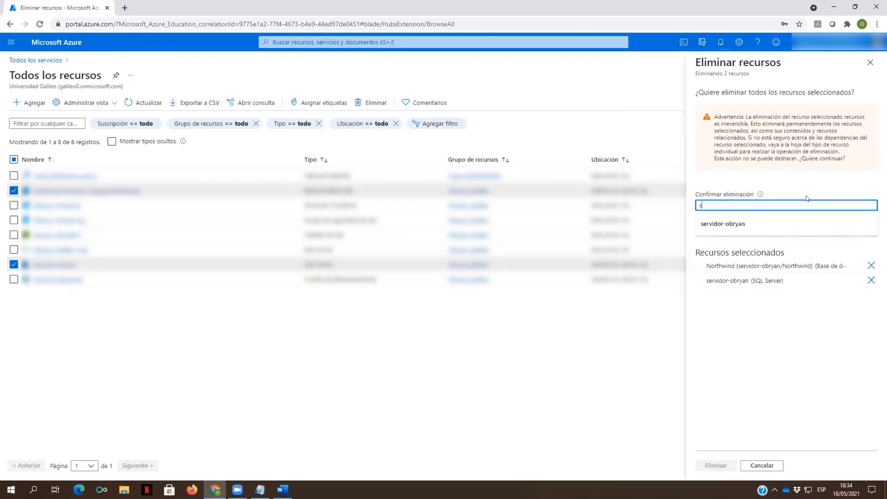
text(í)
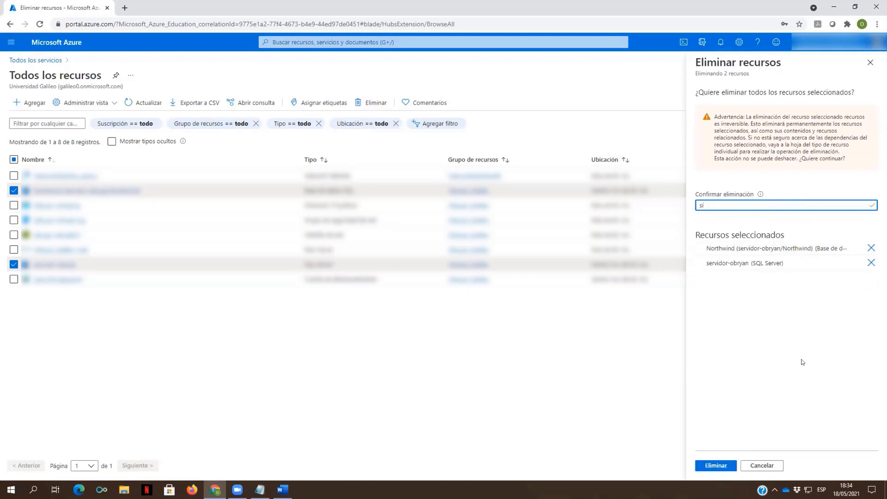
click(714, 466)
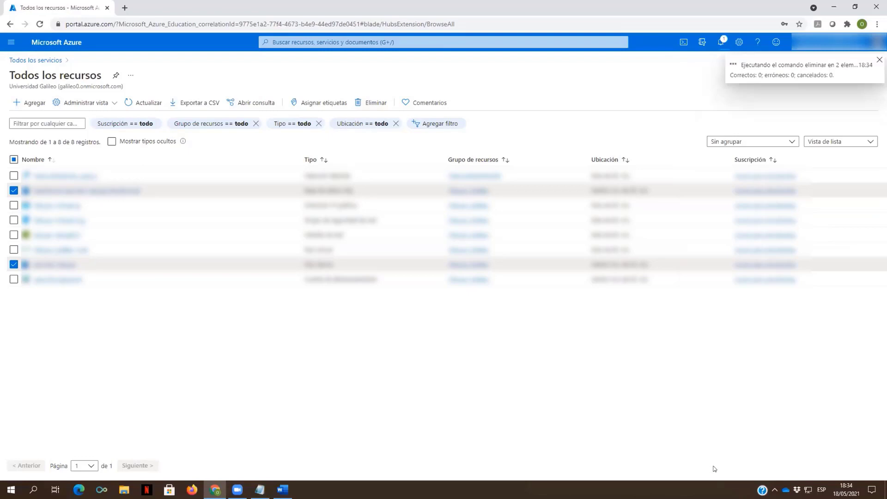
click(720, 43)
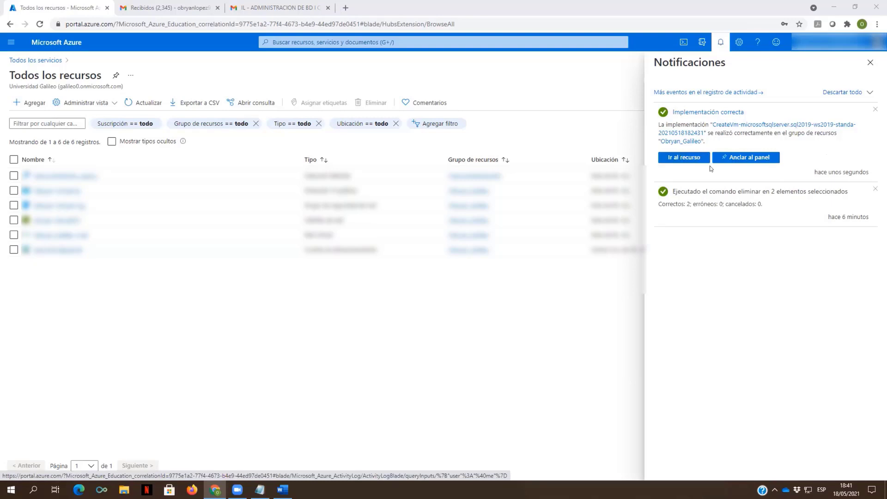
- Go to the new VM, copy its public IP into notes, and open that IP's configuration
click(685, 158)
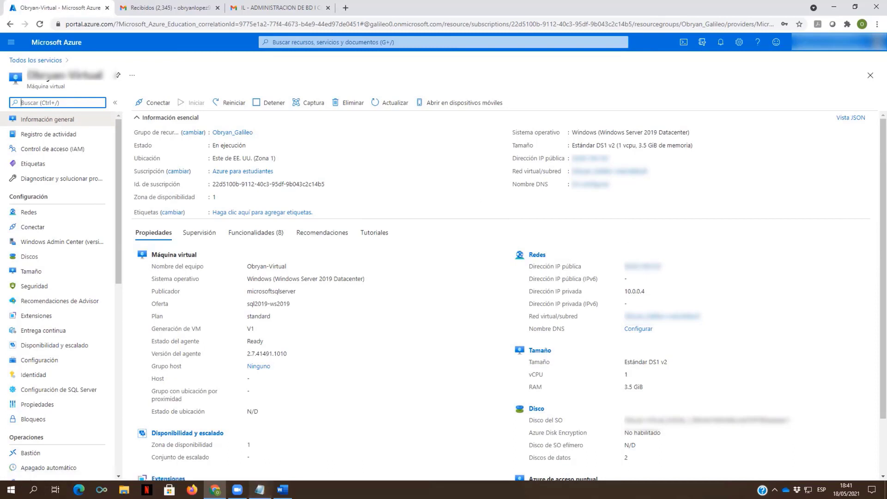
click(260, 490)
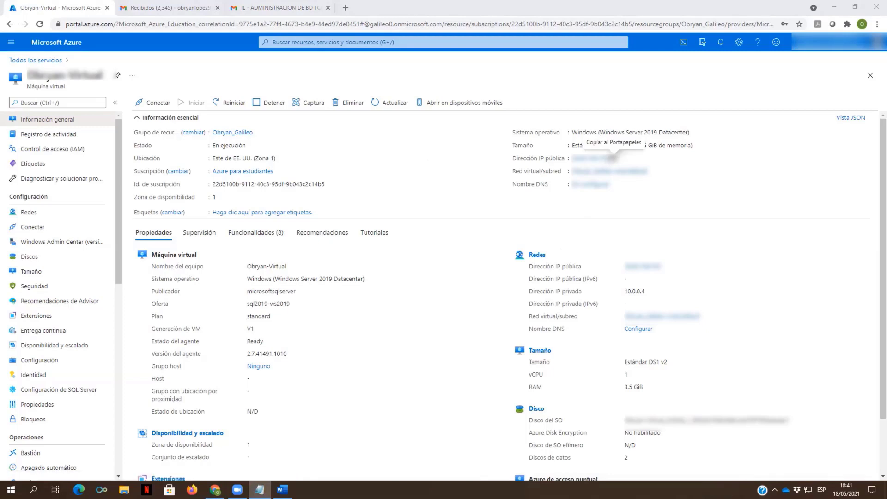
click(613, 158)
key(alt+Tab)
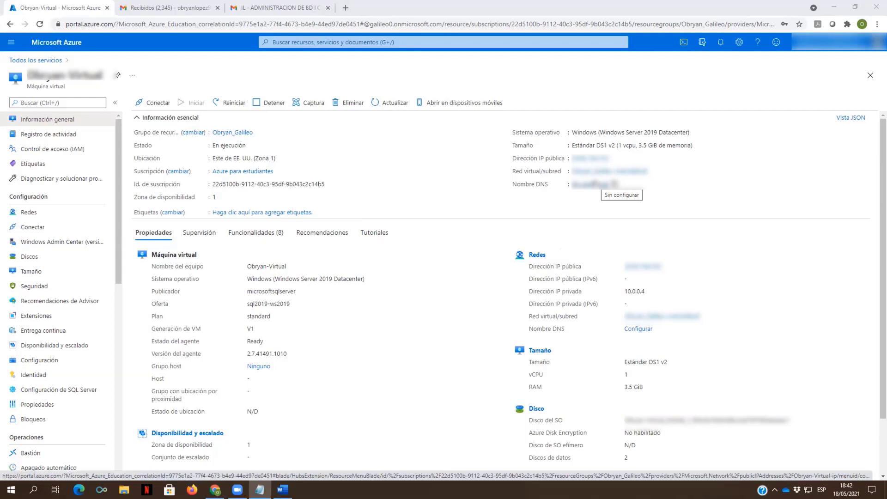
click(595, 184)
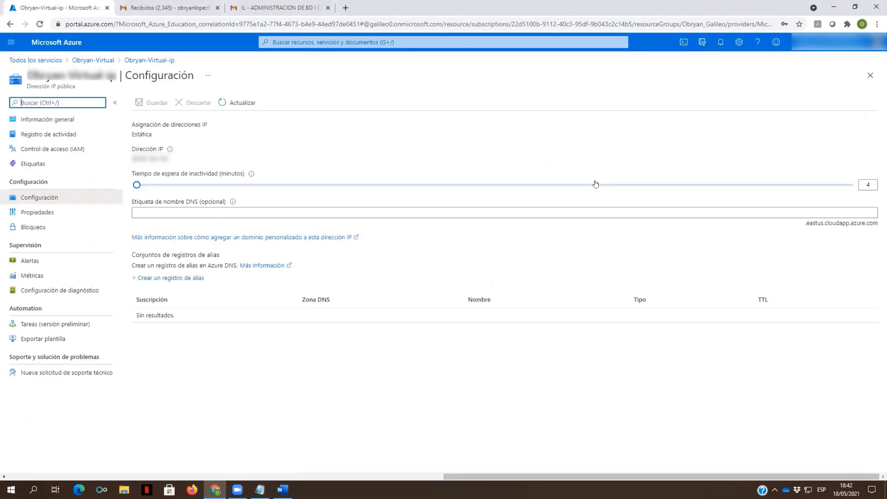
- Enter an all-lowercase DNS name label under eastus.cloudapp.azure.com, fix its errors, and save
click(160, 210)
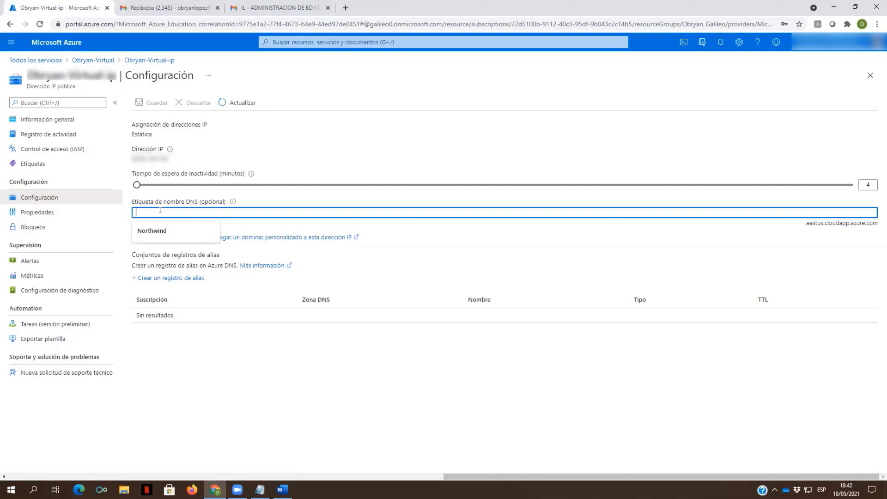
text(ob)
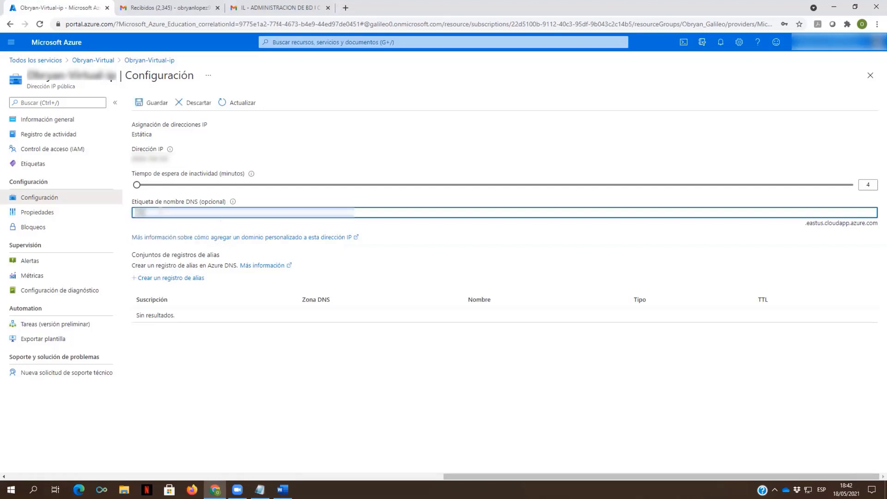
text(ryan-V)
key(BackSpace)
key(BackSpace)
key(BackSpace)
key(BackSpace)
key(BackSpace)
key(BackSpace)
text(-ser)
key(BackSpace)
key(BackSpace)
text(erver)
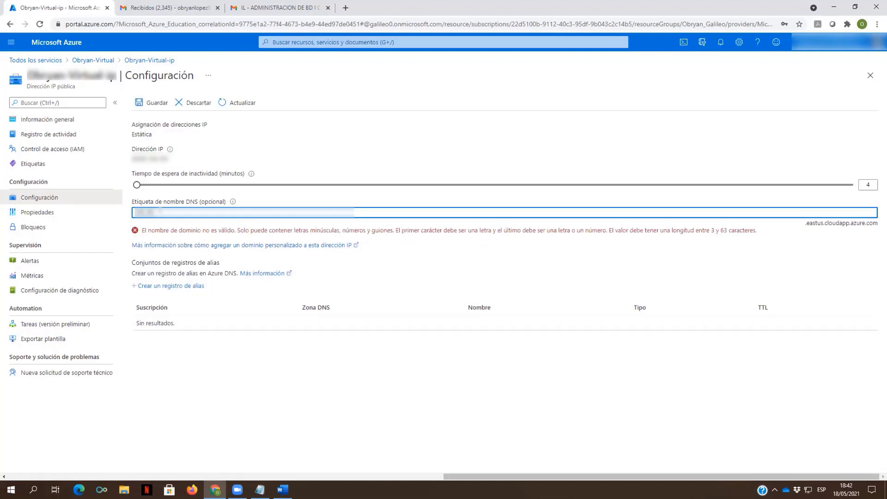
key(BackSpace)
key(BackSpace)
key(BackSpace)
key(BackSpace)
key(BackSpace)
text(erver)
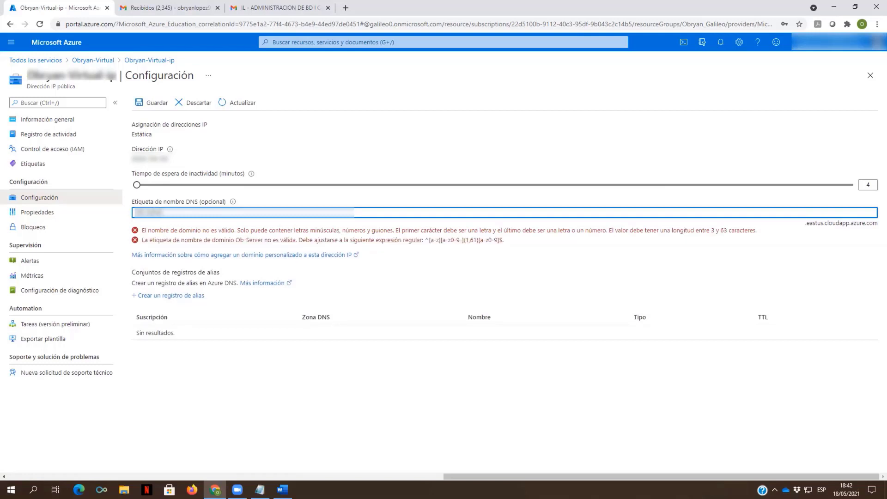
key(BackSpace)
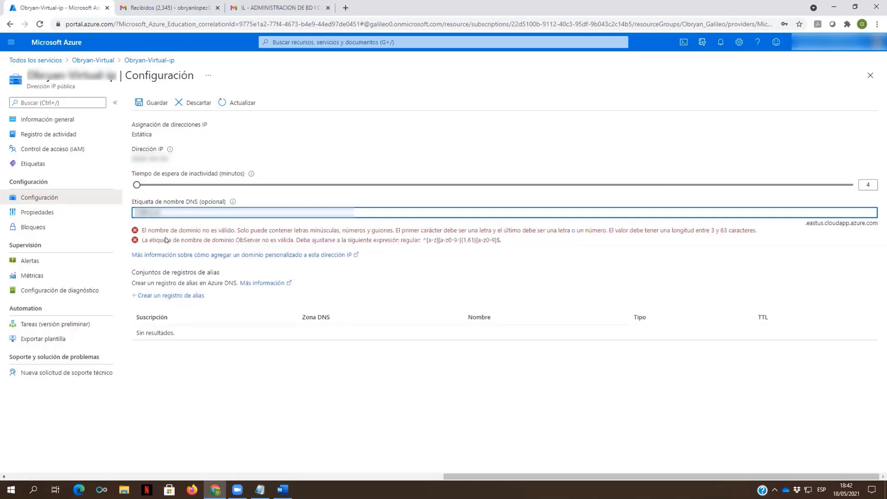
key(BackSpace)
text(B)
key(BackSpace)
text(o)
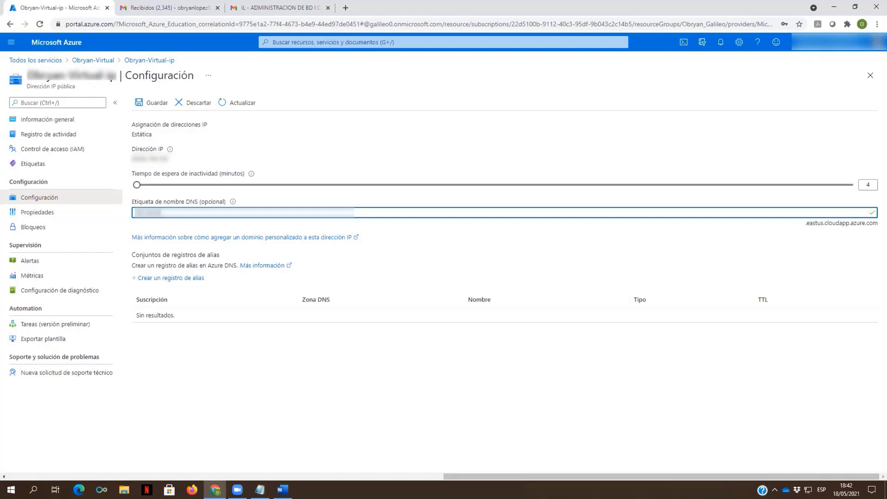
key(alt+Tab)
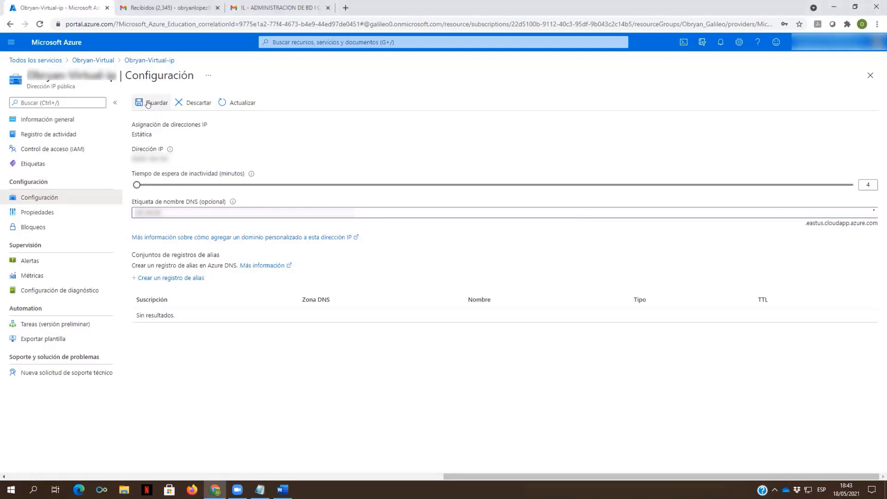
click(148, 103)
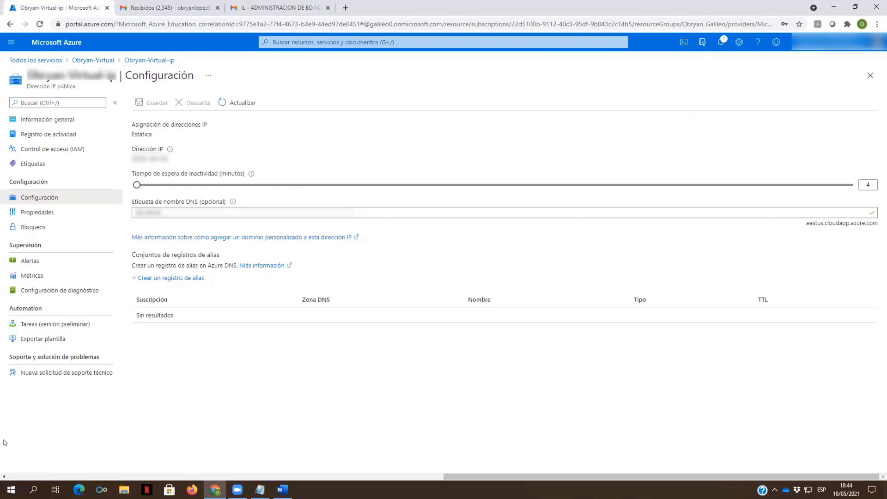
- Launch Remote Desktop Connection and connect to the VM's pasted public address
click(11, 489)
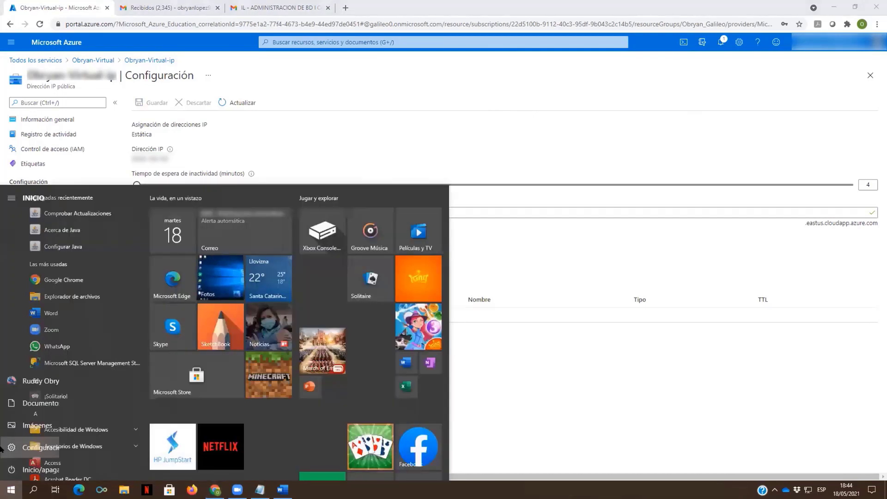
text(remo)
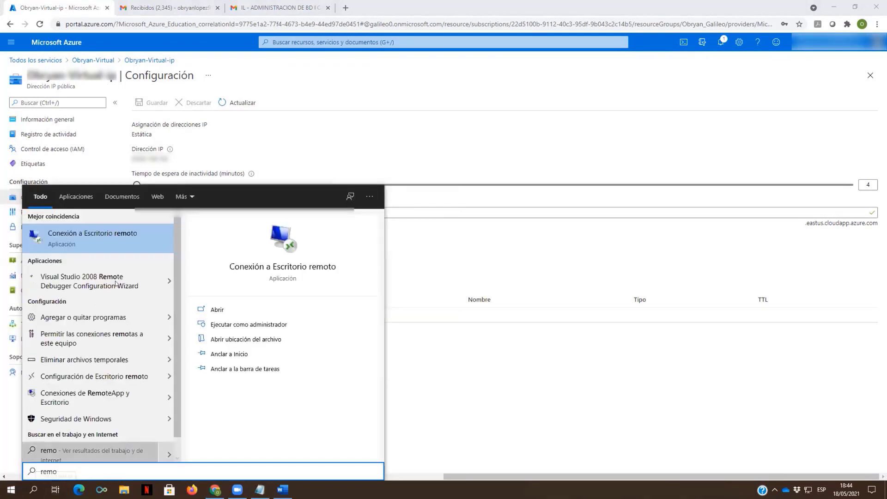
click(116, 241)
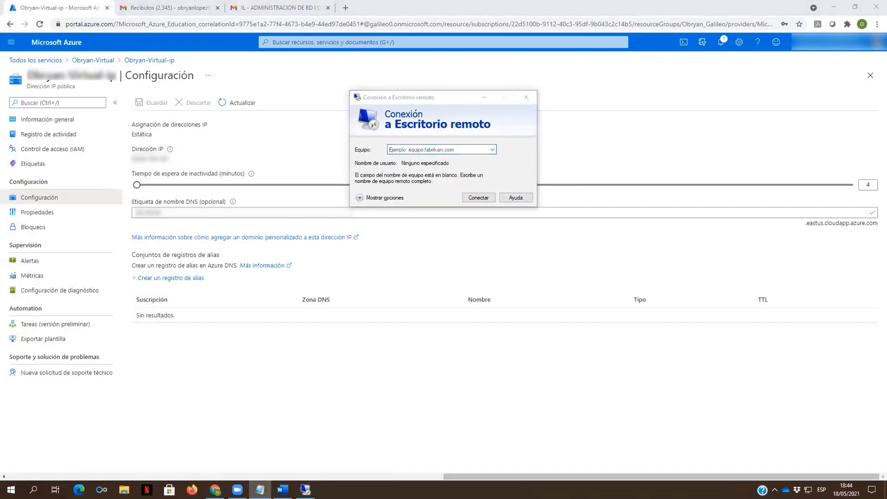
key(ctrl+v)
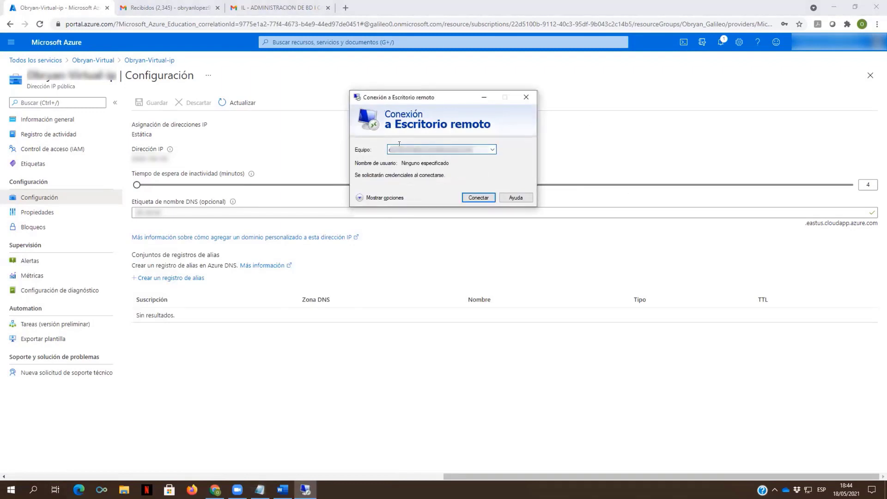
click(470, 198)
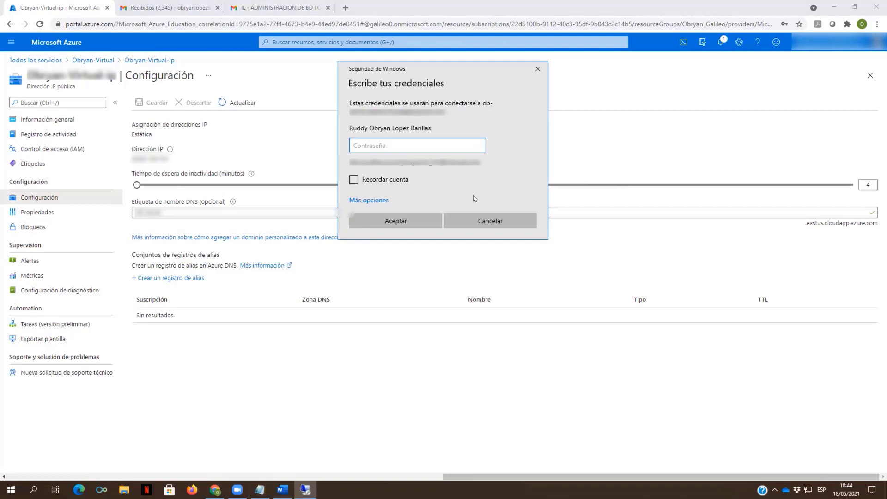
- Sign in with the admin username and password, retry after failure, and accept the certificate
click(477, 167)
click(383, 199)
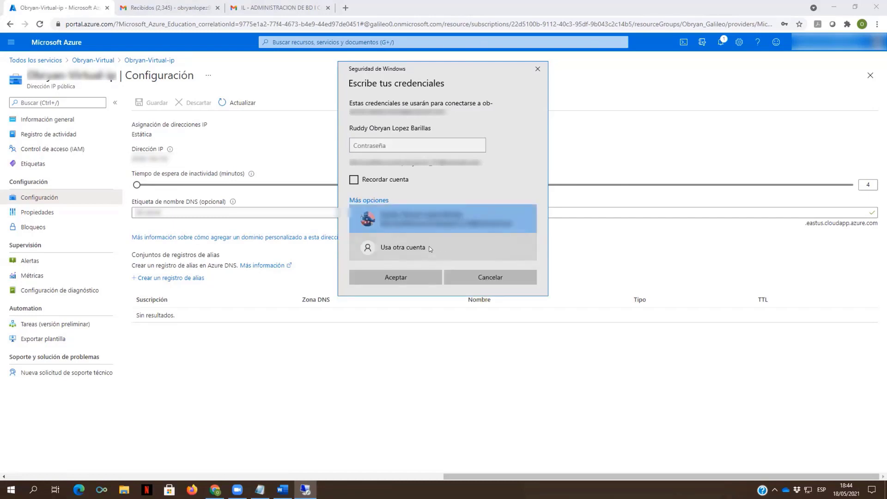
click(430, 249)
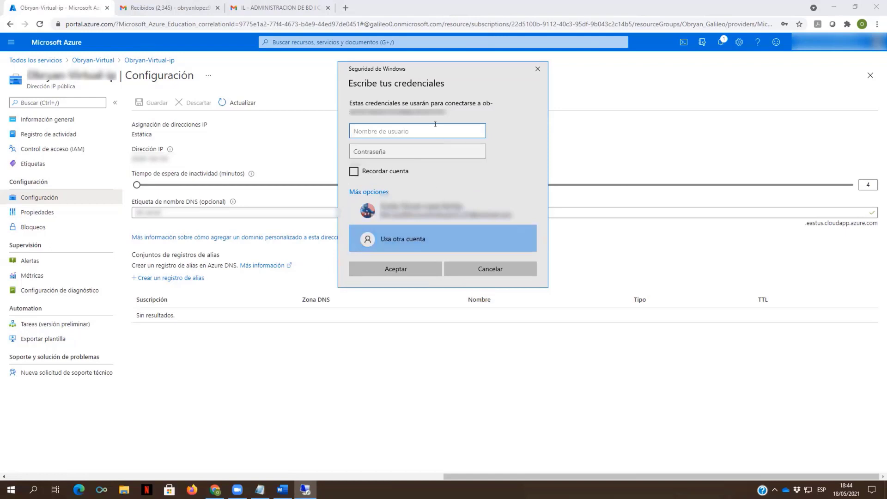
text(obryanlopez)
key(Tab)
text(********)
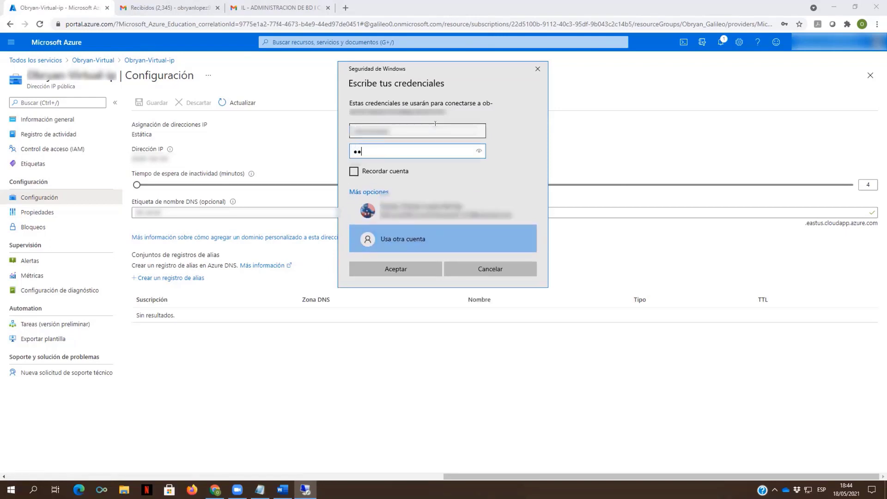
text(****)
click(400, 269)
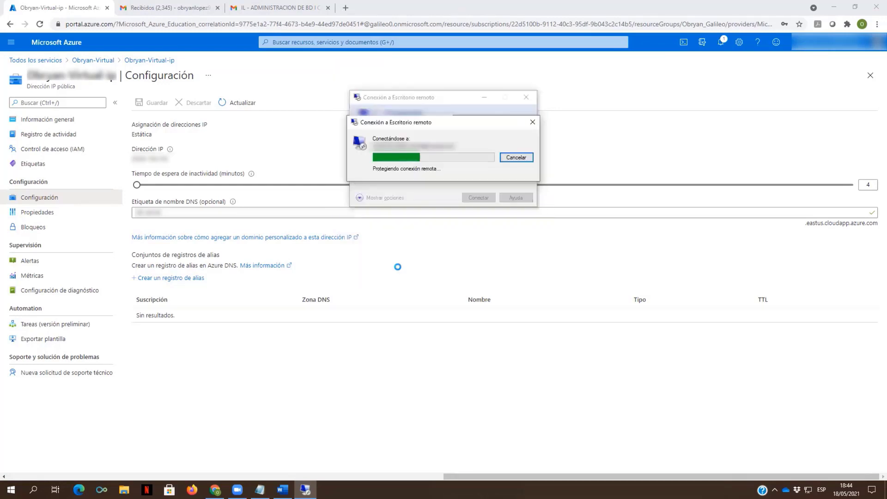
text(**********)
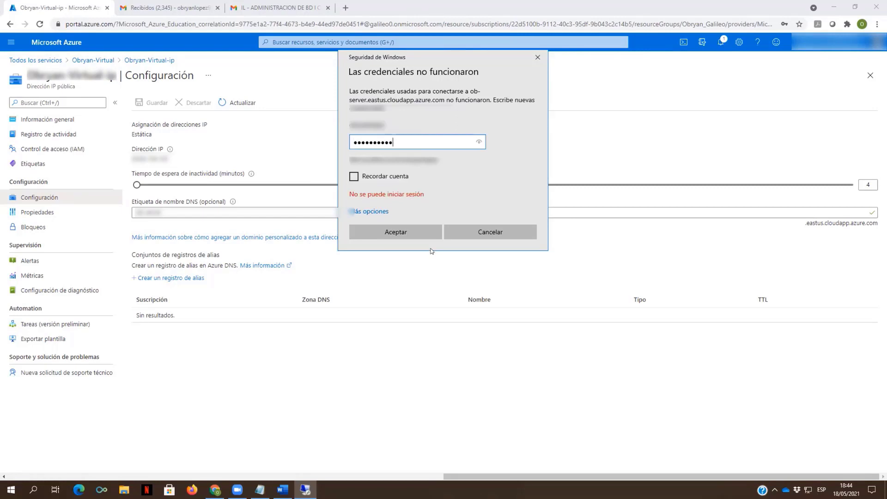
click(417, 232)
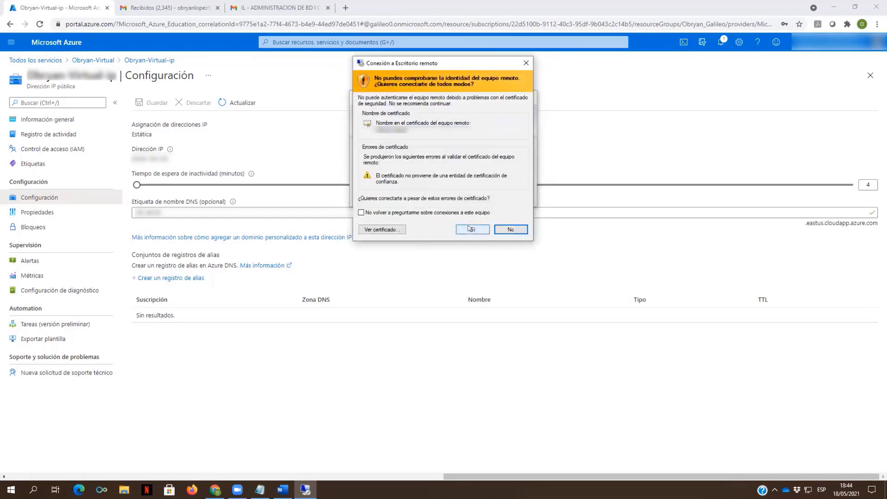
click(470, 229)
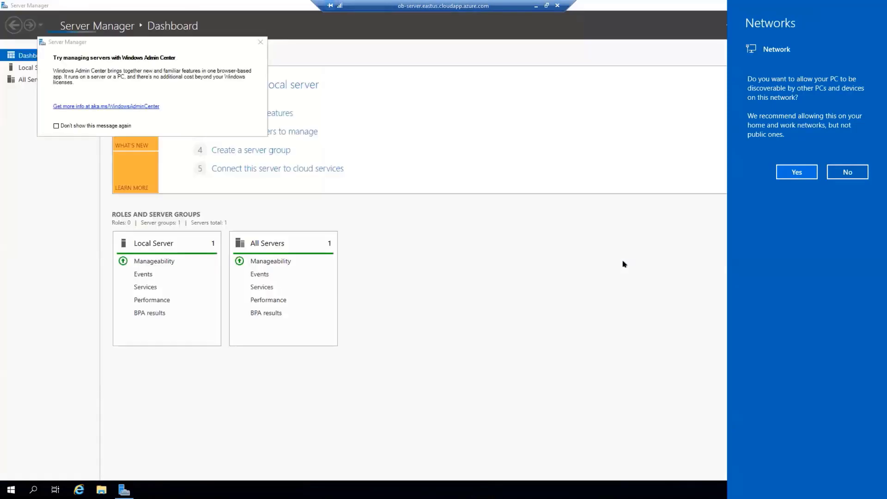
- Answer No to network discovery and close the Windows Admin Center notice
click(835, 172)
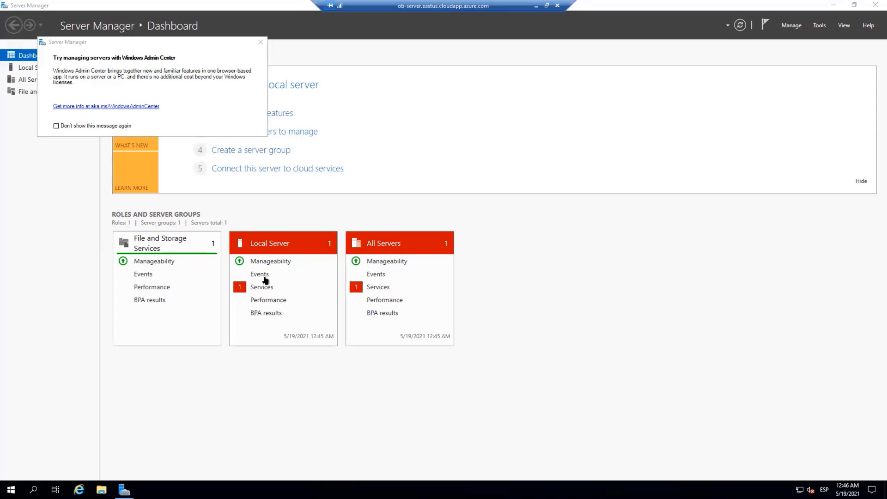
click(259, 43)
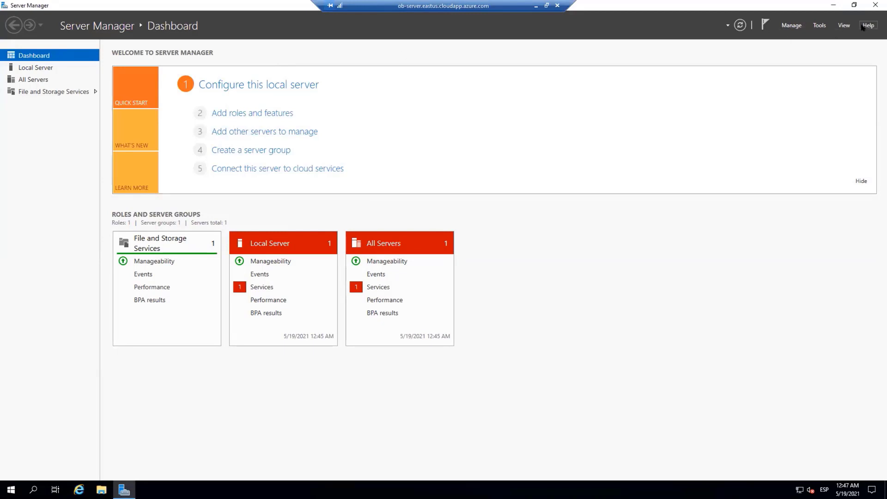
- Launch Add Roles and Features, keeping role-based installation and this server, to reach Select server roles
click(788, 22)
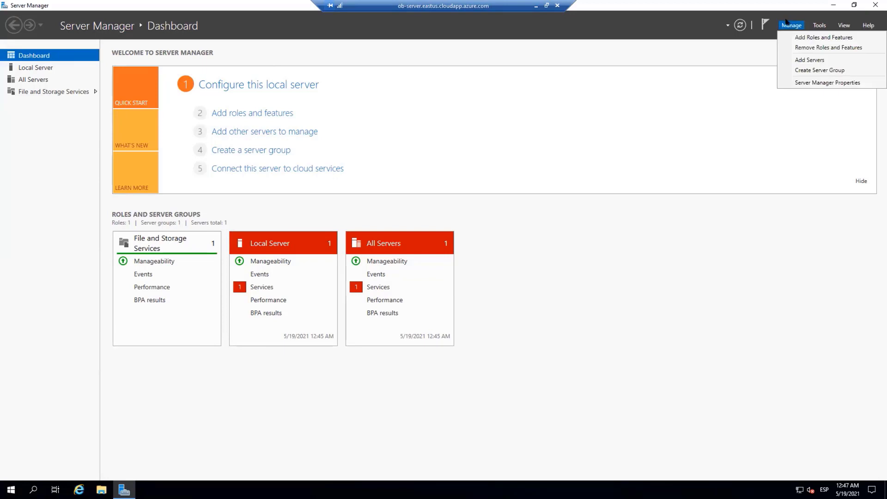
click(816, 37)
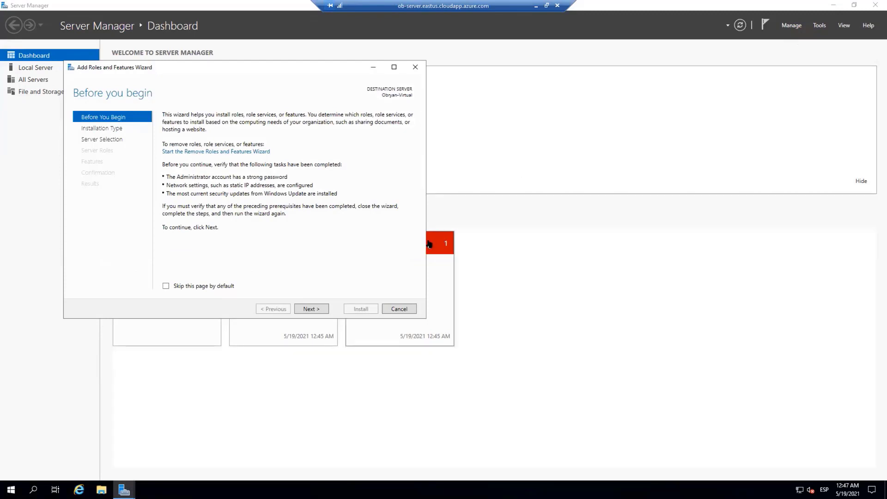
click(312, 309)
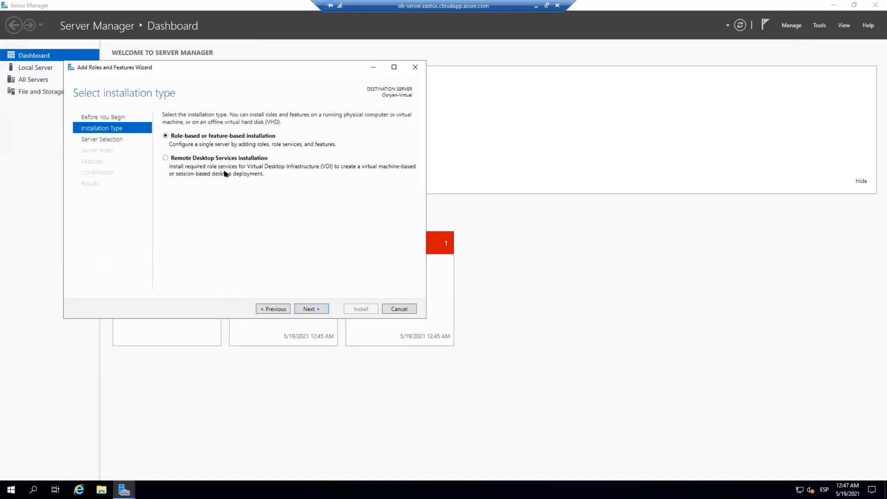
click(312, 307)
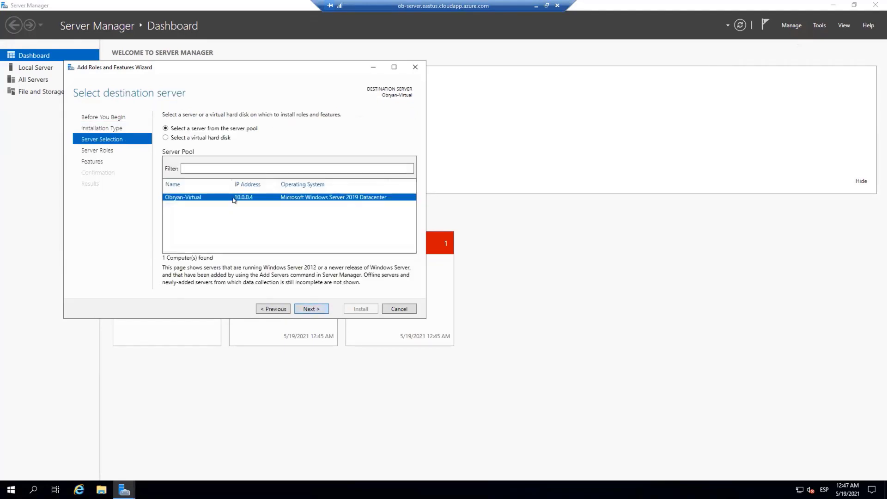
click(317, 310)
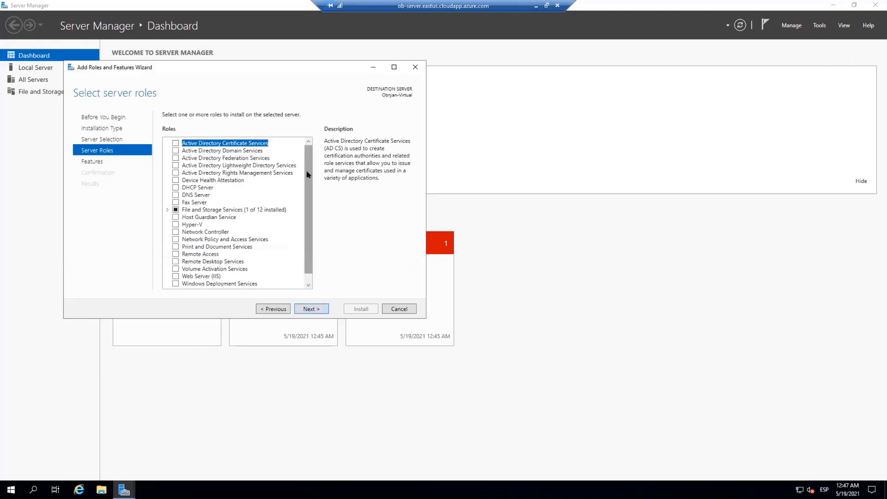
scroll(307, 180, down, 1)
scroll(308, 176, up, 1)
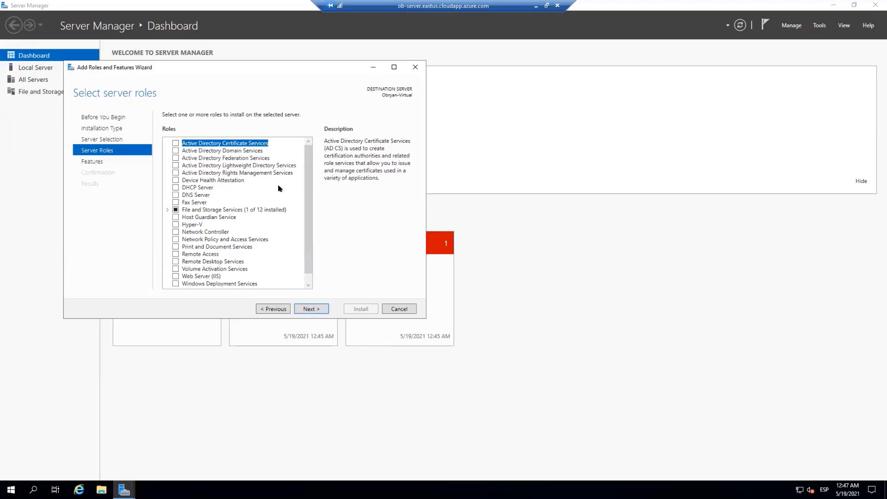
scroll(279, 188, down, 1)
scroll(279, 188, up, 1)
scroll(229, 215, down, 1)
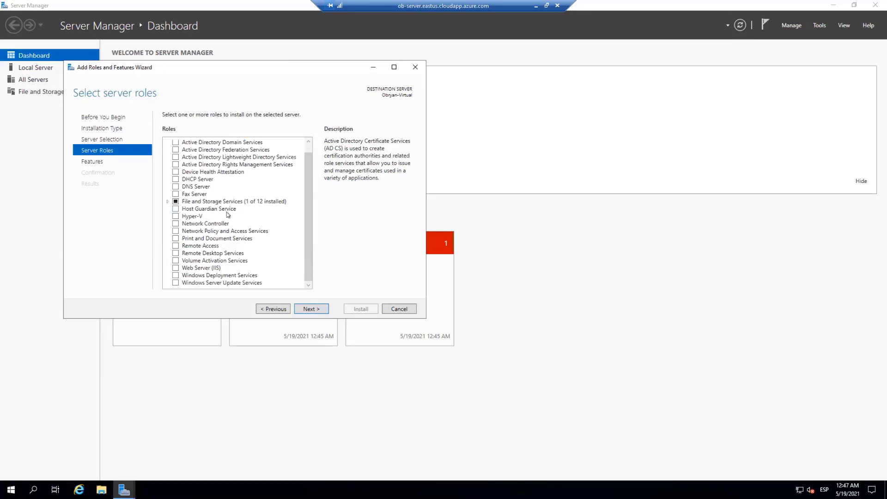
- Pick Web Server (IIS), dismiss its required-features prompt without adding, and cancel the wizard
click(175, 269)
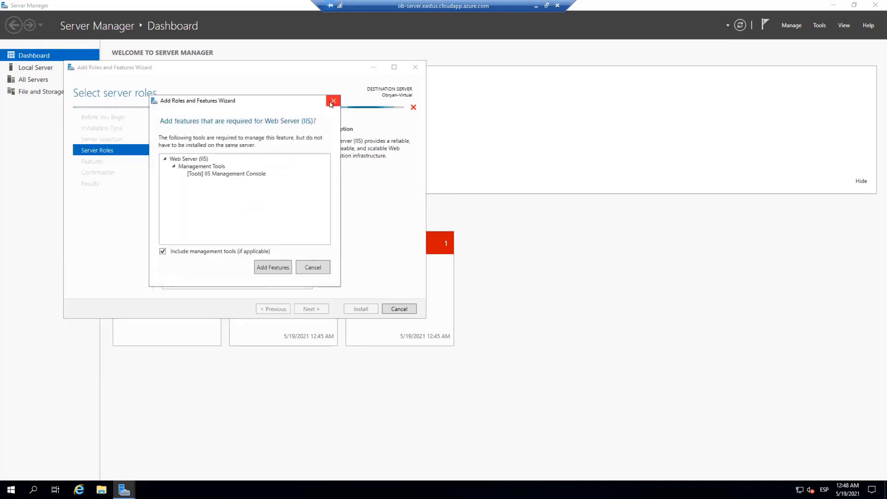
click(312, 268)
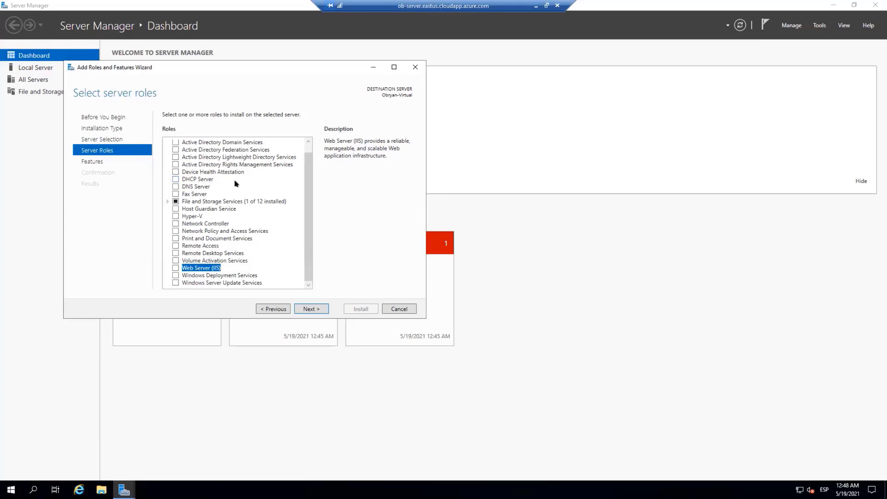
scroll(236, 183, up, 1)
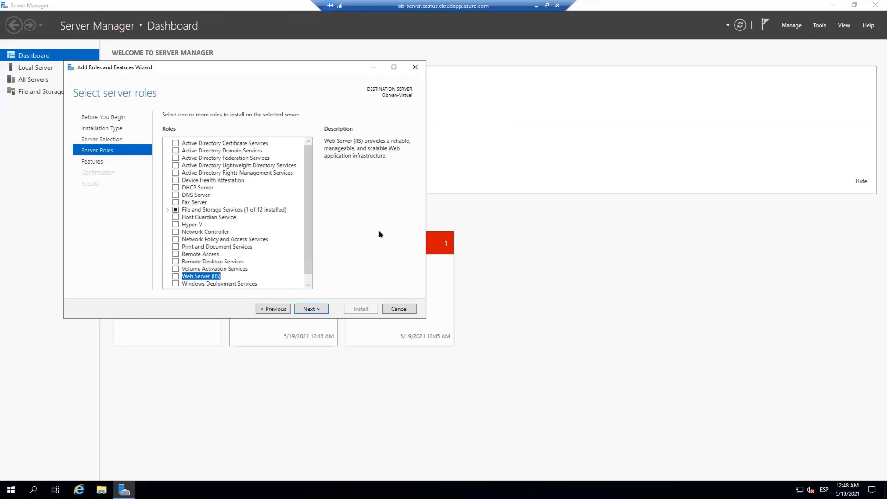
click(398, 309)
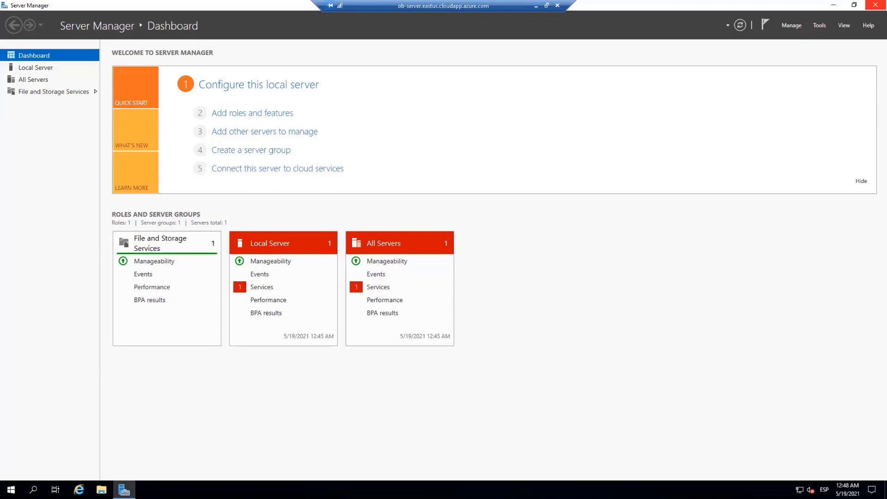
- Close Server Manager and start SQL Server 2019 Configuration Manager from the Microsoft SQL Server 2019 Start group
click(876, 5)
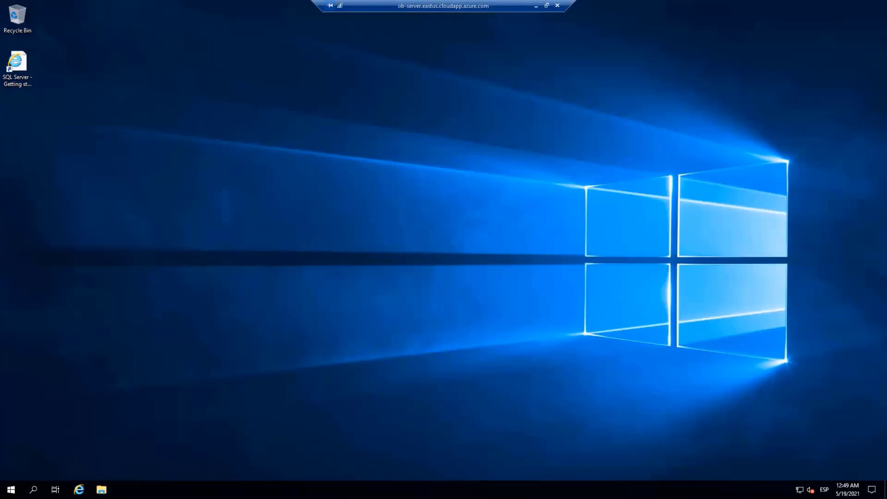
key(super)
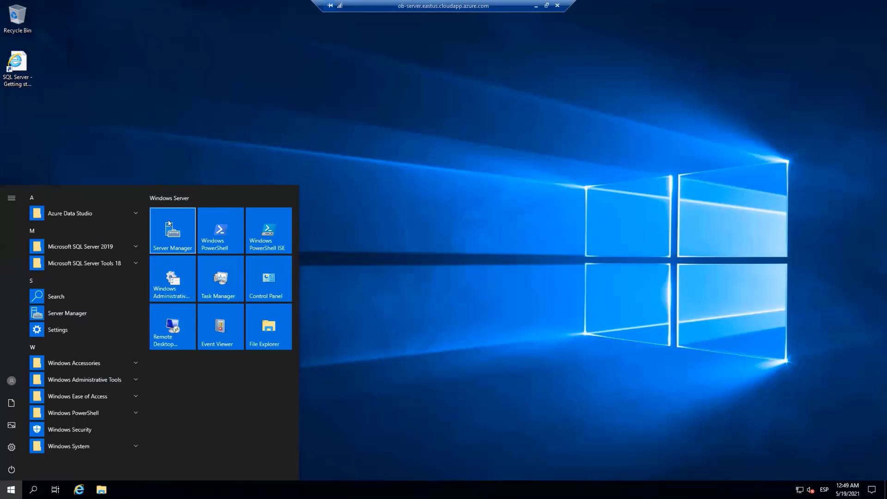
click(136, 248)
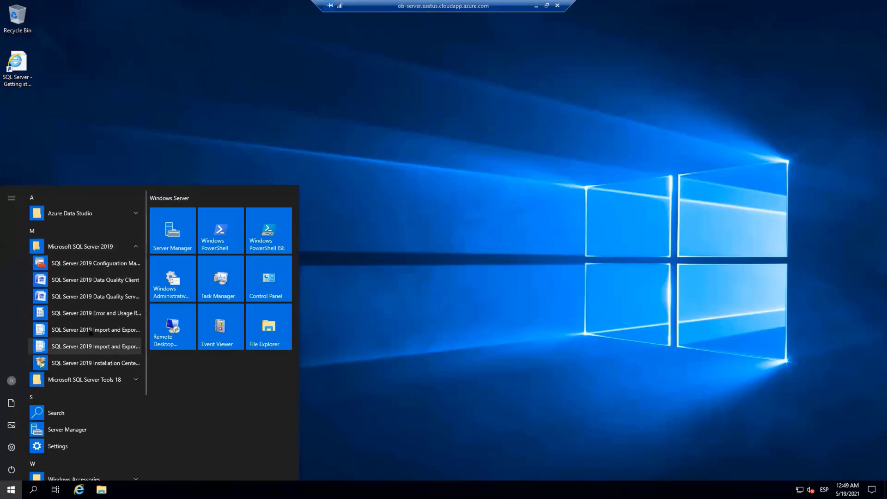
click(84, 263)
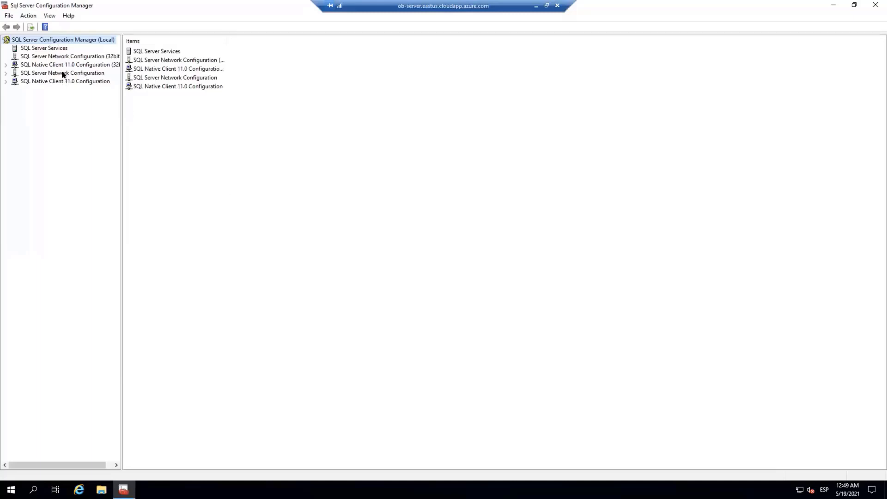
- Show SQL Server Services and widen the Name column so names like SQL Server (MSSQLSERVER) read fully
click(51, 48)
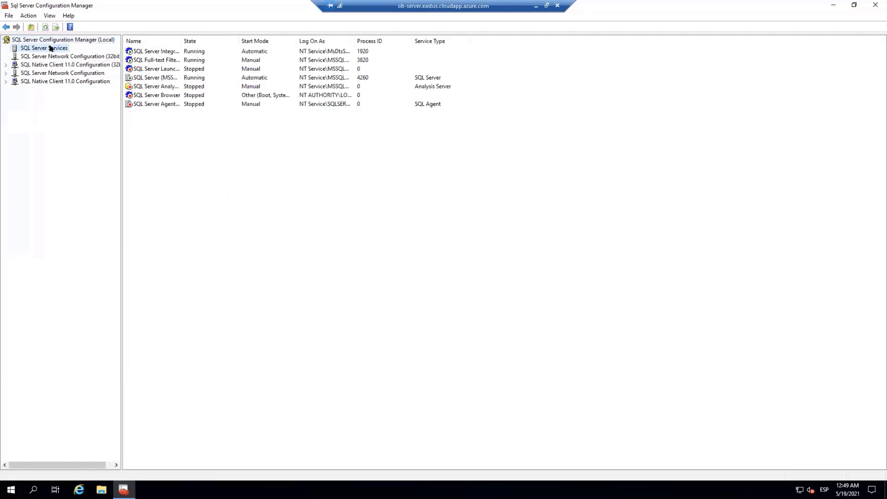
drag(296, 42, 271, 43)
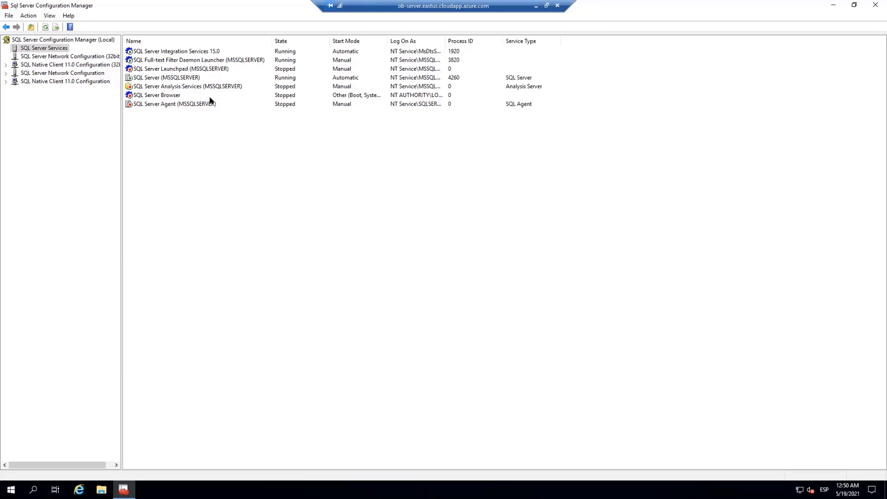
- Expand the Native Client and Server Network Configuration branches and browse the 32-bit client protocols and aliases
click(5, 82)
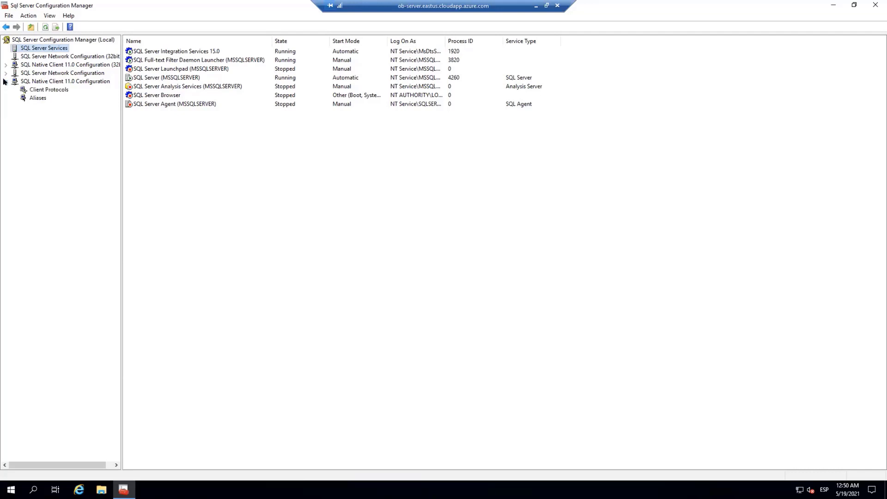
click(6, 65)
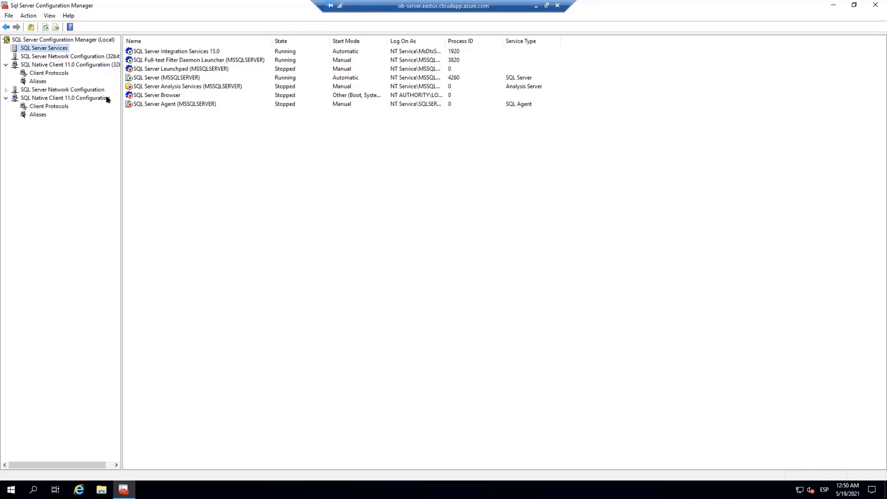
drag(122, 94, 145, 94)
click(6, 89)
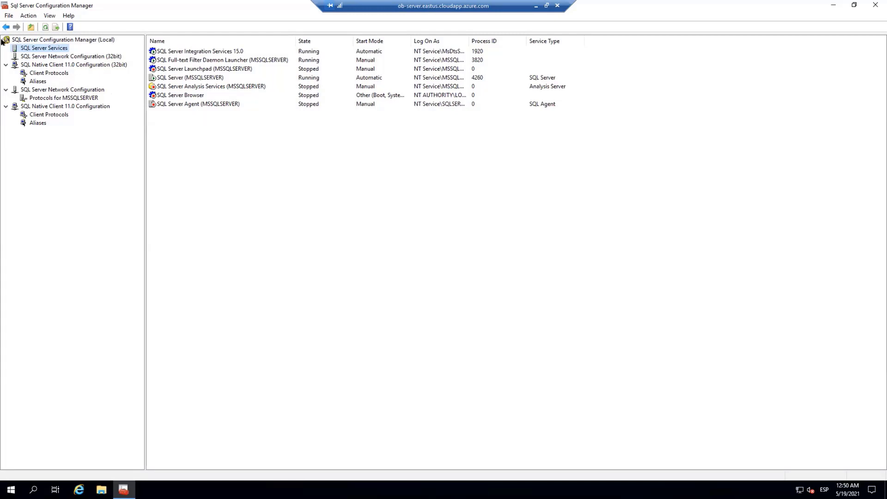
click(25, 56)
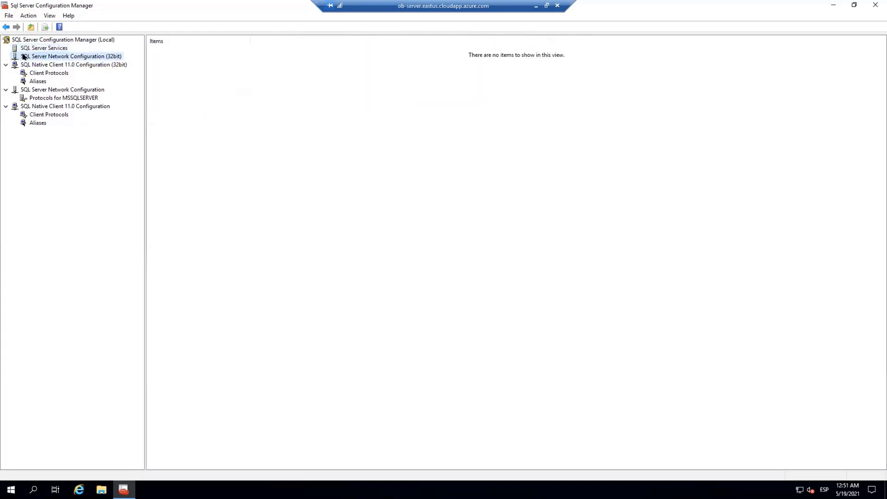
click(35, 74)
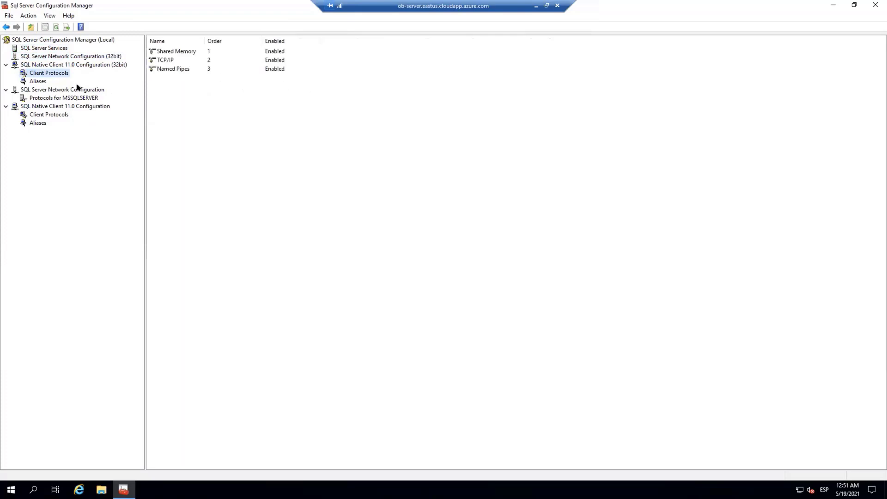
click(39, 80)
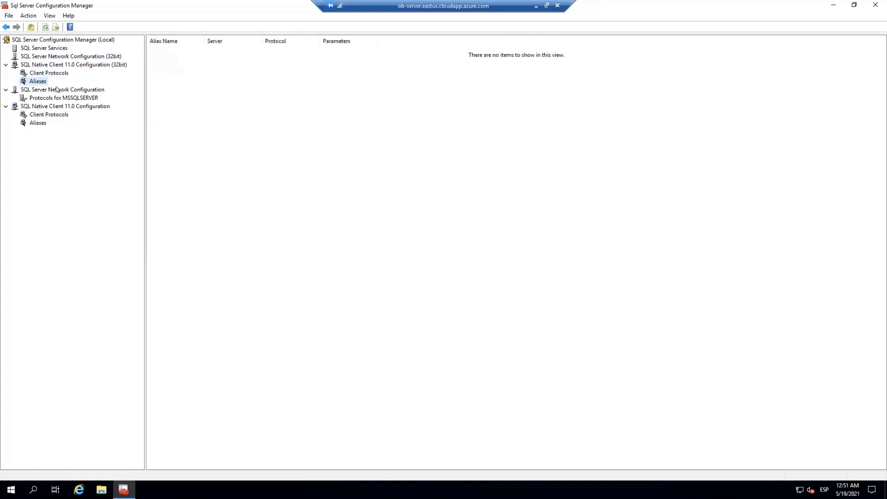
- Enable Named Pipes for MSSQLSERVER, accept the restart warning, then review Native Client protocols and aliases
click(62, 97)
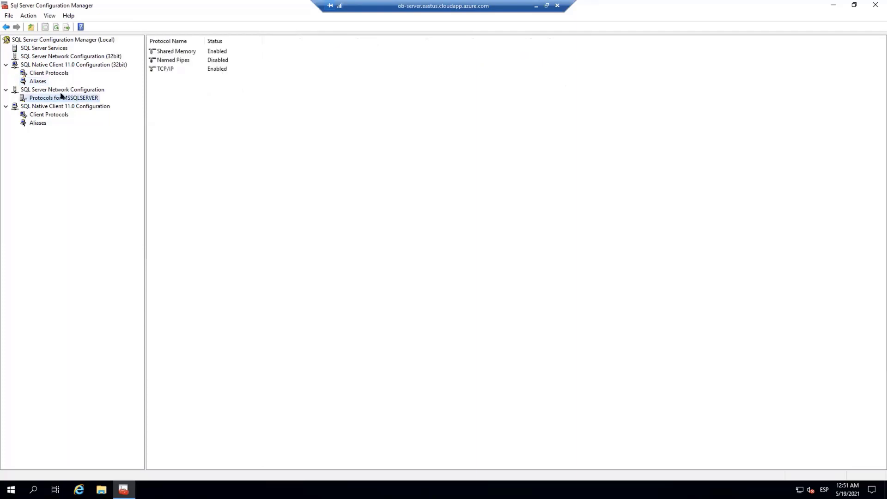
right_click(181, 59)
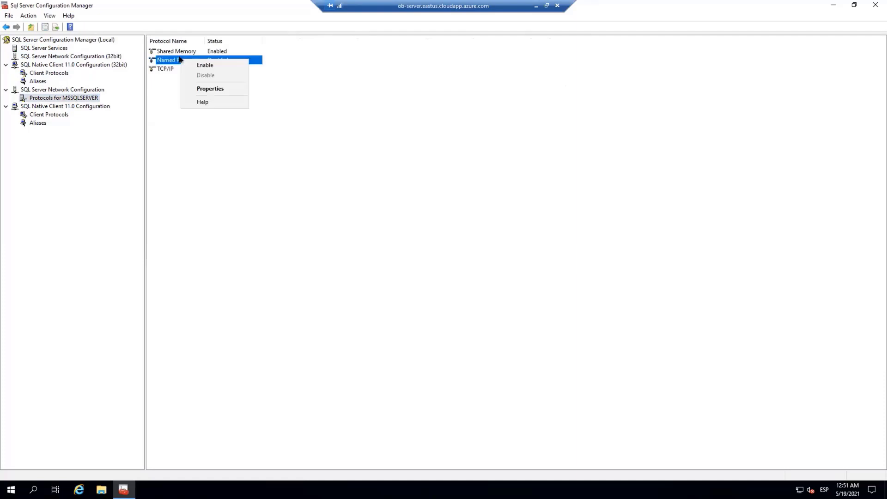
click(202, 65)
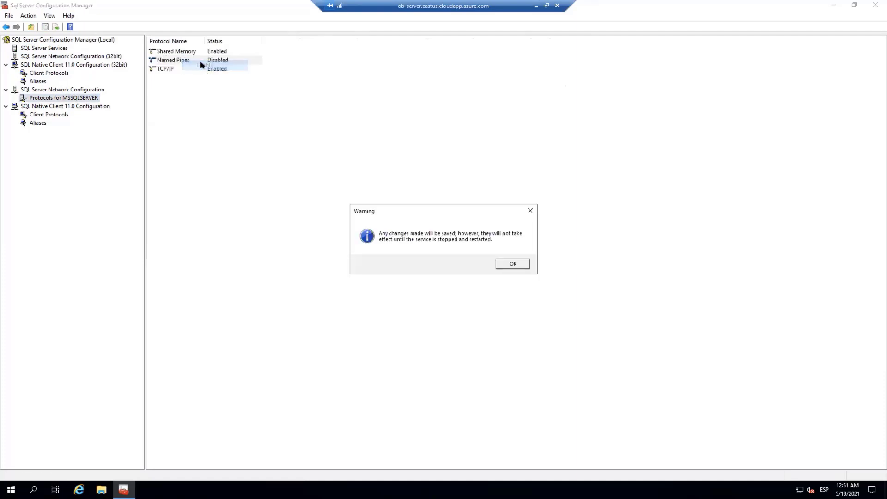
click(522, 267)
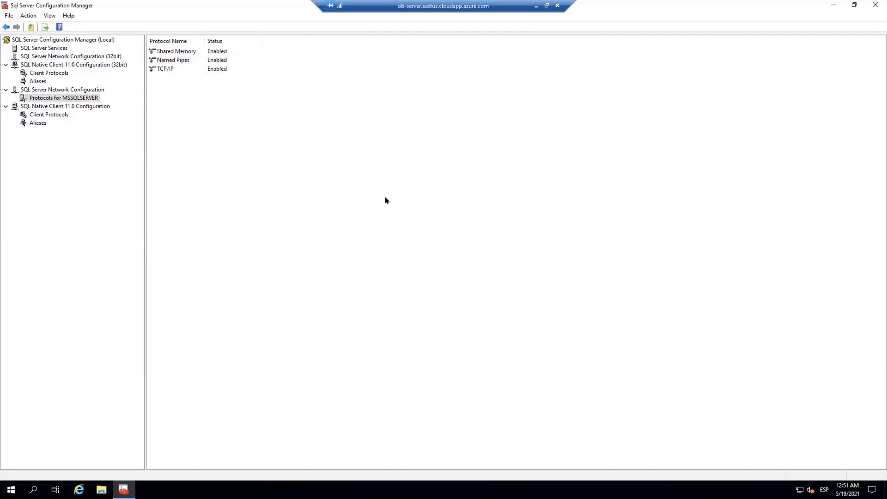
click(63, 116)
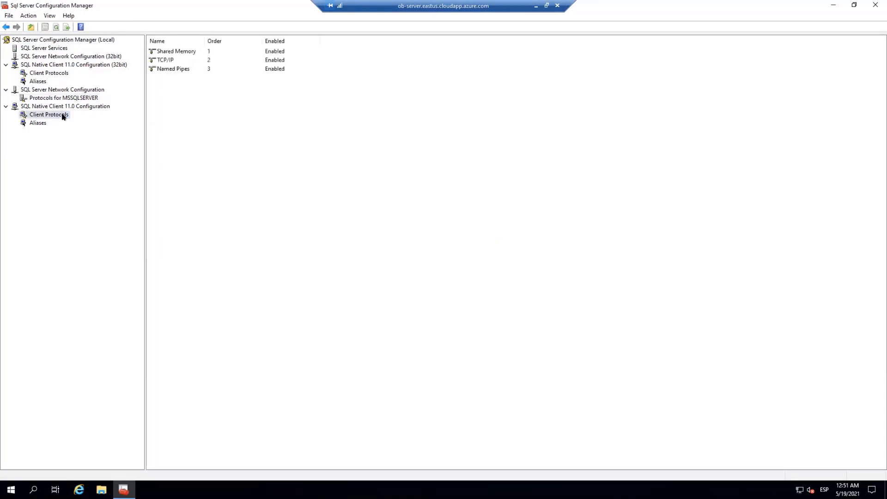
click(34, 124)
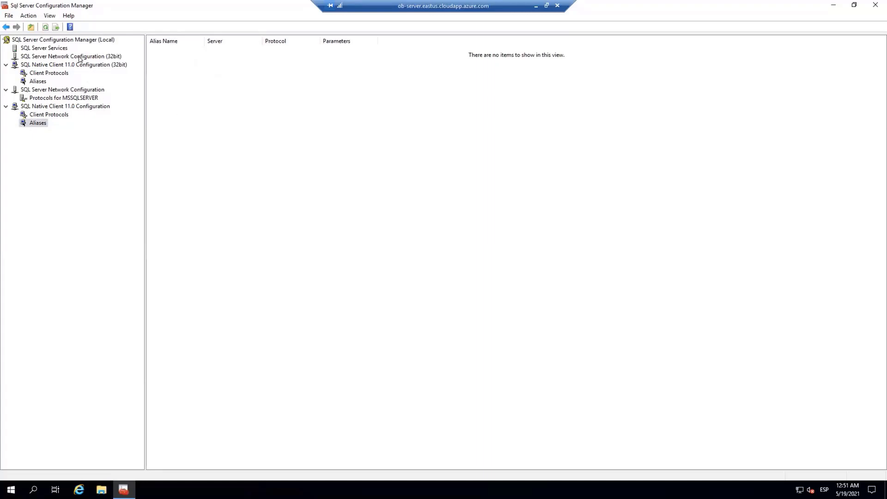
- List the SQL Server services with full names and inspect Launchpad, Analysis Services, Agent and Browser
click(47, 49)
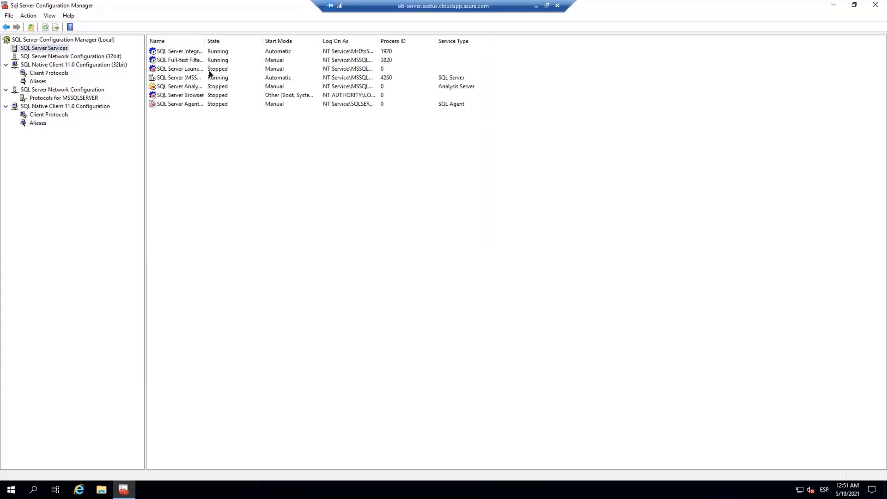
drag(205, 36, 288, 35)
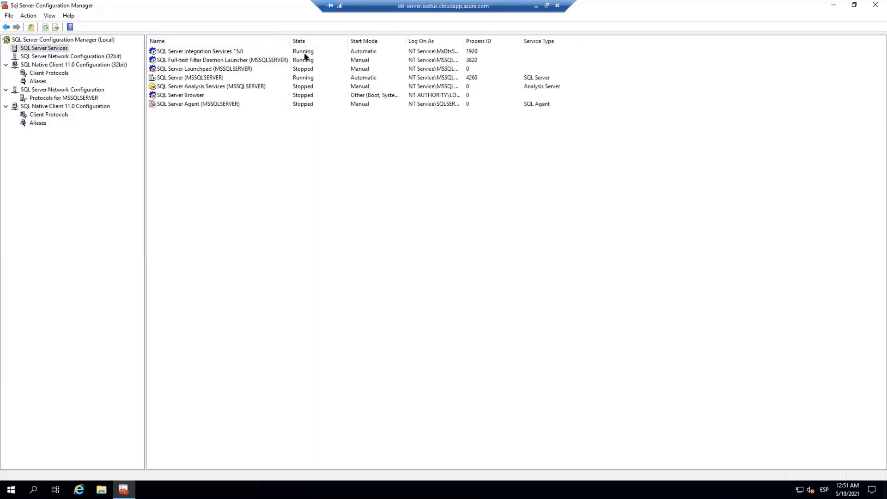
click(180, 70)
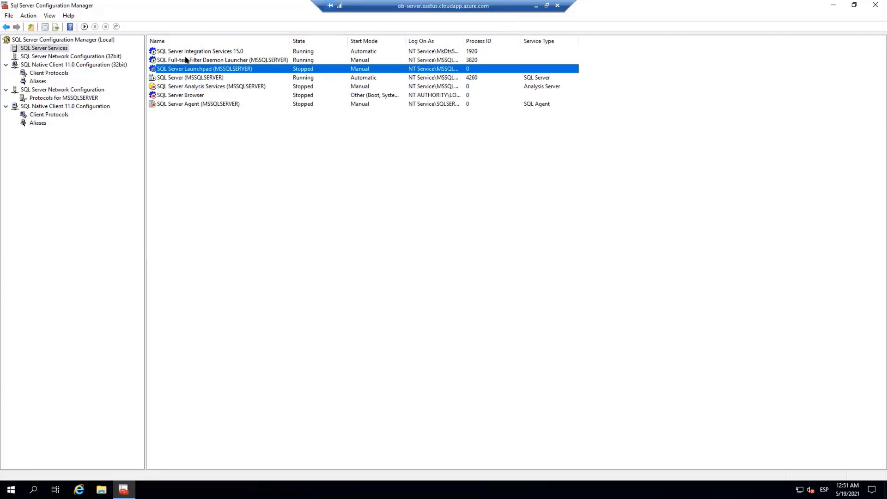
click(185, 60)
click(191, 87)
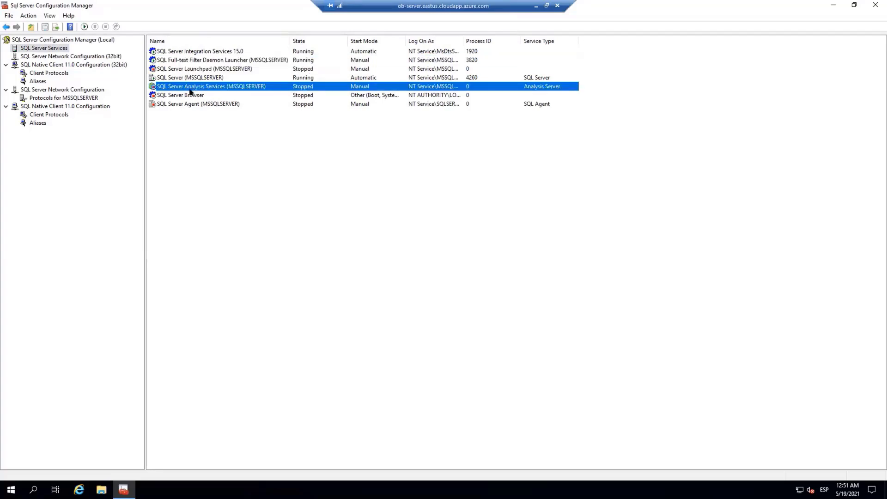
click(197, 104)
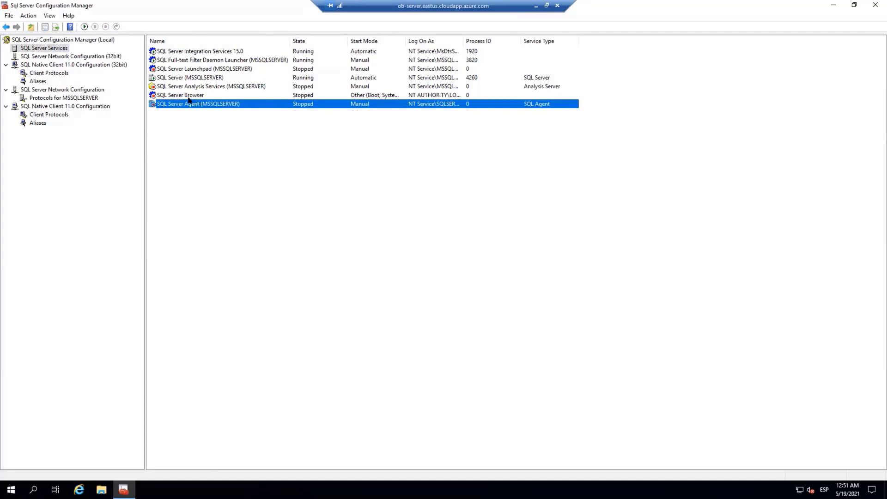
click(184, 95)
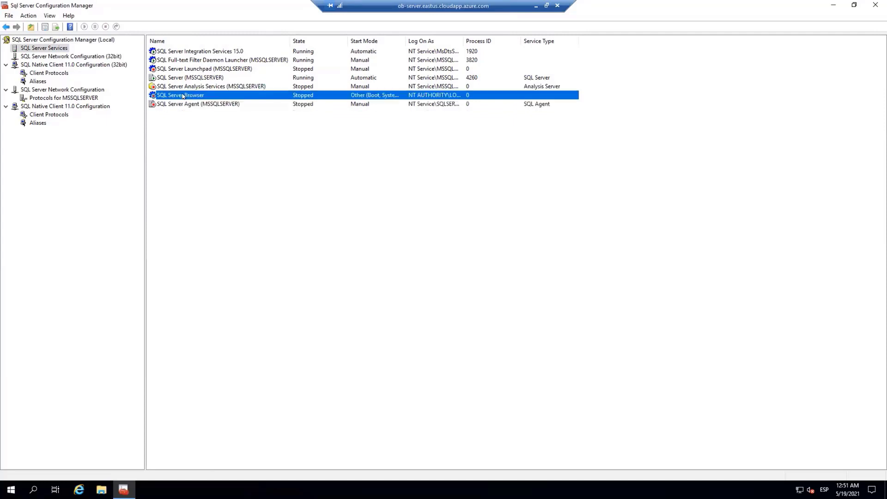
click(203, 88)
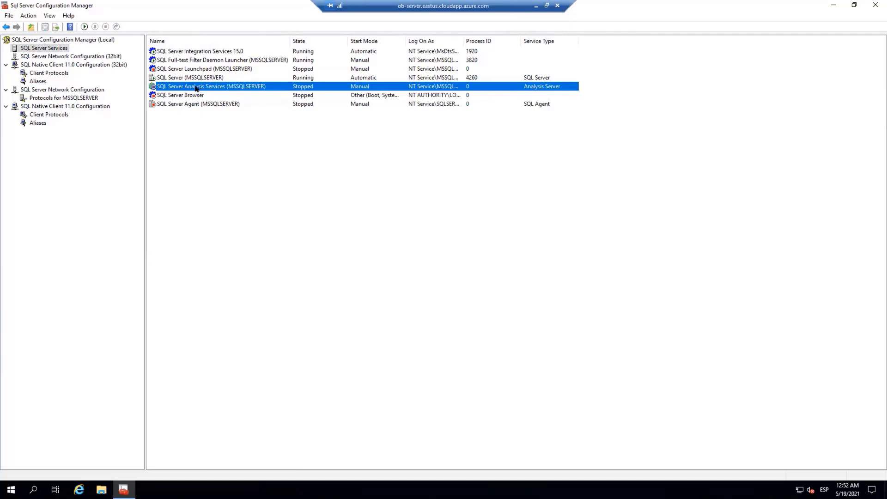
- Restart the SQL Server (MSSQLSERVER) service, confirm it is running, then minimize Configuration Manager
click(181, 78)
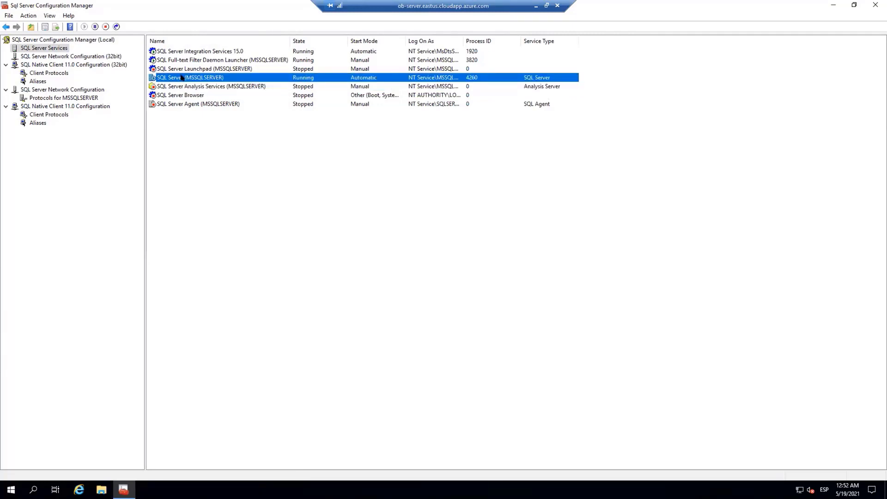
right_click(179, 76)
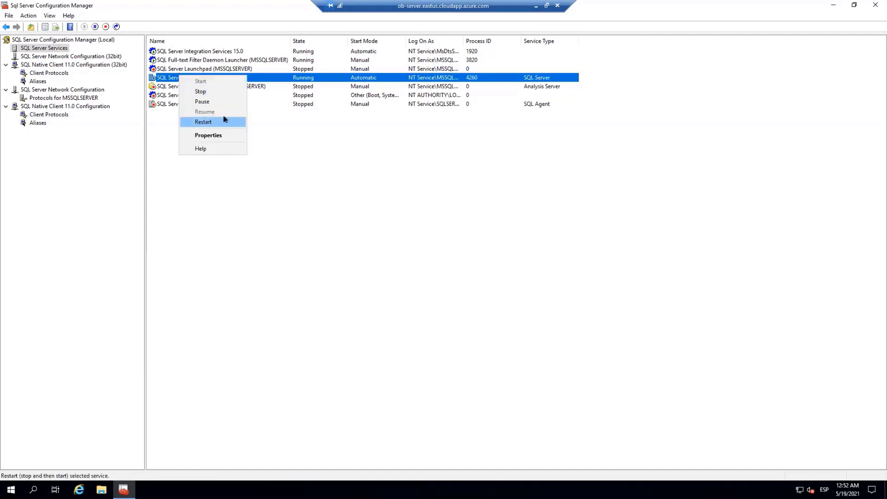
click(230, 119)
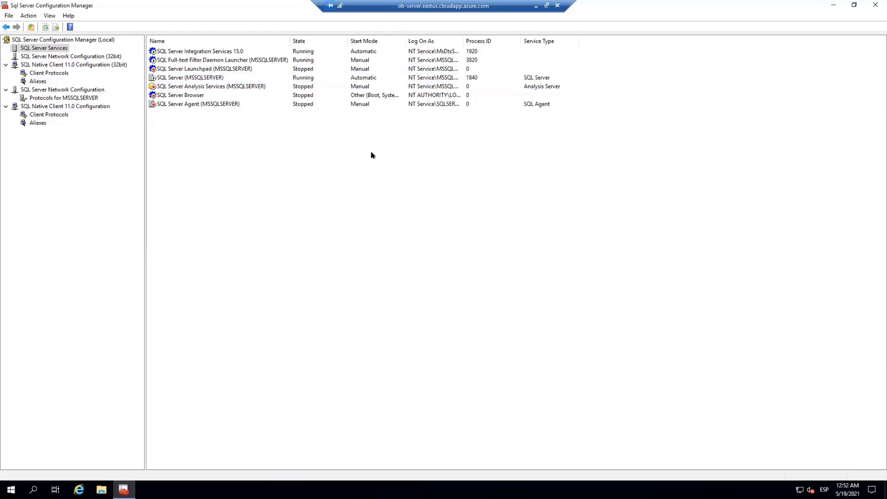
click(177, 78)
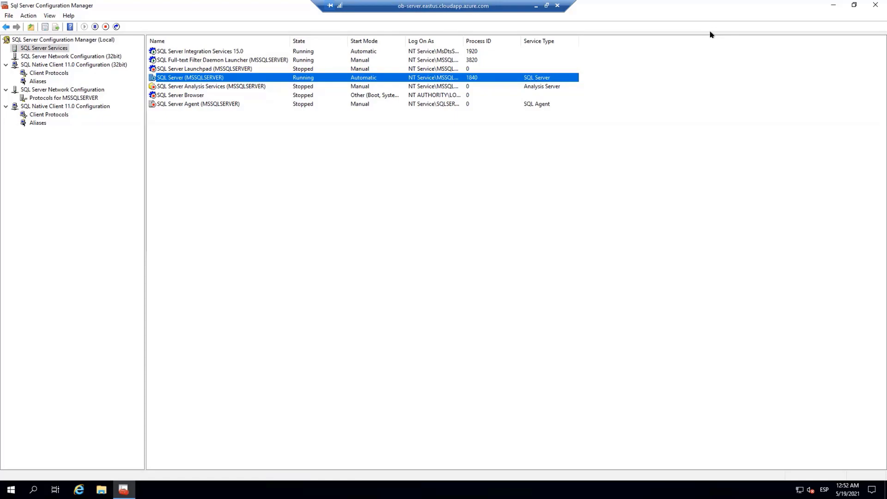
click(834, 5)
- Launch Windows Defender Firewall and show the advanced settings' Inbound Rules in a maximized window
key(super)
text(f)
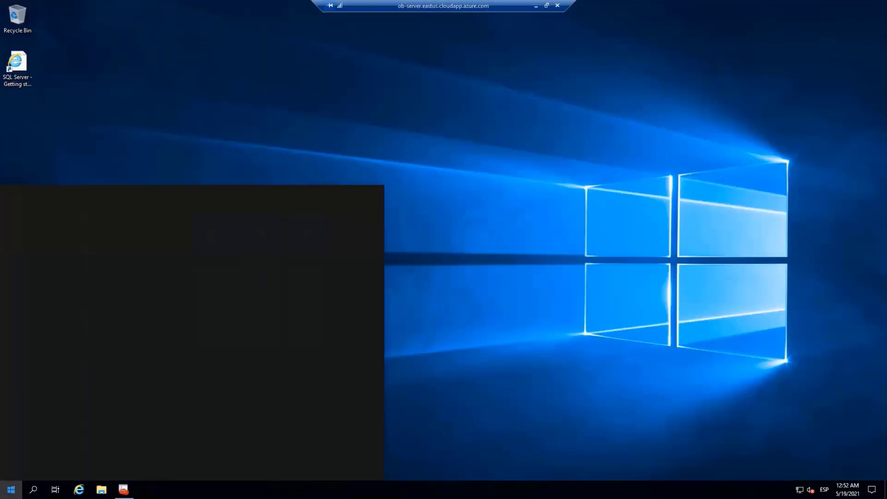
text(ire)
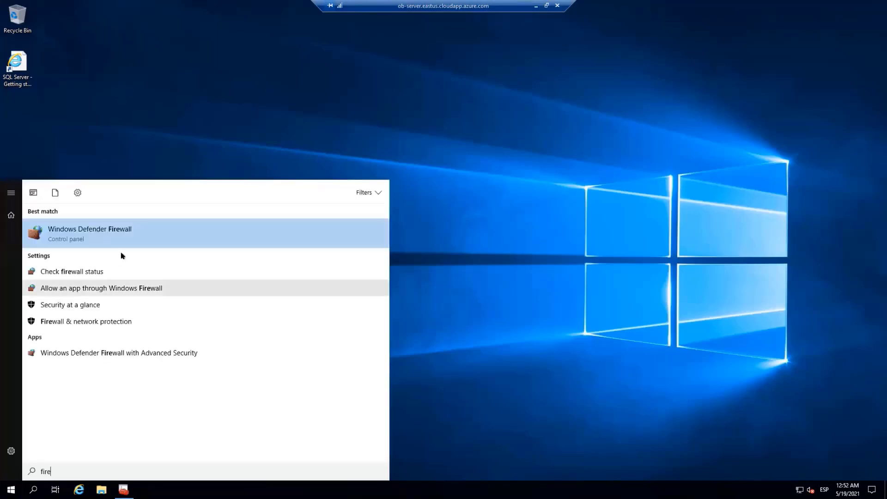
click(101, 229)
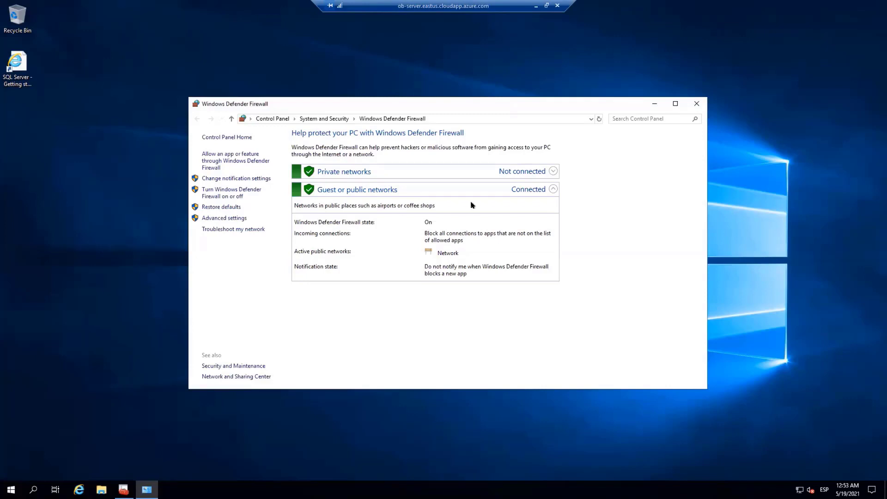
click(205, 218)
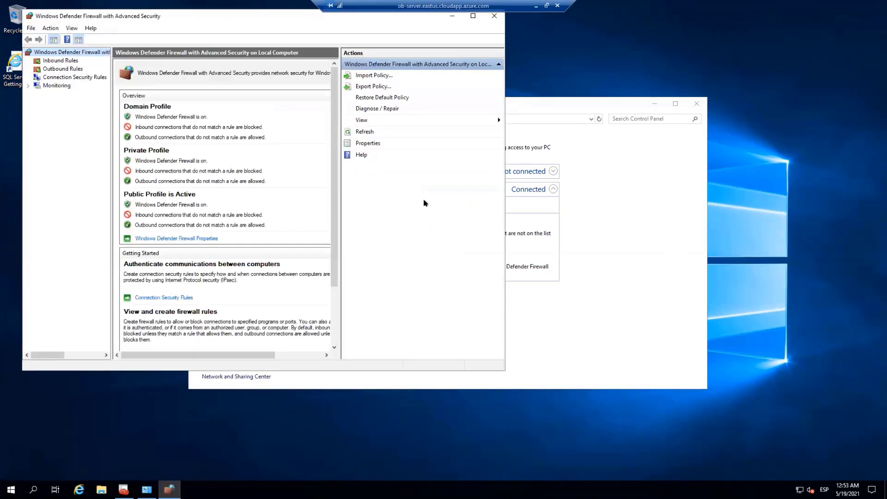
click(56, 61)
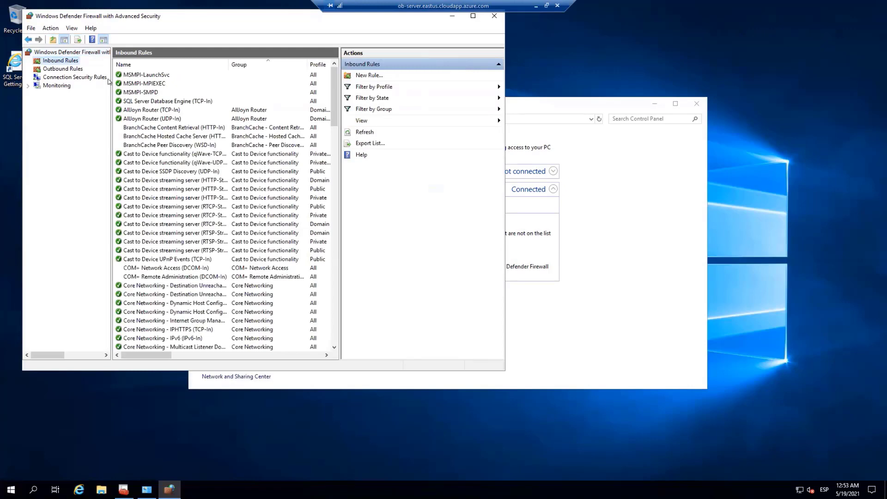
drag(346, 165, 398, 160)
click(473, 16)
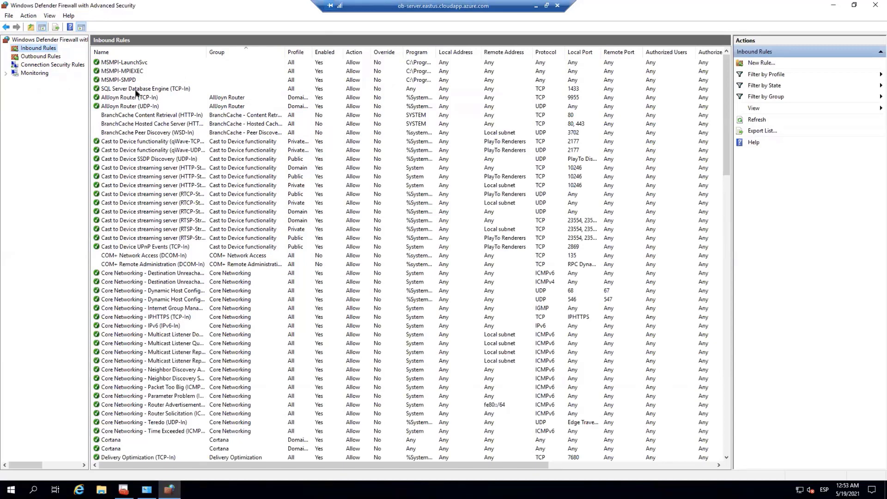
- Confirm the SQL Server Database Engine (TCP-In) rule allows TCP 1433, then close the firewall windows
click(139, 88)
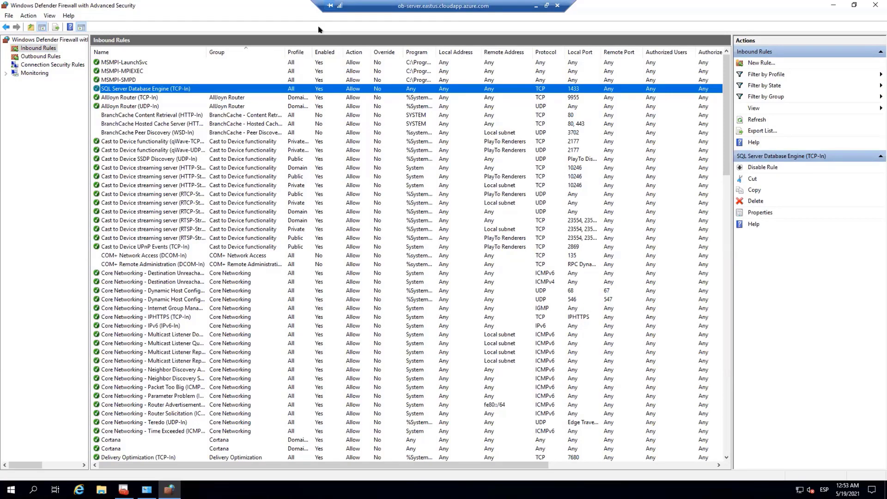
click(827, 5)
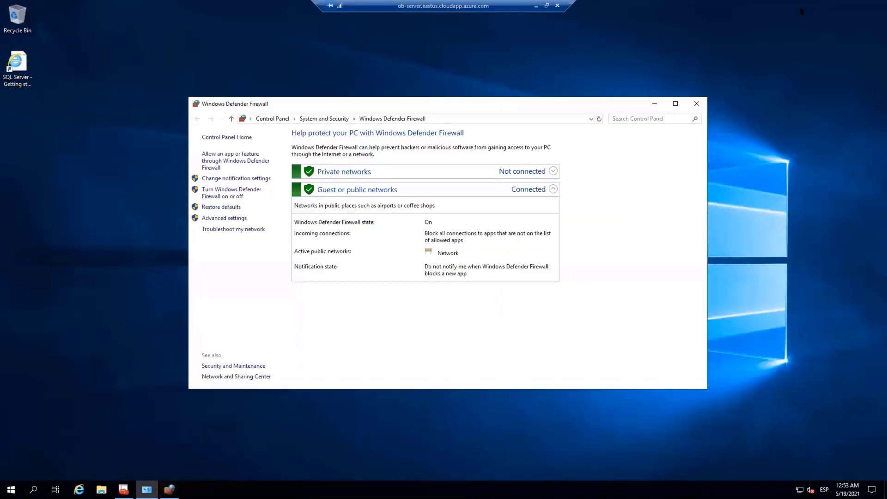
click(699, 99)
click(11, 489)
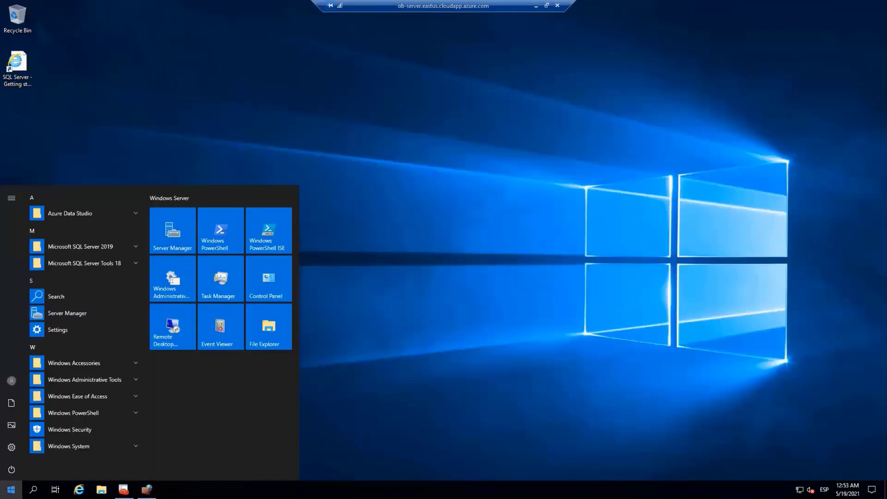
- Launch SSMS from Microsoft SQL Server Tools 18 and connect to the local instance with Windows Authentication
click(131, 247)
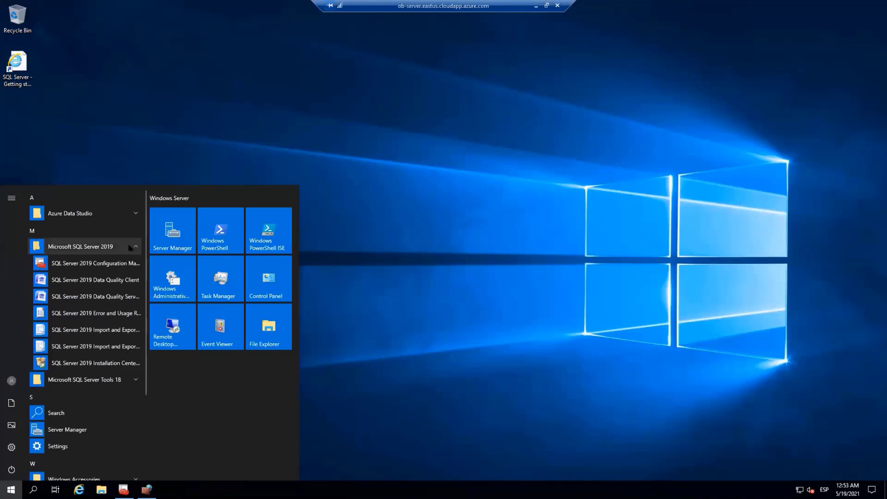
click(124, 381)
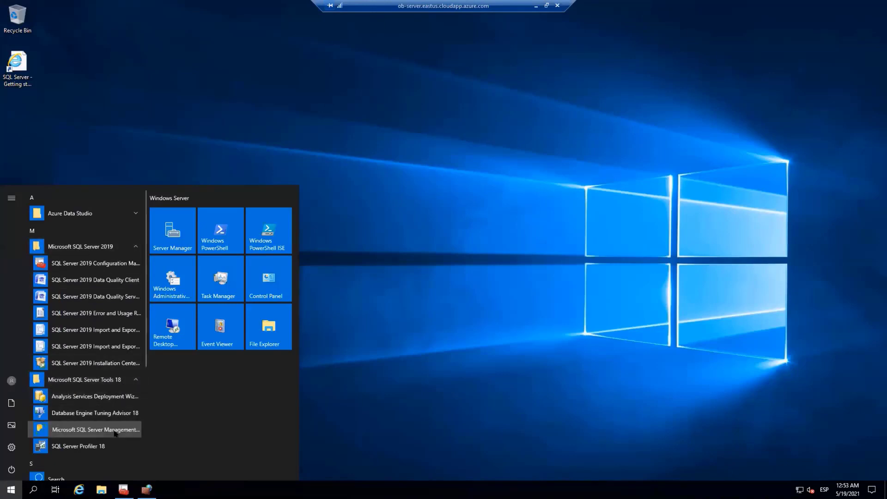
click(92, 429)
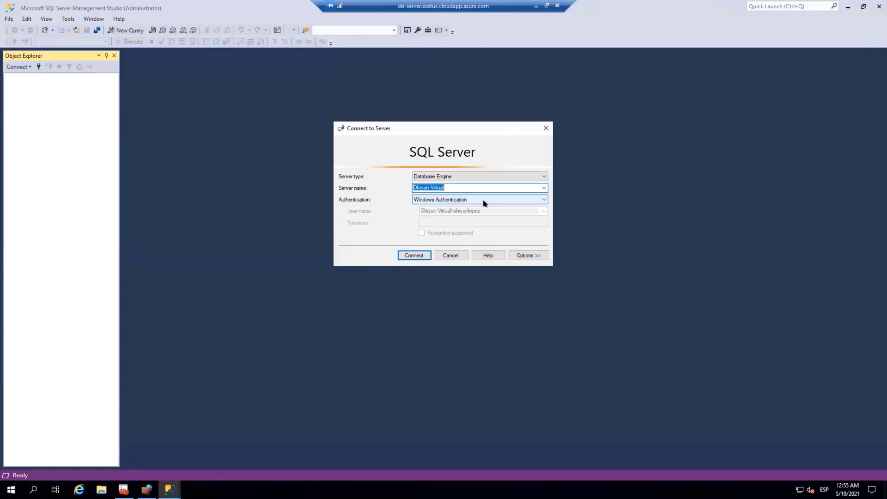
click(413, 256)
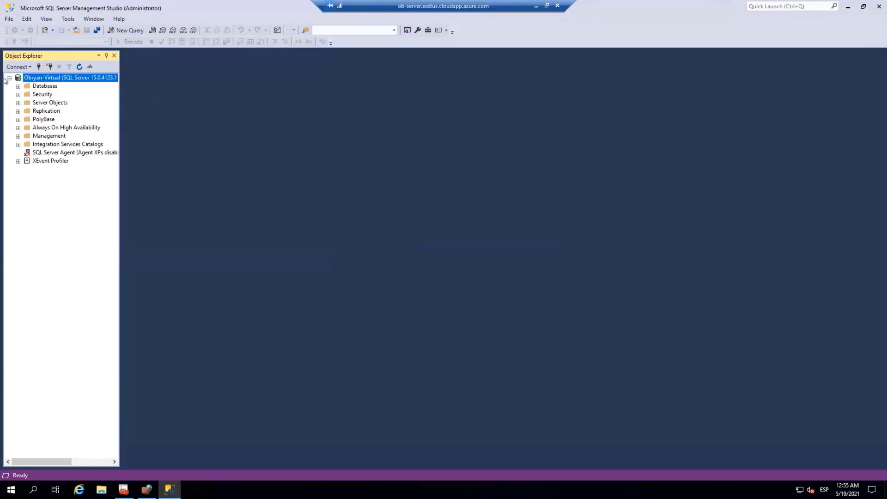
right_click(36, 78)
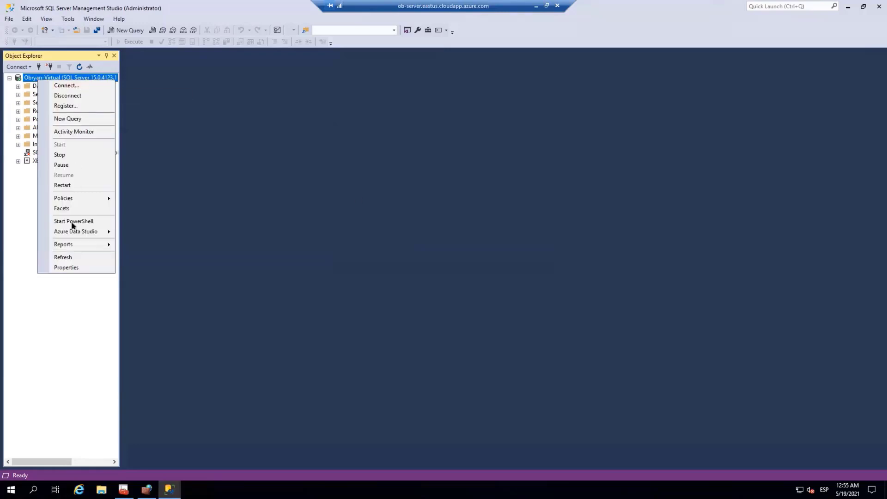
click(65, 267)
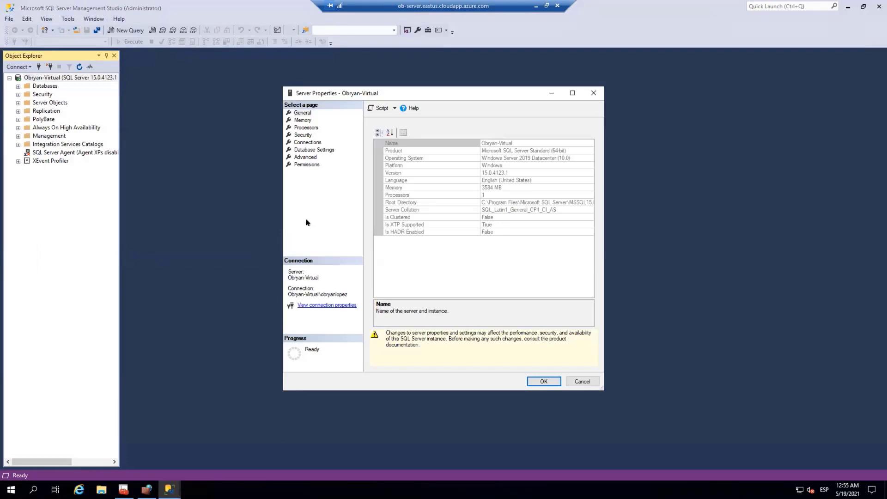
click(297, 135)
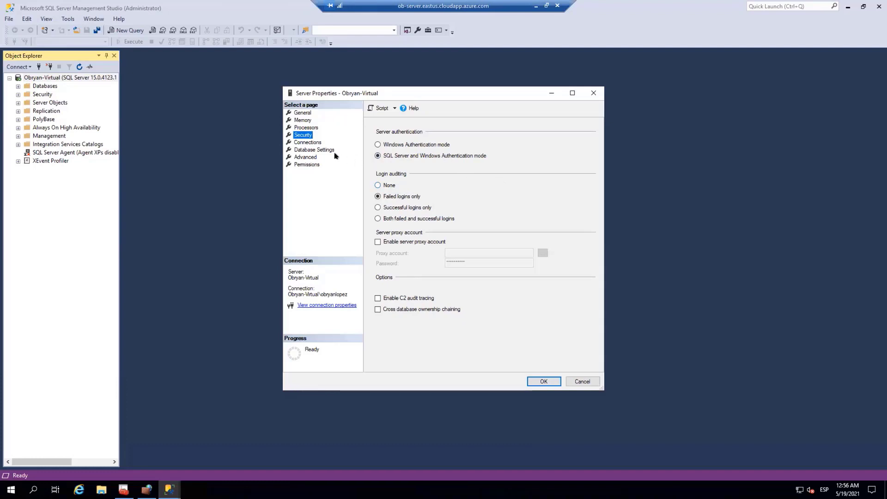
click(312, 144)
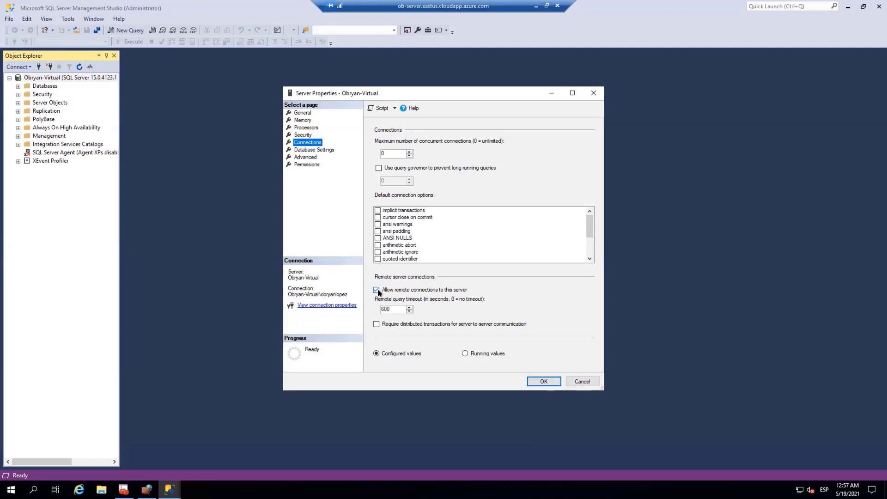
click(544, 381)
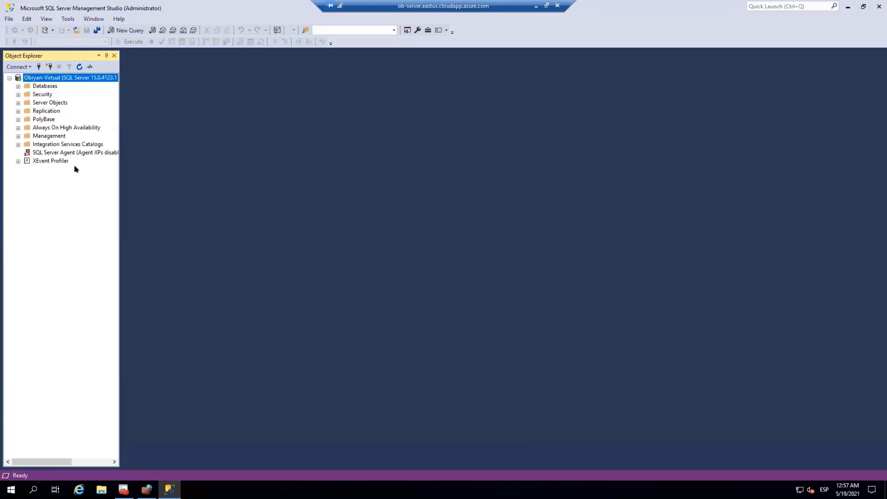
click(18, 94)
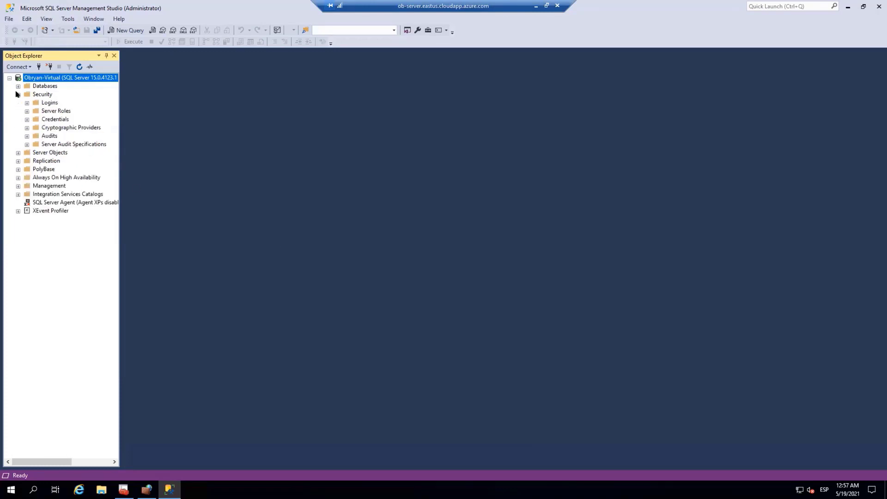
click(47, 102)
click(27, 103)
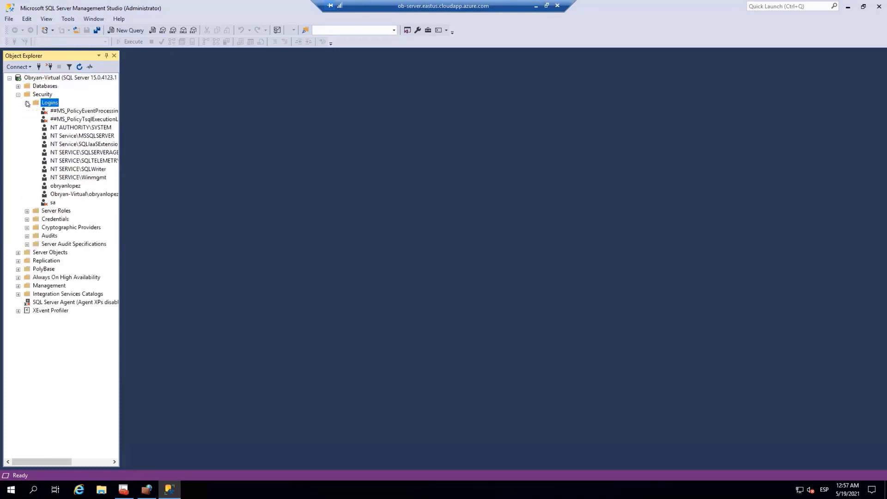
drag(117, 178, 145, 177)
click(69, 185)
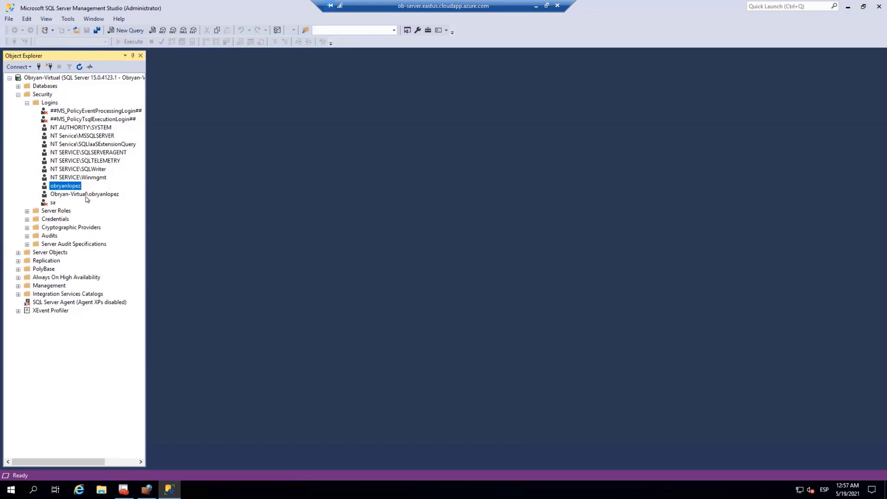
click(86, 195)
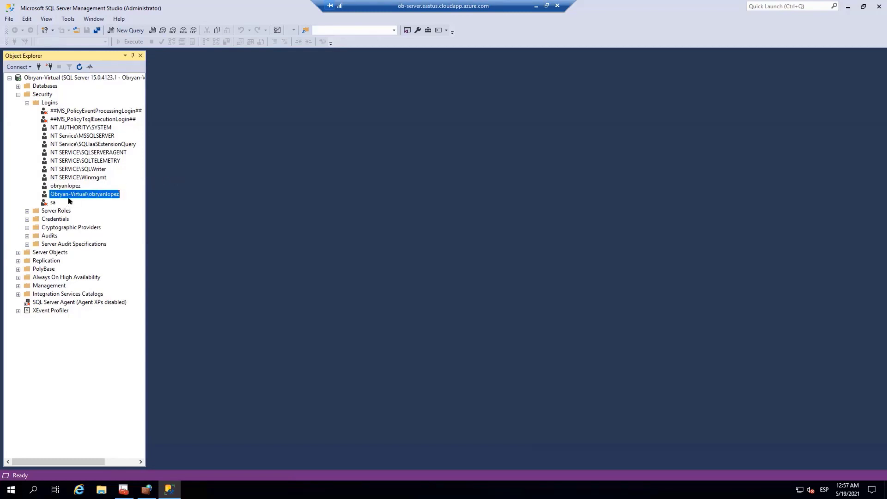
click(49, 204)
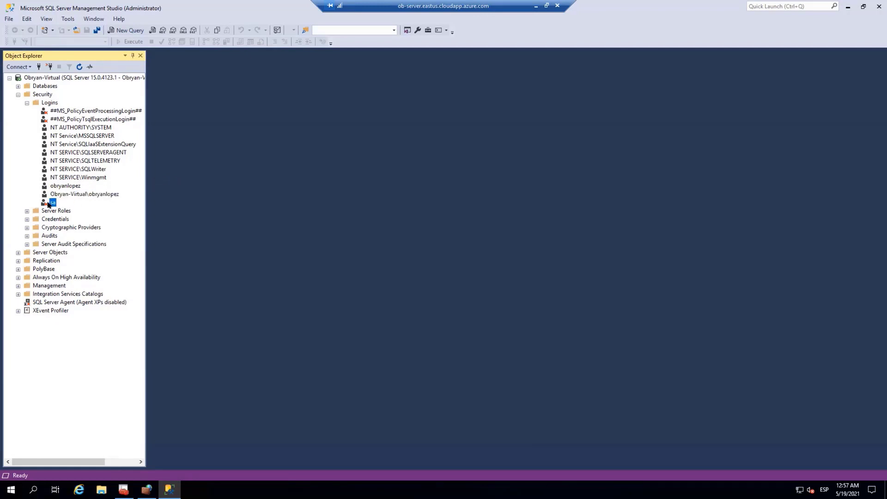
click(57, 186)
click(76, 192)
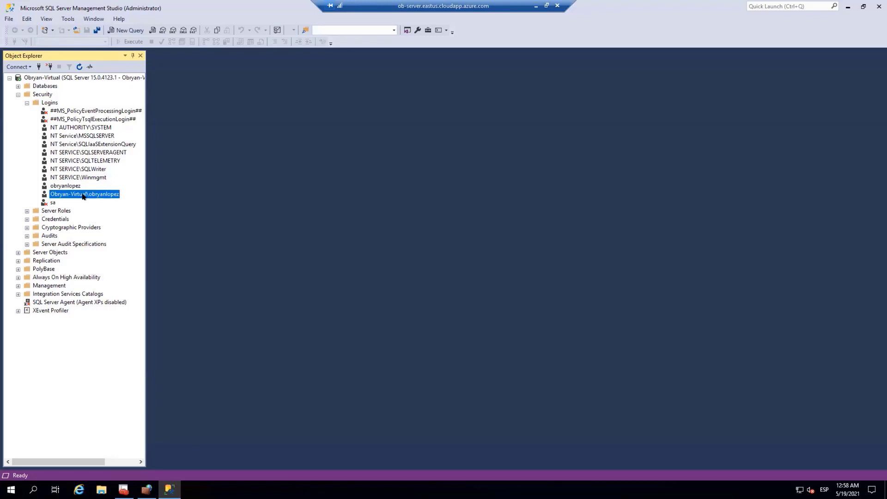
click(69, 186)
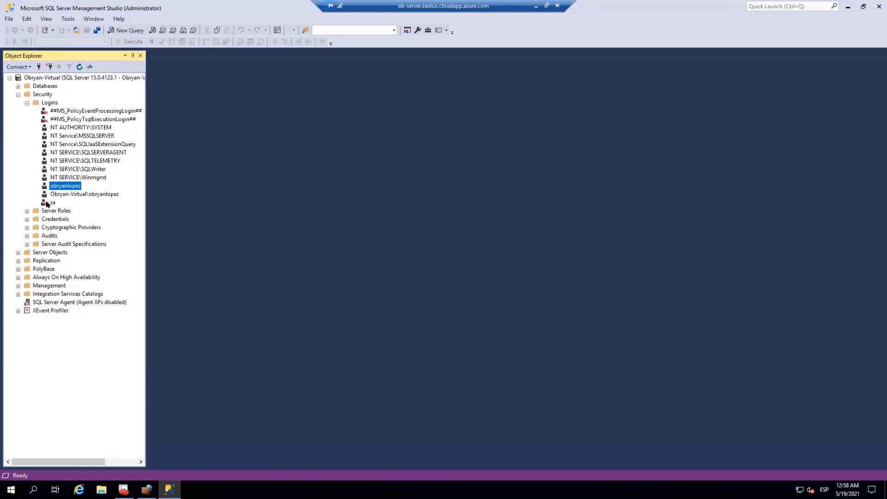
click(47, 203)
click(70, 186)
click(18, 94)
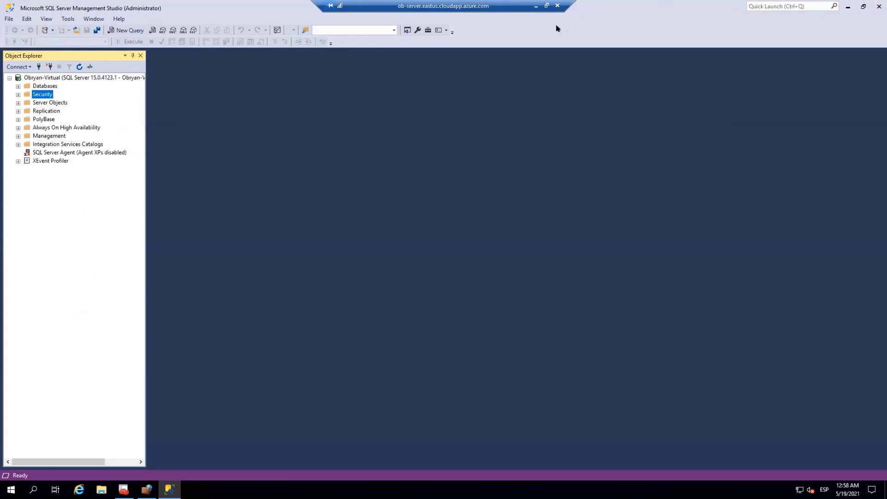
- Leave the RDP session and open the sql2019-ws2019 VM's overview and its Redes networking settings
click(536, 6)
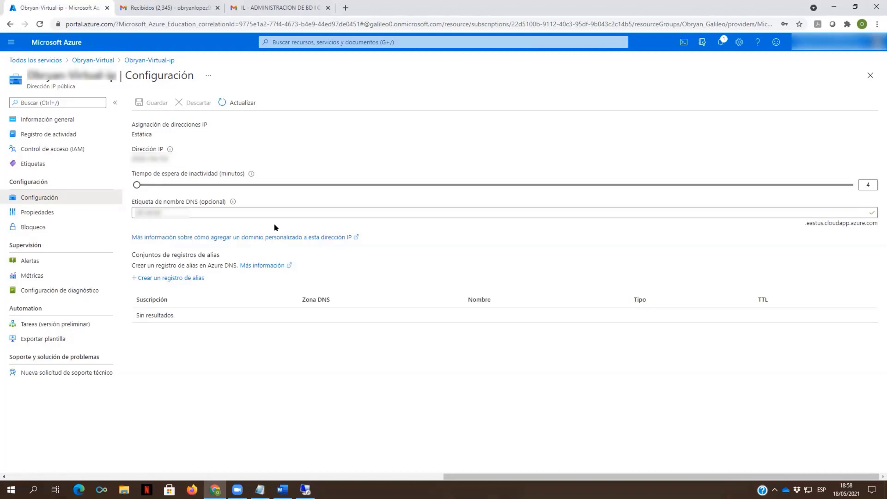
click(7, 43)
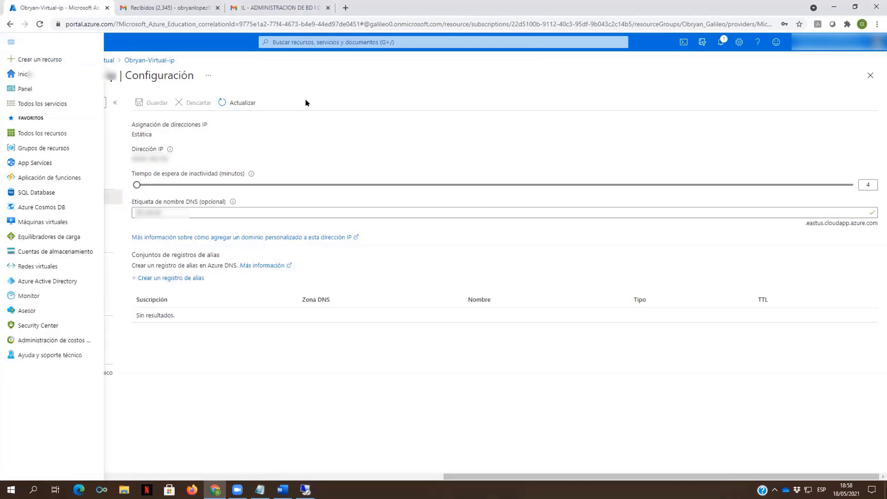
click(352, 80)
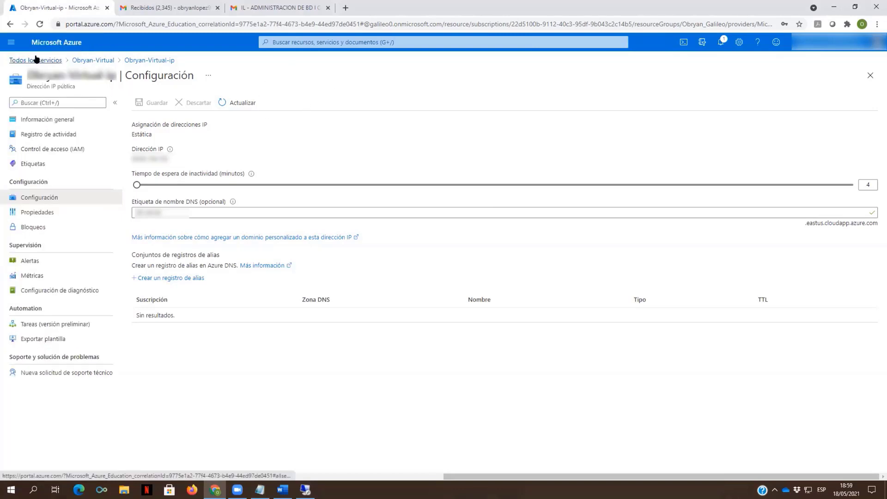
click(94, 61)
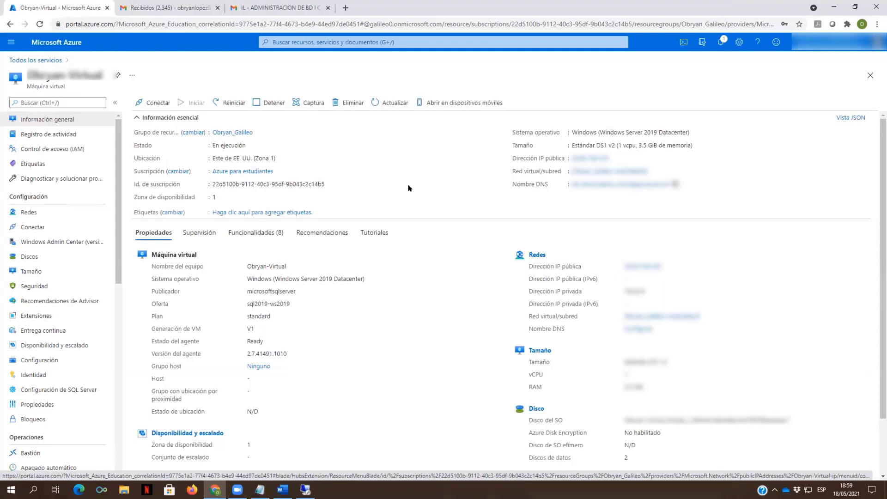
scroll(387, 218, down, 3)
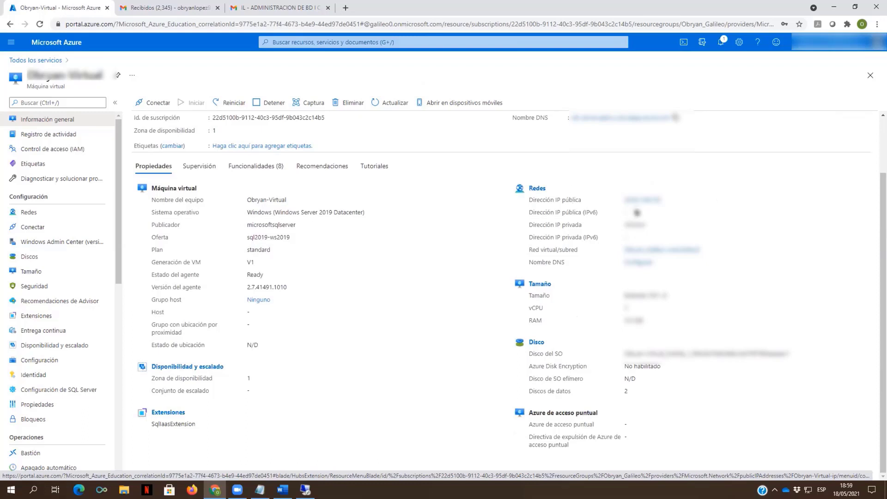
click(532, 188)
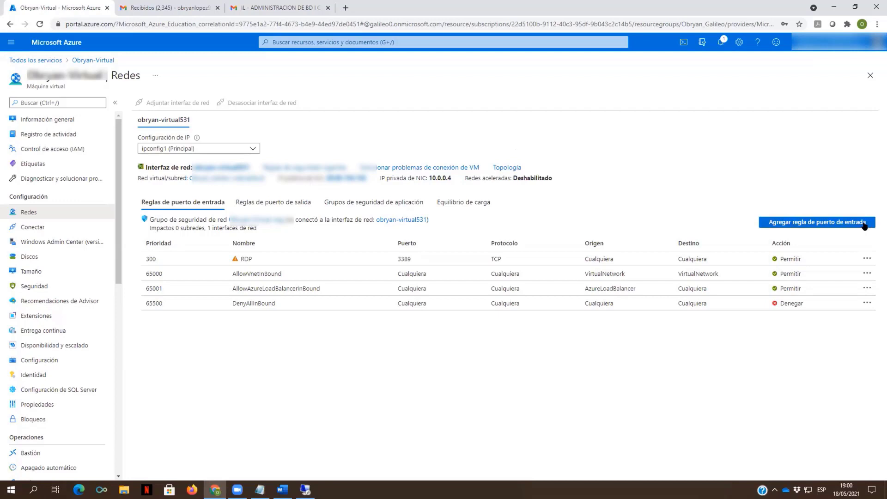
- Add inbound rule Port_1433 allowing destination port 1433 at priority 310, replacing the 8080 defaults
click(831, 223)
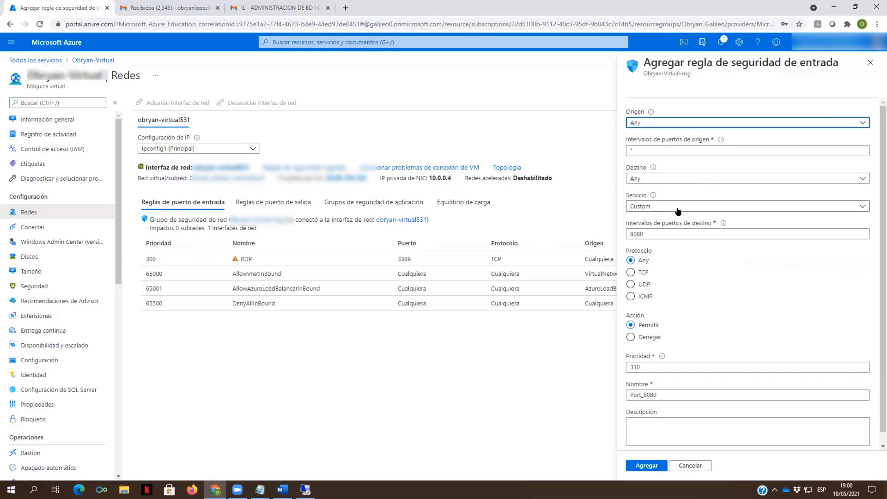
click(627, 232)
double_click(629, 232)
text(1433)
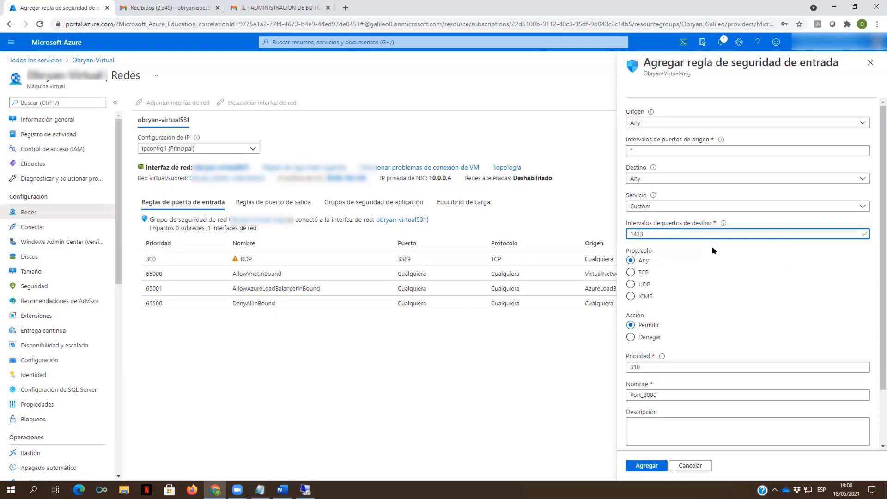
scroll(687, 272, down, 2)
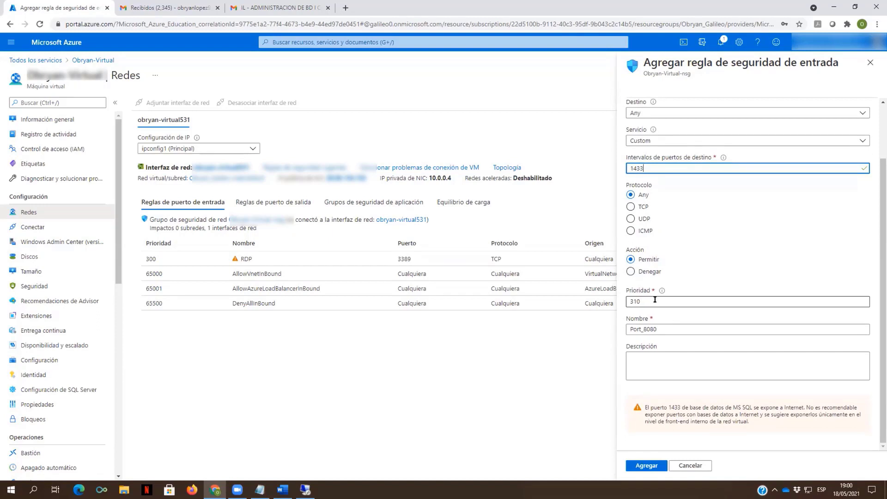
click(661, 329)
key(BackSpace)
key(BackSpace)
key(BackSpace)
key(BackSpace)
text(1433)
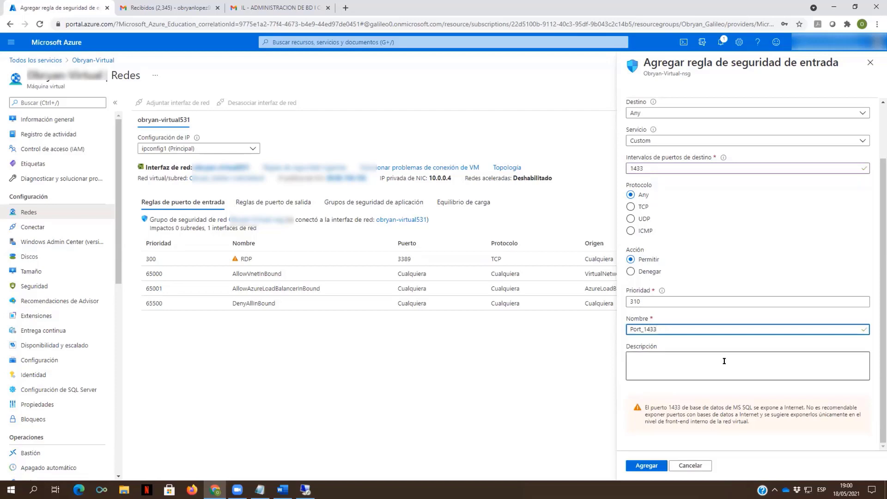
click(642, 466)
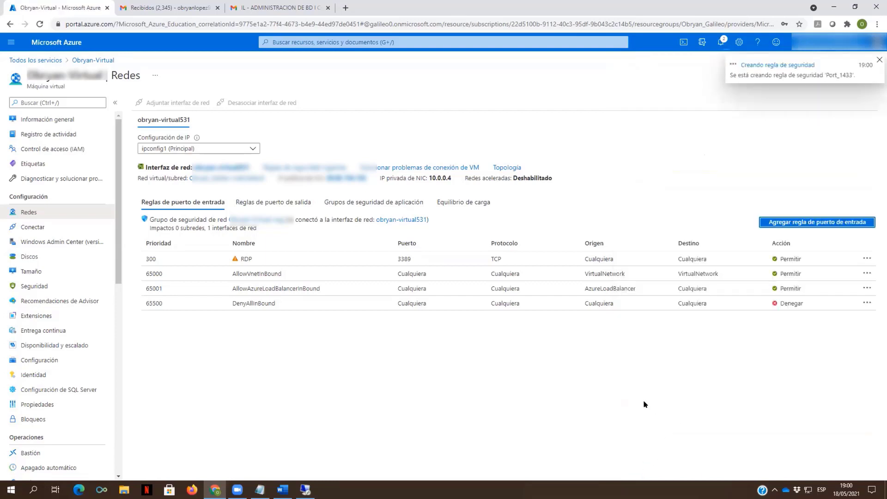
- Check the notification confirming Port_1433 was created, then minimize Chrome to the desktop
click(719, 45)
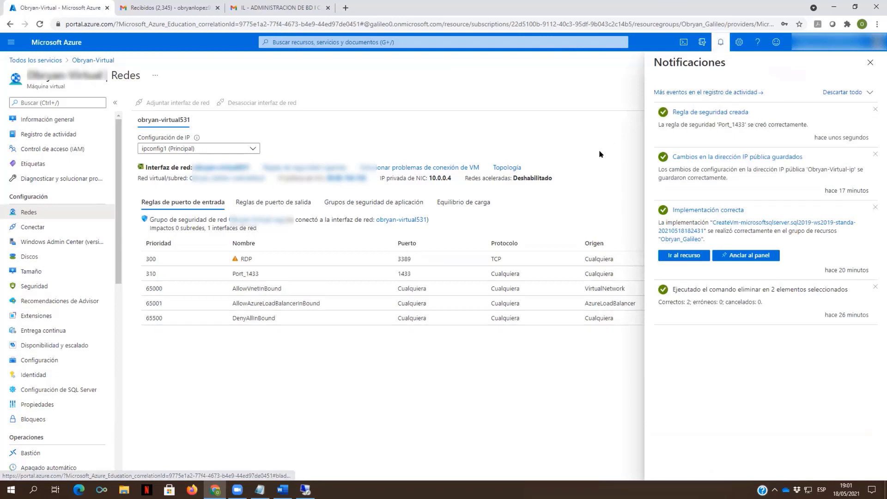
click(870, 62)
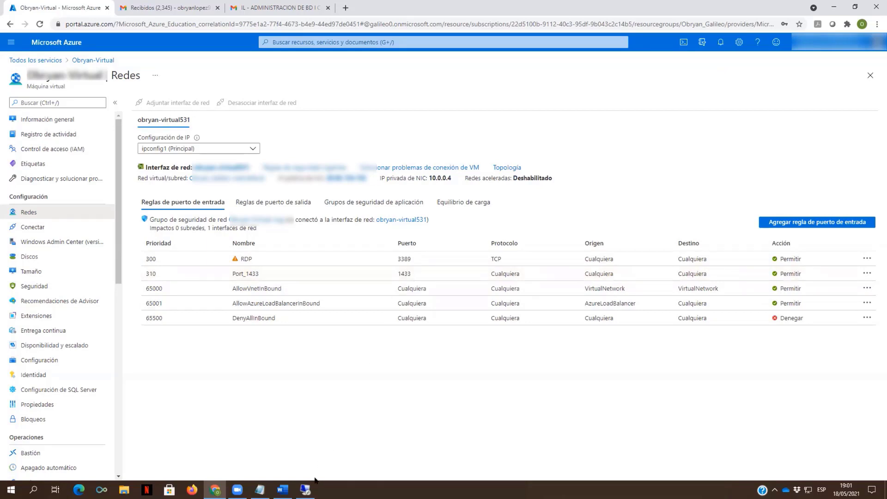
click(832, 6)
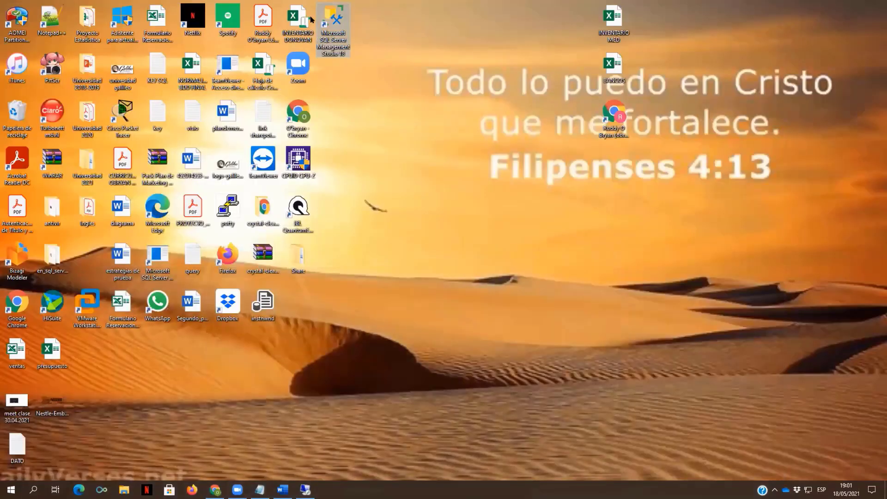
- Launch SSMS 18 and try connecting to the Azure cloudapp server with a SQL Server login and password
double_click(329, 17)
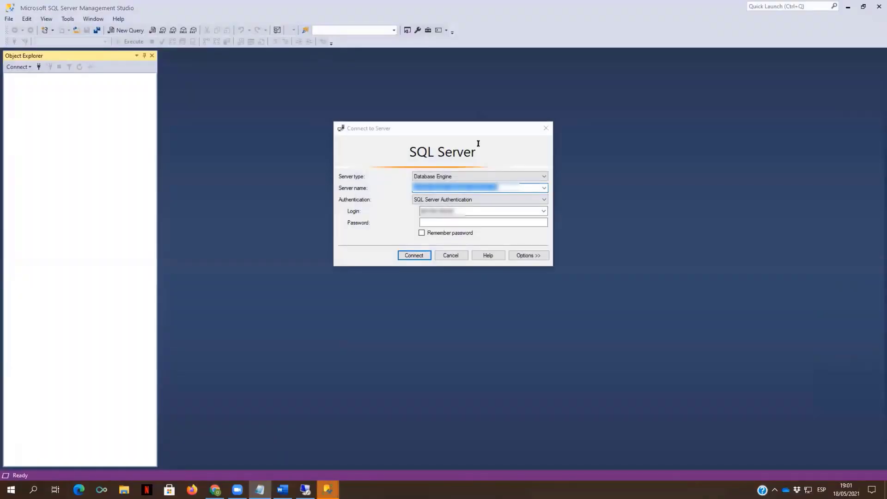
click(509, 186)
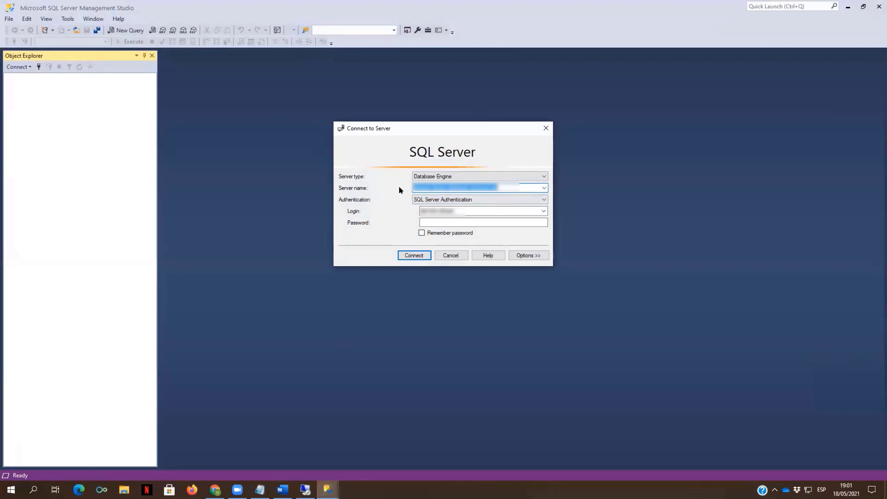
click(539, 201)
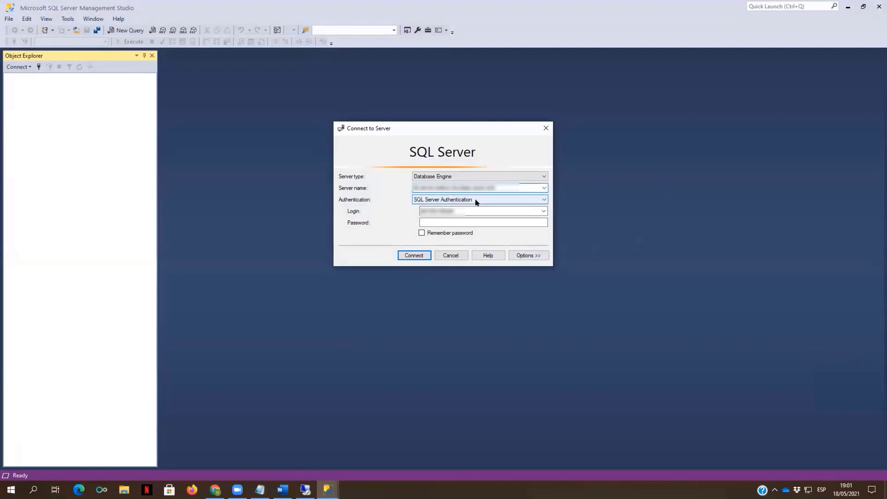
drag(467, 210, 390, 212)
text(********)
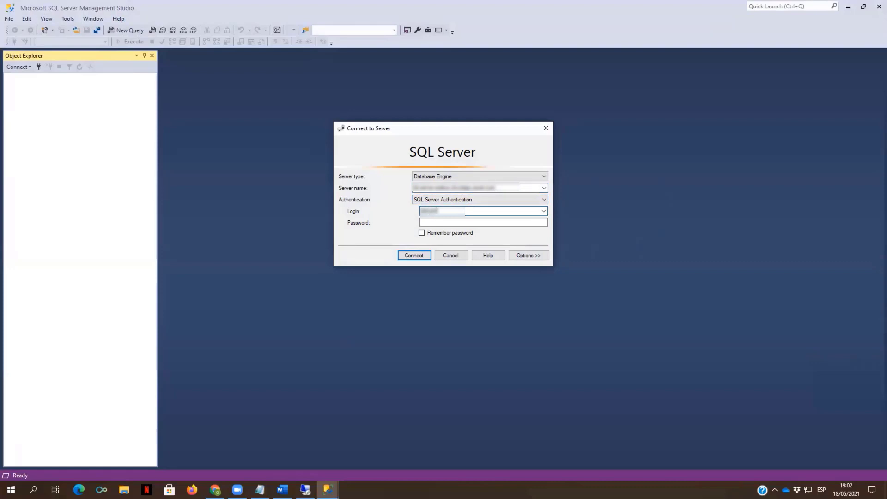
text(***)
key(Tab)
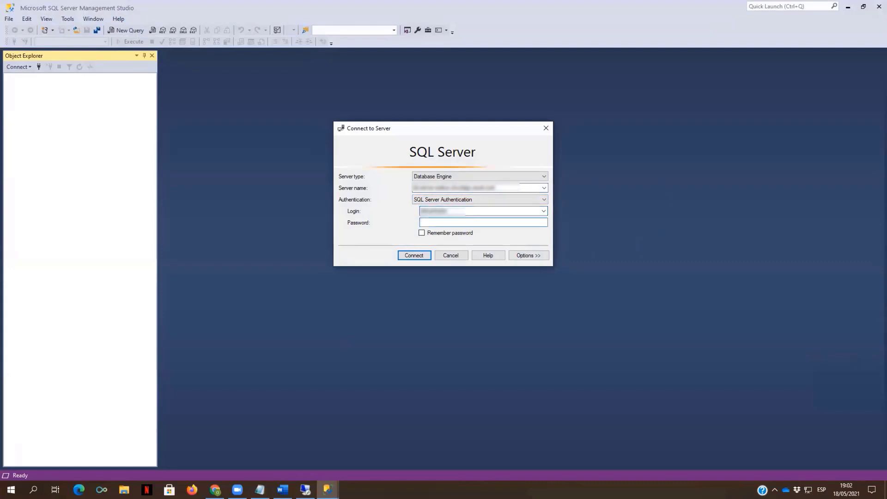
text(************)
click(414, 256)
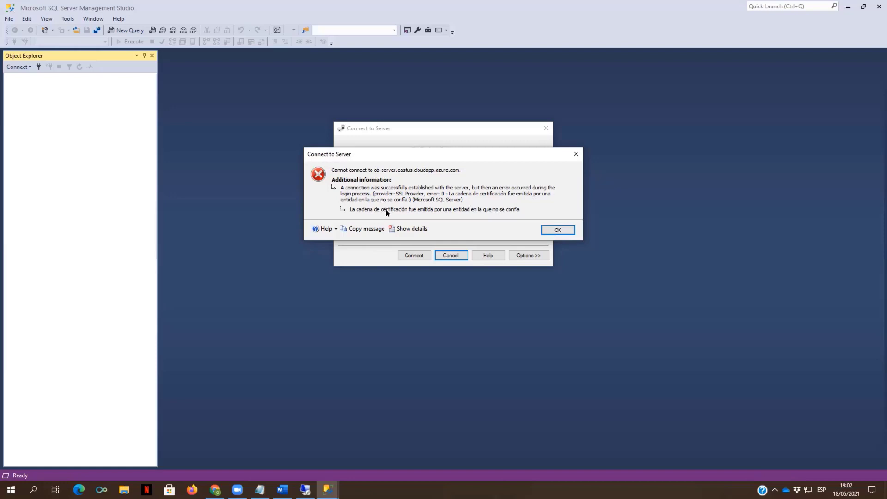
- Dismiss the certificate error, uncheck Encrypt connection under Options, and reconnect to the Azure server
click(556, 231)
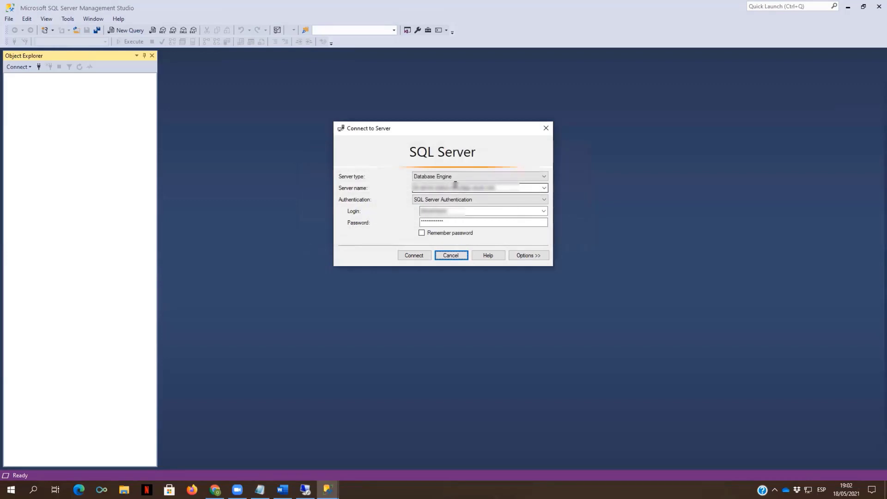
click(535, 255)
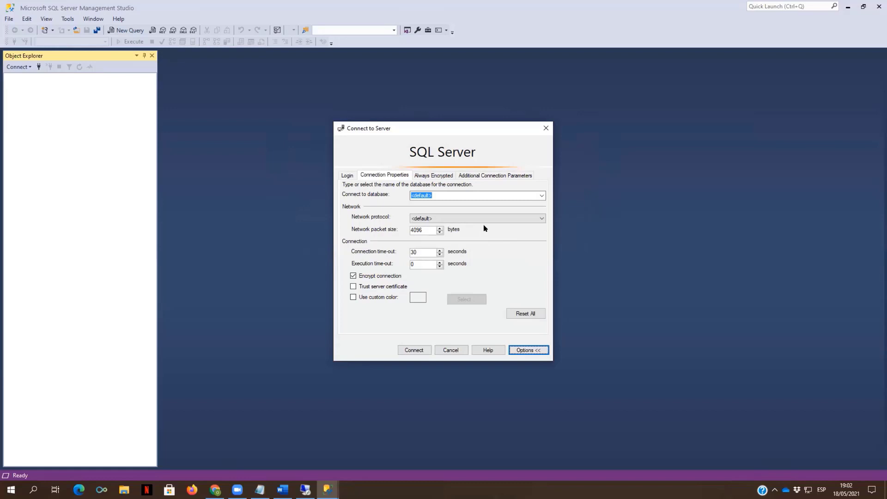
click(353, 275)
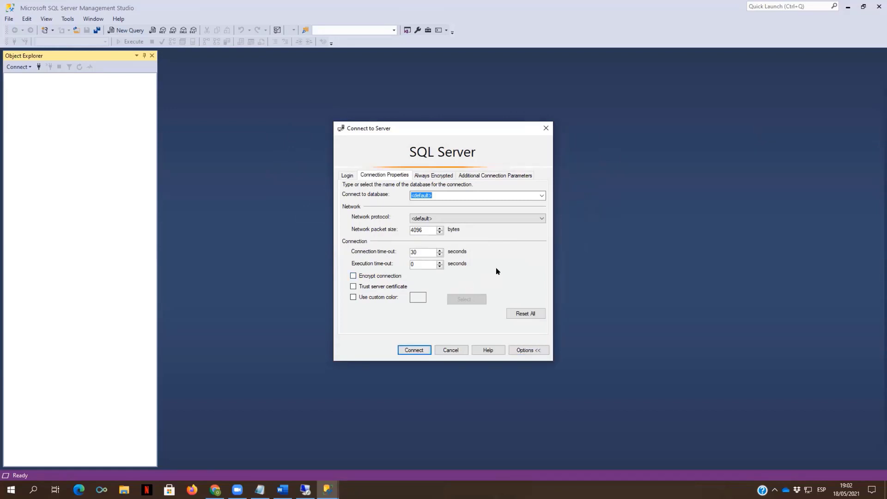
click(348, 174)
click(415, 351)
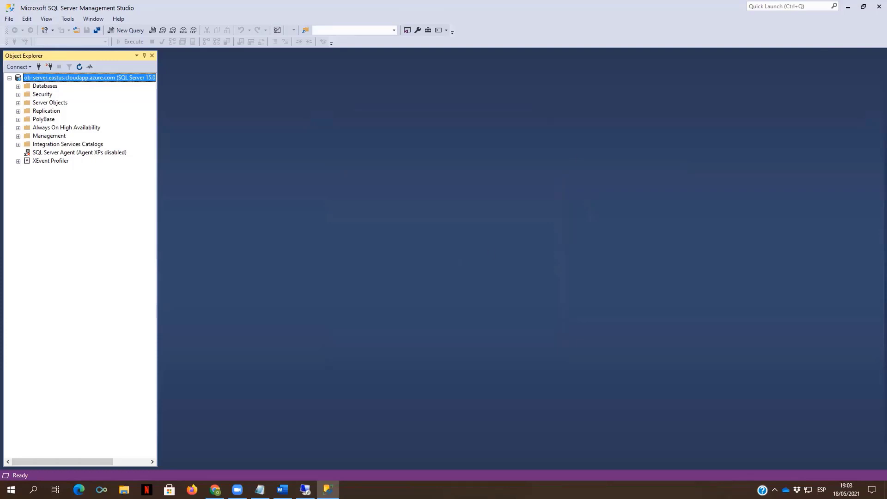
- Expand the Azure server's Databases folder in SSMS, revealing only System Databases and Database Snapshots
key(alt+Tab)
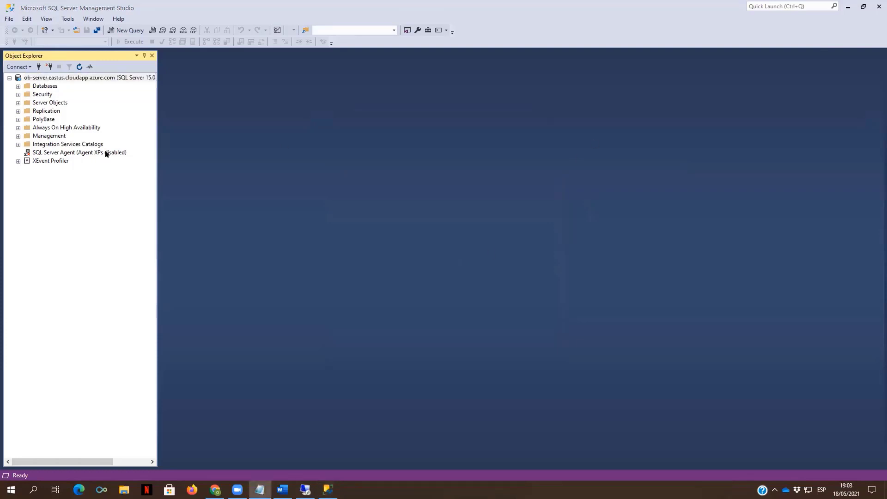
key(alt+Tab)
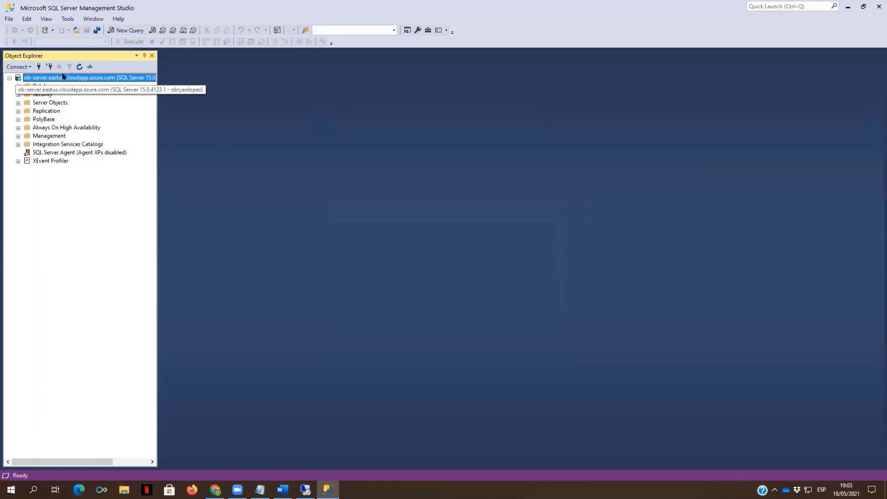
click(18, 86)
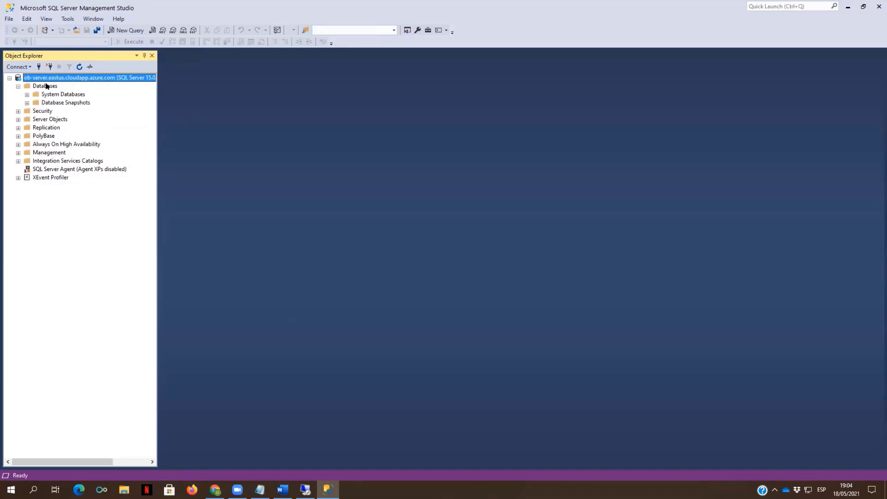
- Open instnwnd.sql from the Bases de Datos para SQL folder in a query editor
click(77, 30)
scroll(46, 139, up, 10)
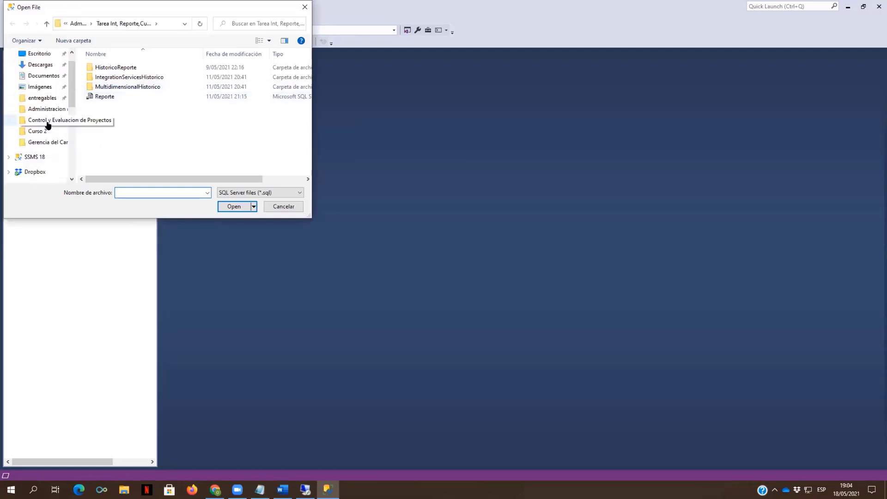
click(46, 108)
scroll(140, 84, down, 5)
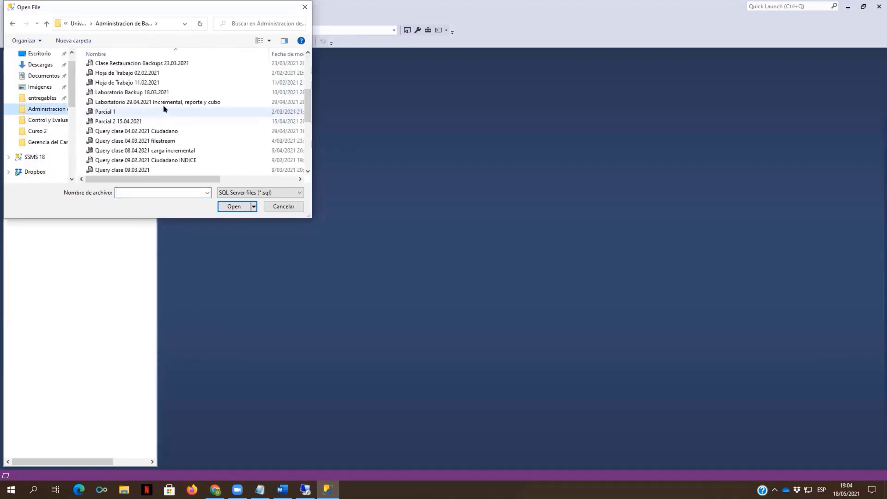
scroll(163, 109, down, 2)
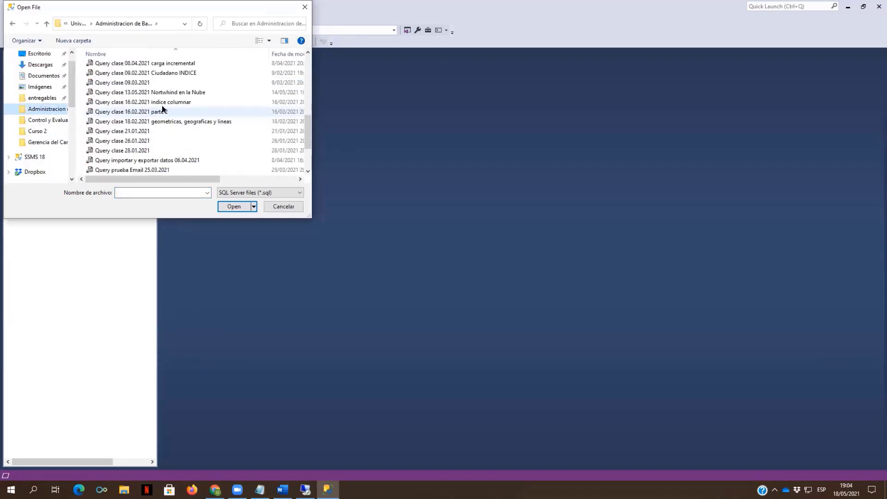
scroll(162, 109, up, 9)
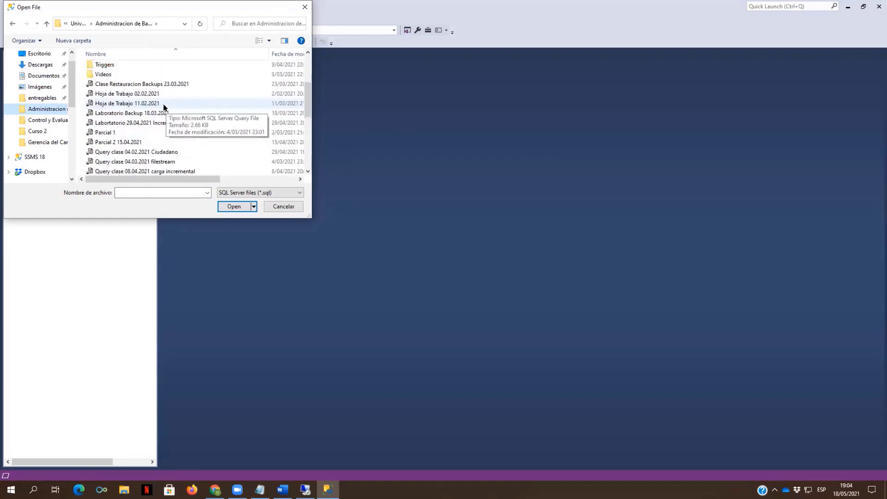
double_click(163, 113)
click(99, 24)
double_click(124, 67)
click(111, 67)
click(236, 207)
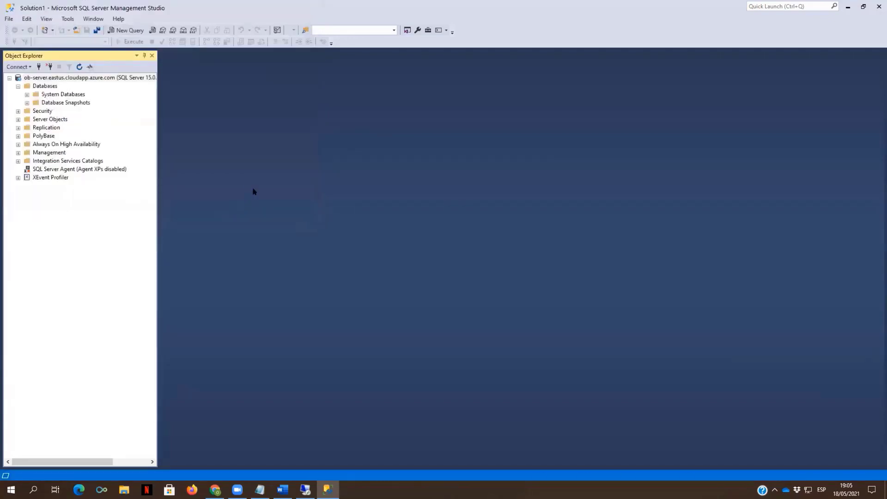
- Run the Northwind creation script against the Azure server's master database
scroll(289, 174, down, 13)
scroll(290, 173, up, 15)
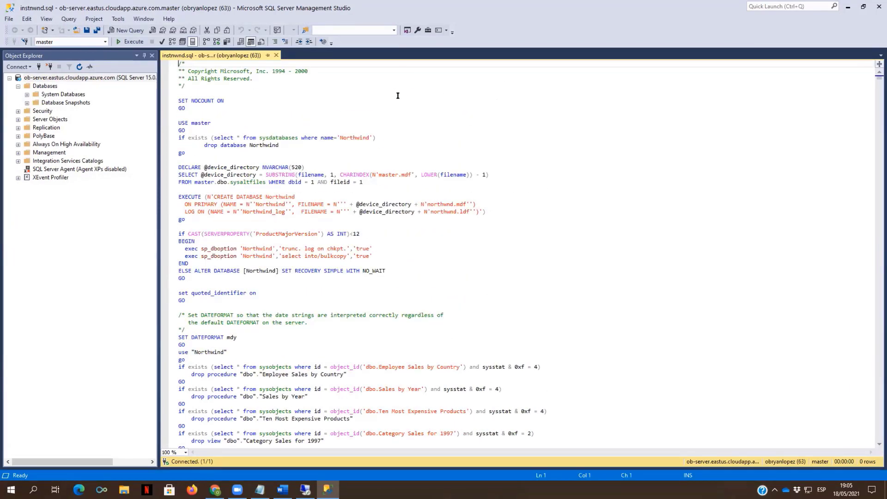
click(129, 42)
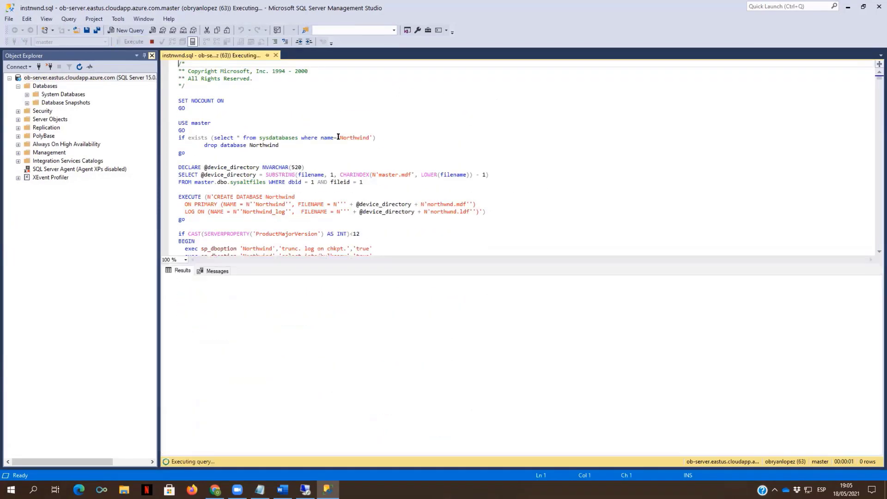